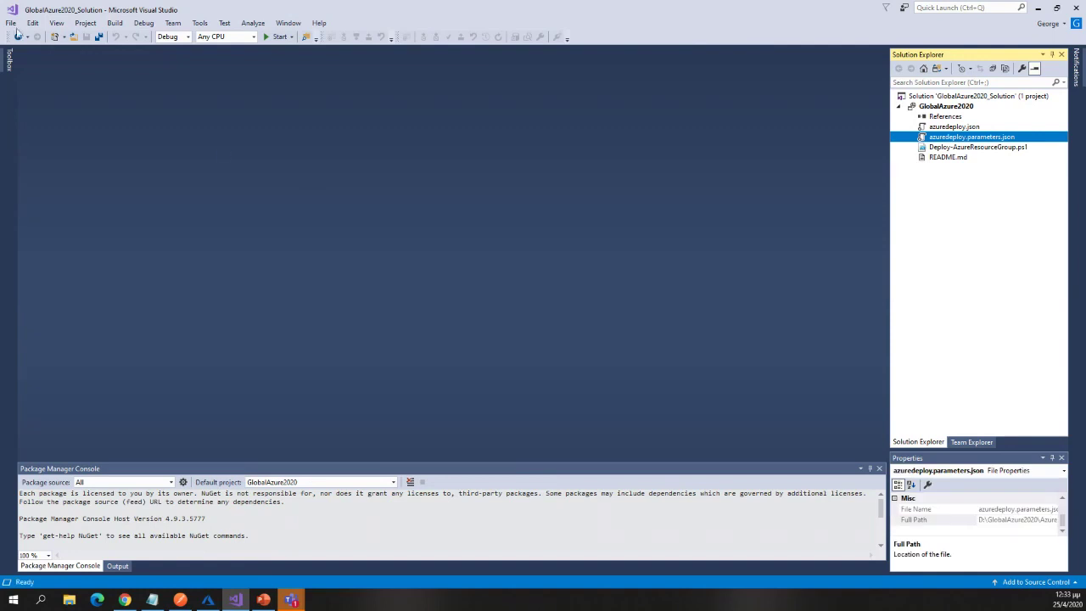
# Step: Create a new Azure Resource Group project from the Visual C# Cloud templates, named AzureResourceGroup_demo
pyautogui.click(11, 23)
pyautogui.moveTo(34, 34)
pyautogui.click(197, 36)
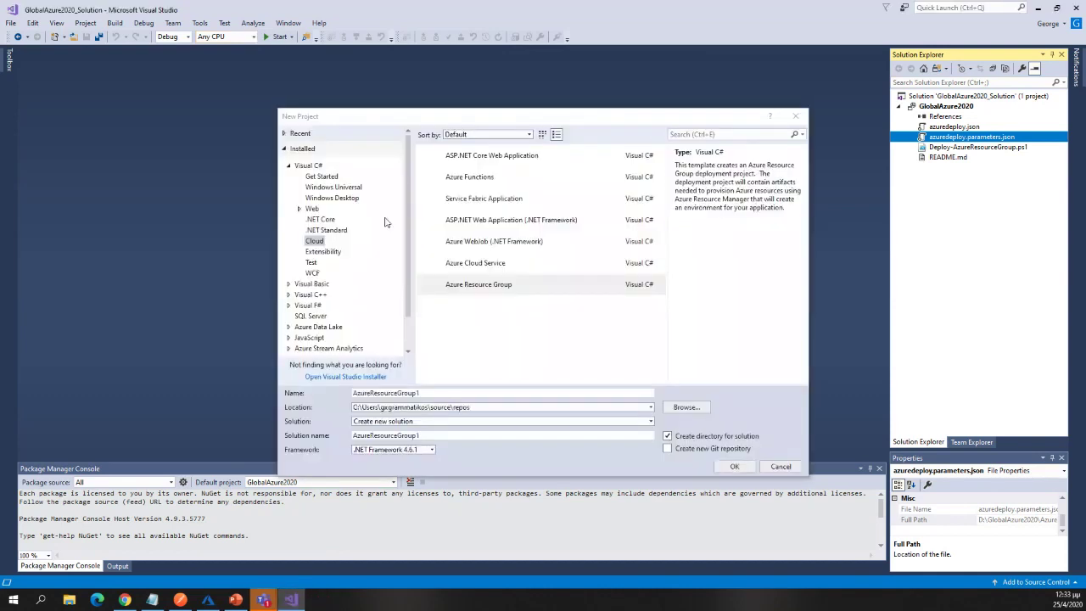
pyautogui.click(385, 348)
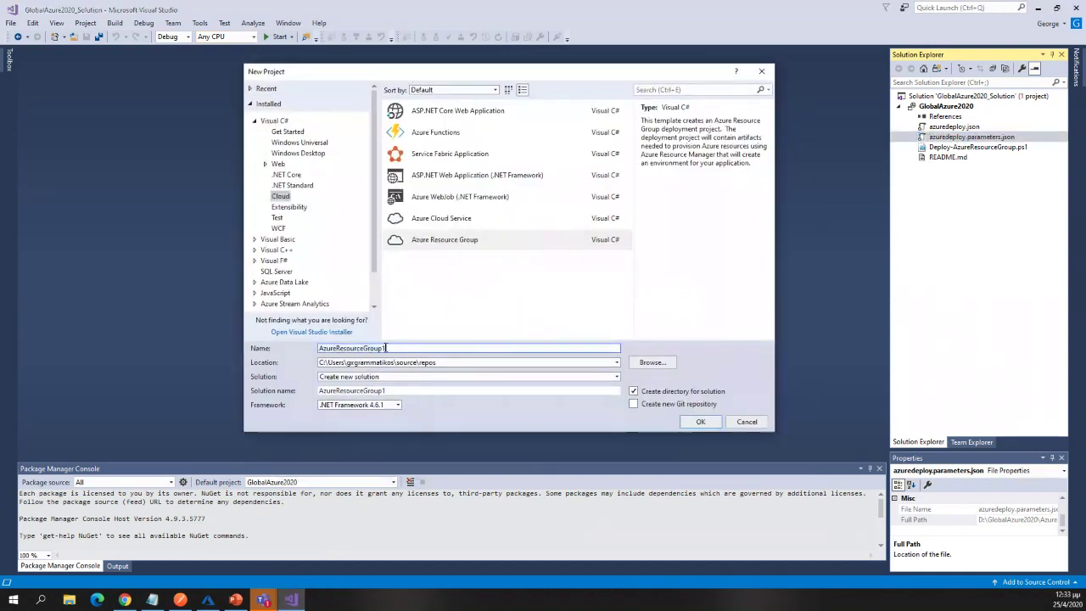
pyautogui.press('BackSpace')
pyautogui.write('_demo')
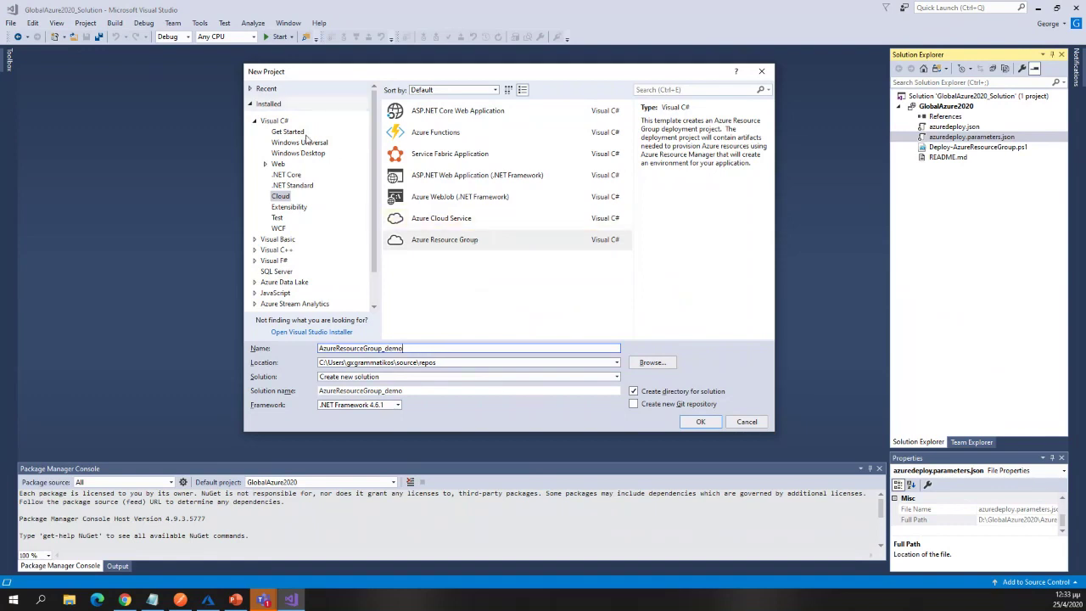
pyautogui.click(435, 240)
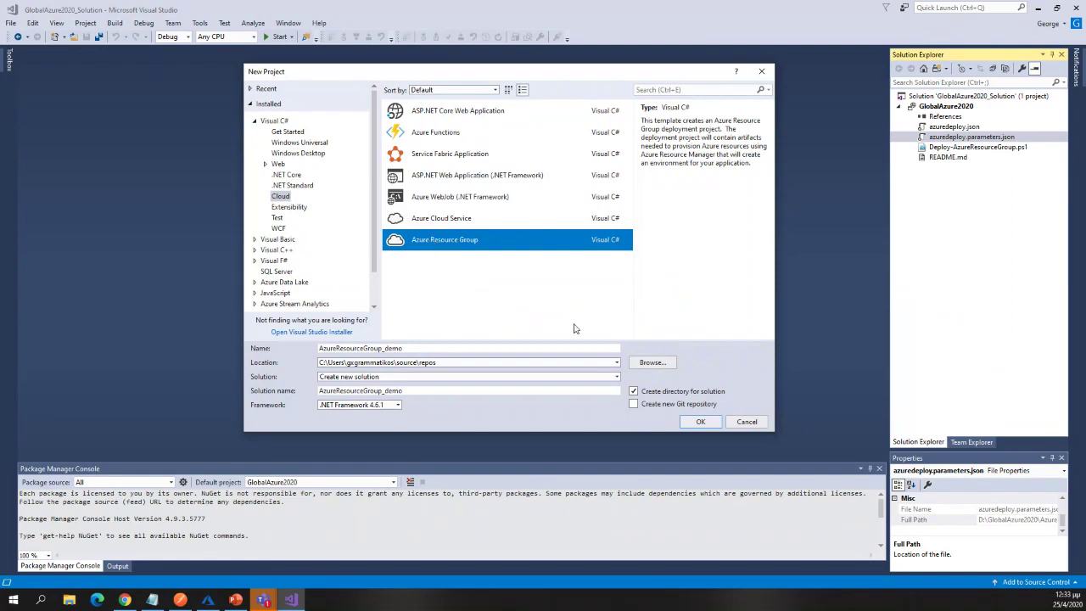
pyautogui.click(698, 423)
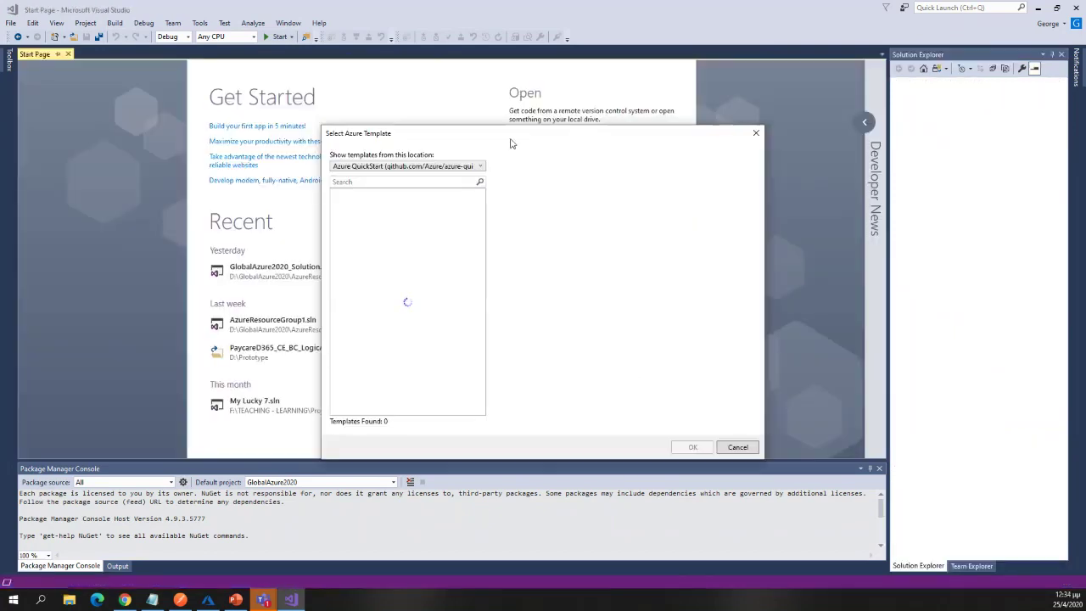
# Step: Look through the available template source locations for the new Azure project
pyautogui.moveTo(510, 143); pyautogui.dragTo(444, 119)
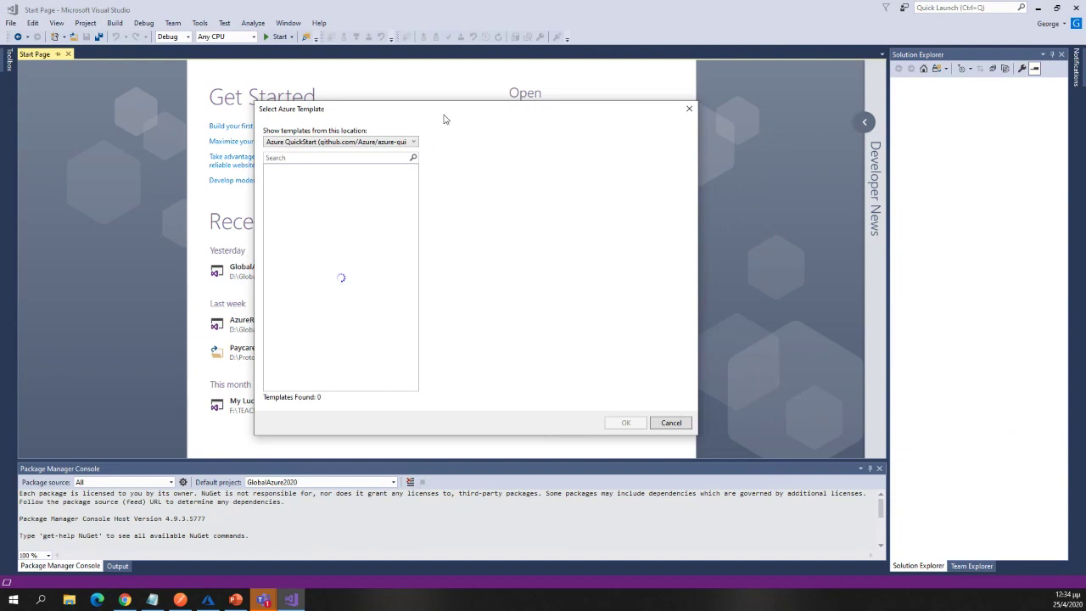
pyautogui.moveTo(443, 119); pyautogui.dragTo(401, 118)
pyautogui.click(338, 141)
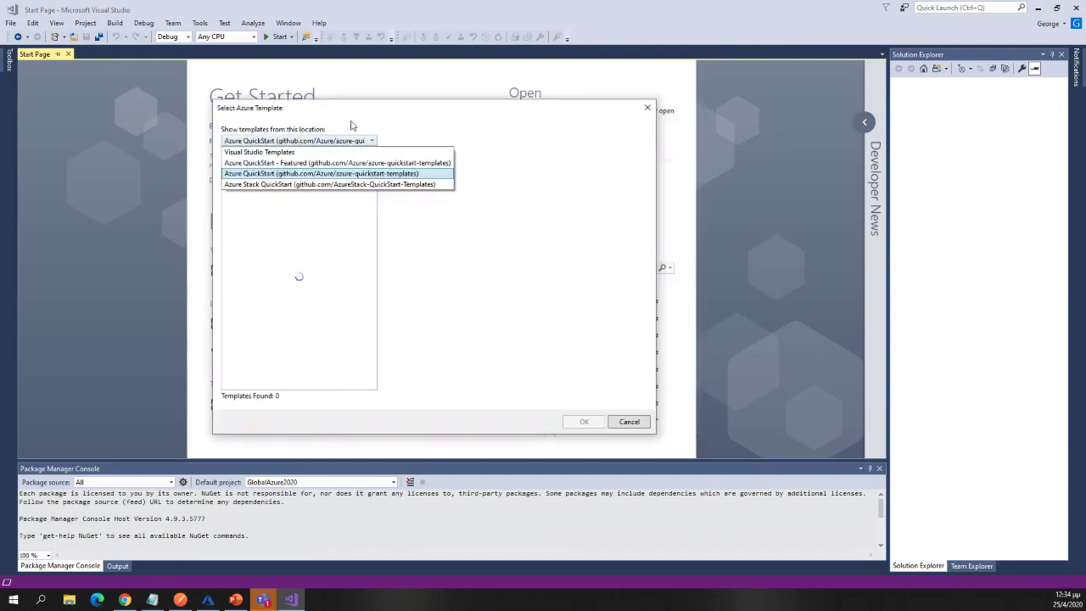
pyautogui.click(354, 126)
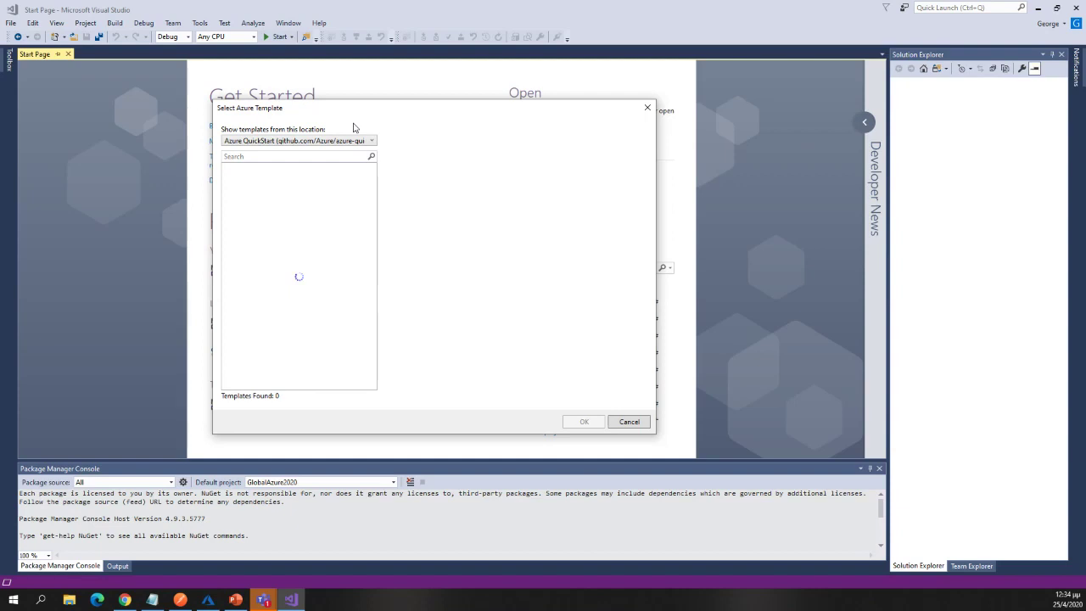
pyautogui.click(261, 157)
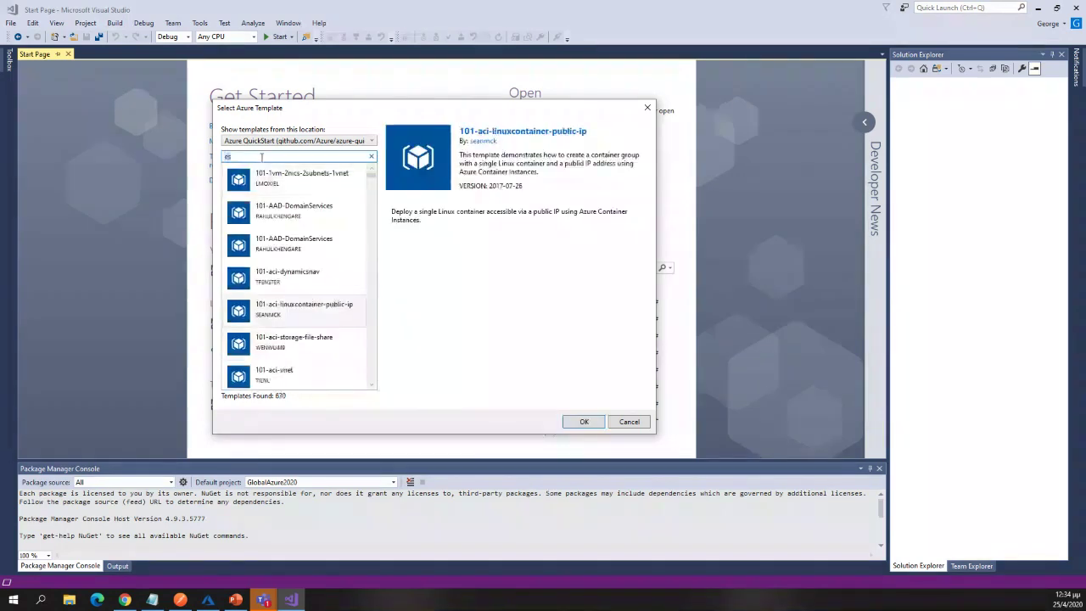
pyautogui.write('es')
pyautogui.write('k')
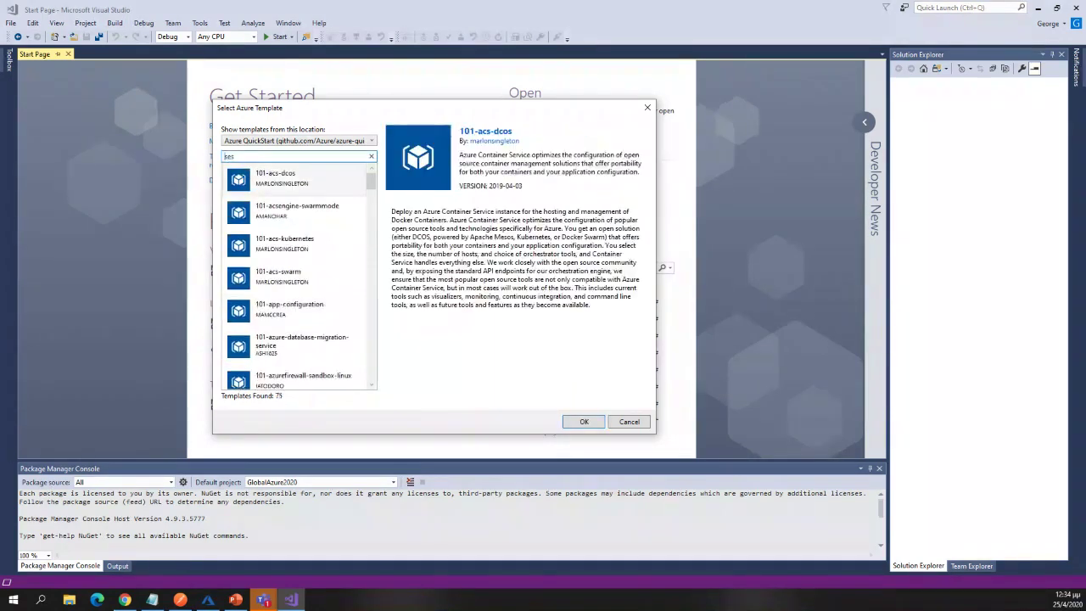
pyautogui.write('s')
pyautogui.write('ver')
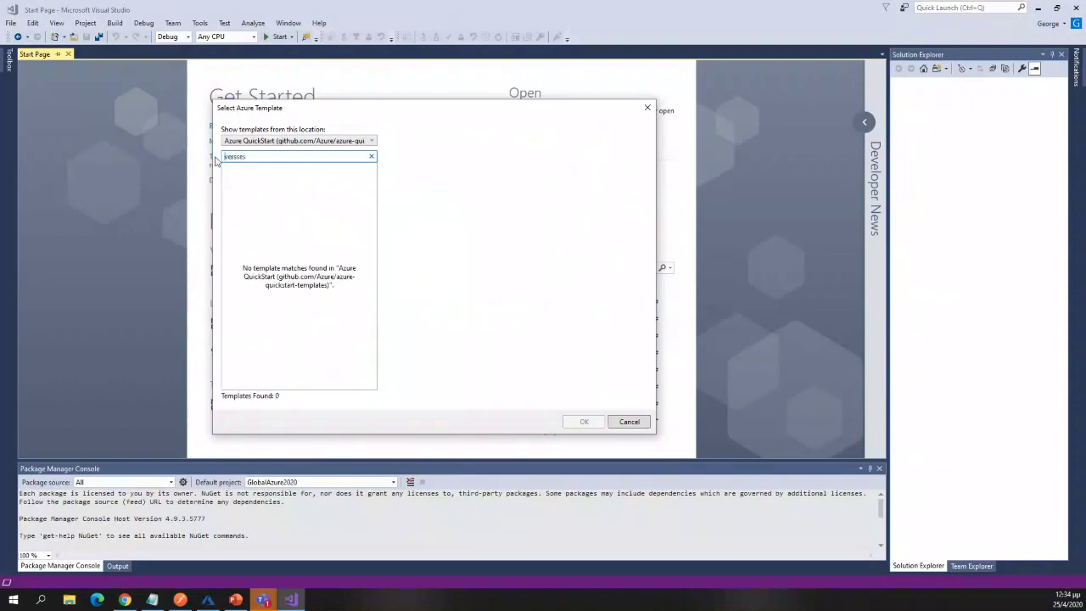
pyautogui.press('BackSpace')
pyautogui.press('BackSpace')
pyautogui.press('BackSpace')
pyautogui.press('Delete')
pyautogui.press('Delete')
pyautogui.press('Delete')
pyautogui.press('Delete')
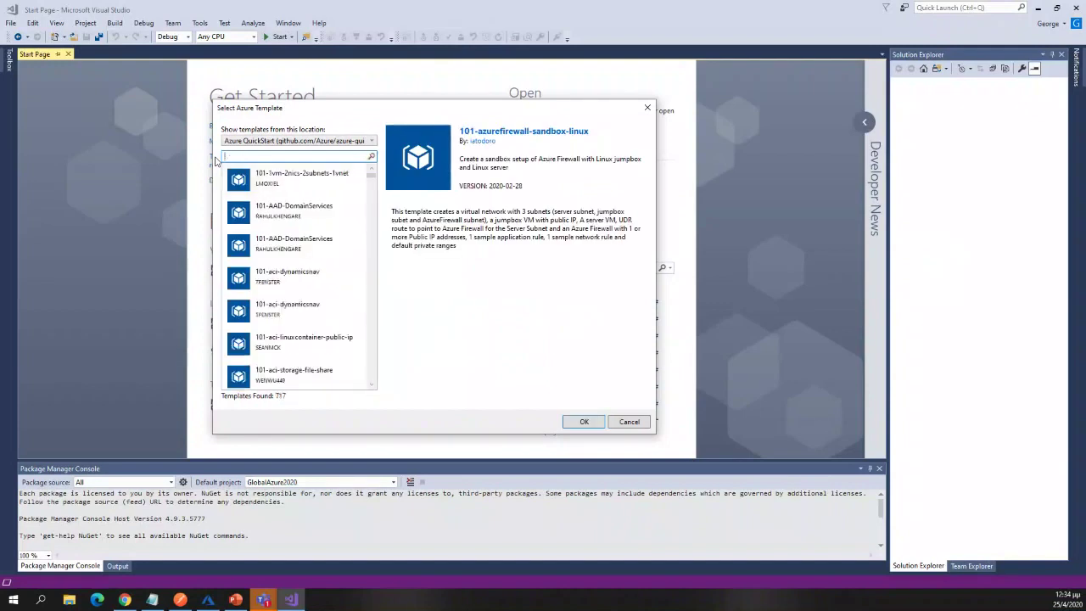
# Step: Search the Azure QuickStart templates for "bus" and create the project from 201-servicebus-create-topic-and-subscription
pyautogui.write('bus')
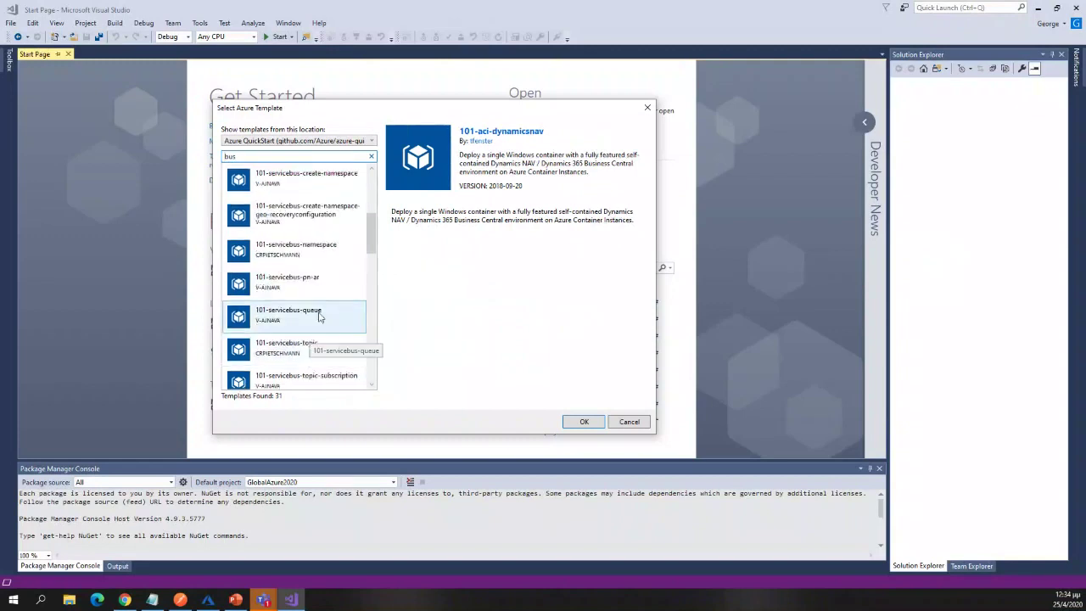
pyautogui.scroll(-1, 310, 344)
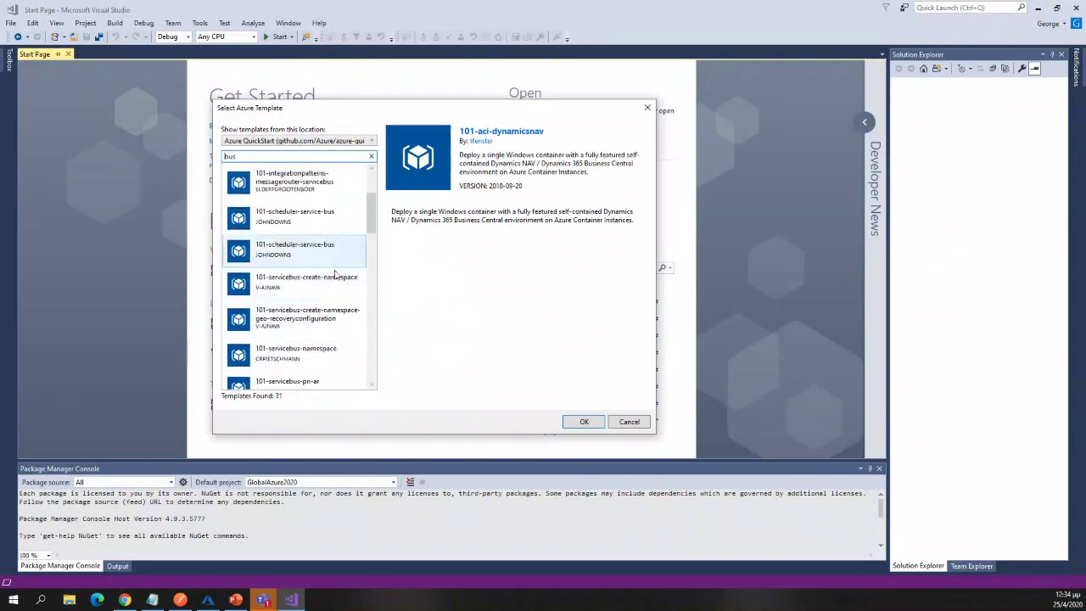
pyautogui.scroll(-1, 329, 326)
pyautogui.scroll(-2, 331, 331)
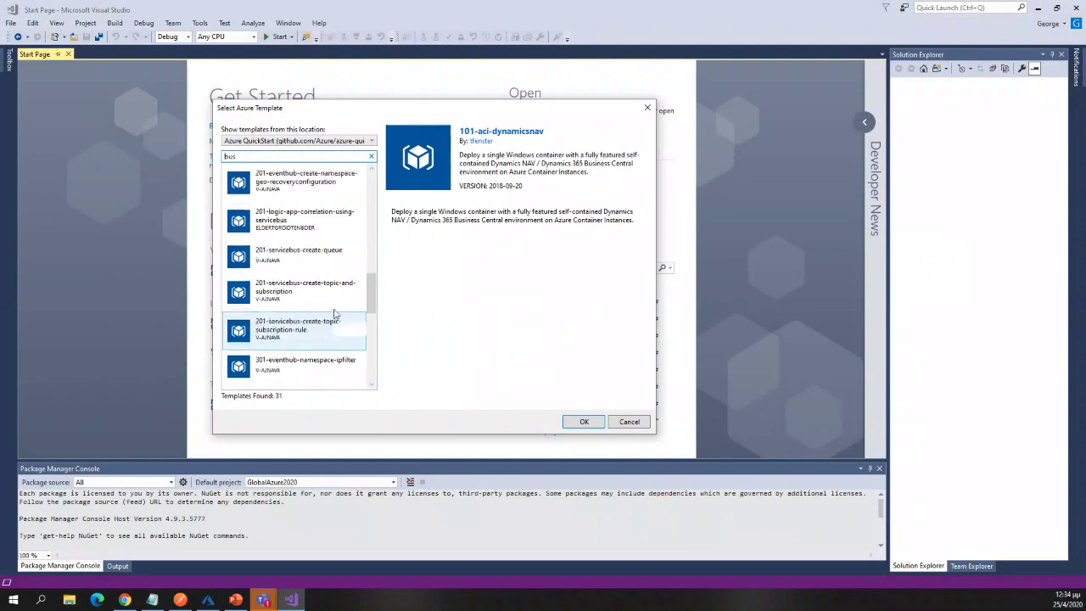
pyautogui.click(336, 295)
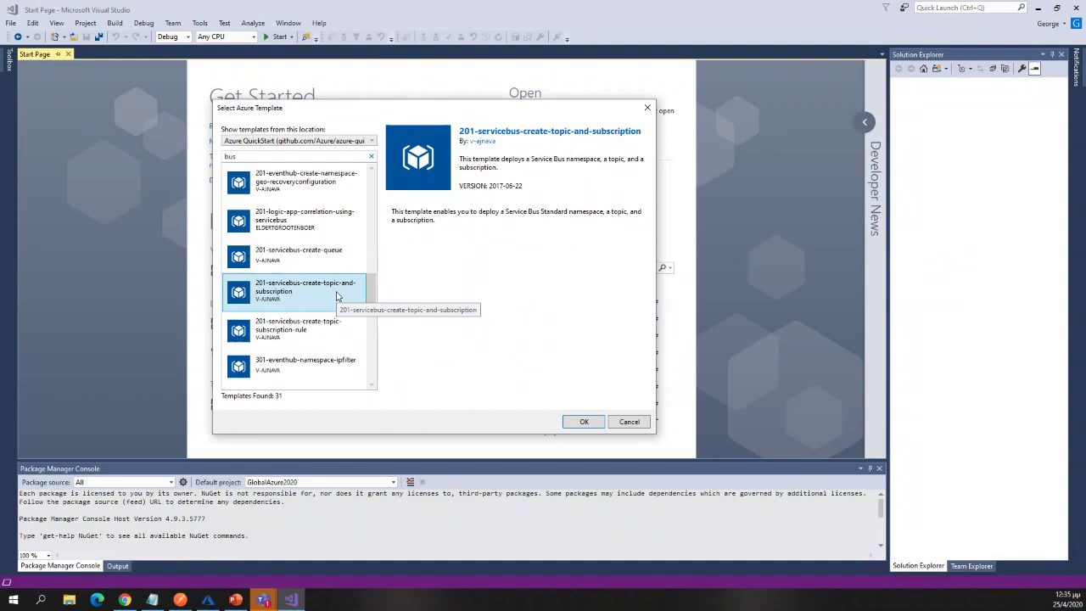
pyautogui.click(574, 424)
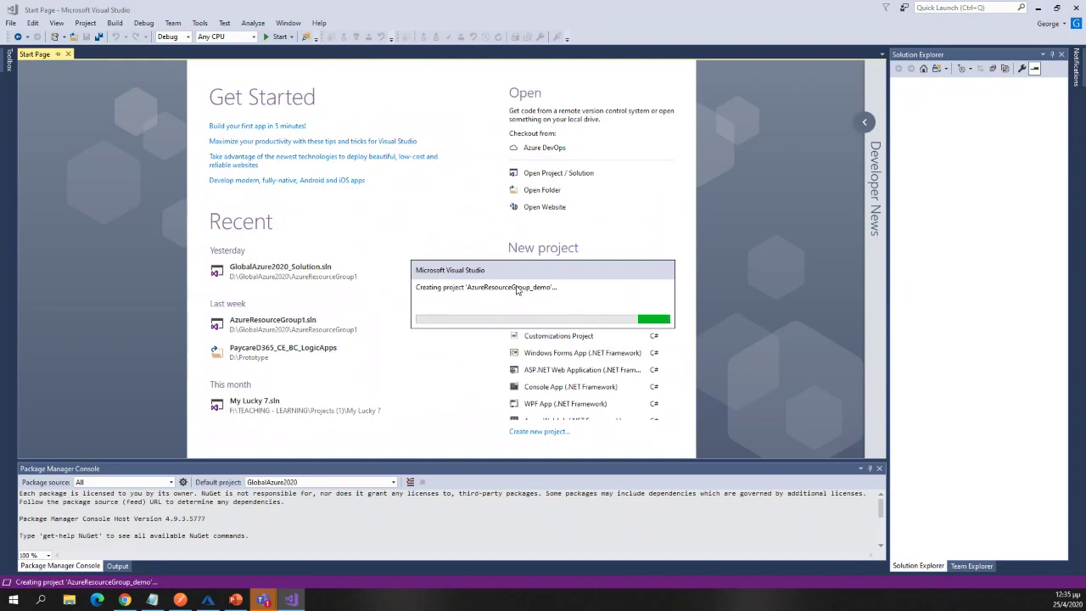
pyautogui.moveTo(521, 272); pyautogui.dragTo(336, 315)
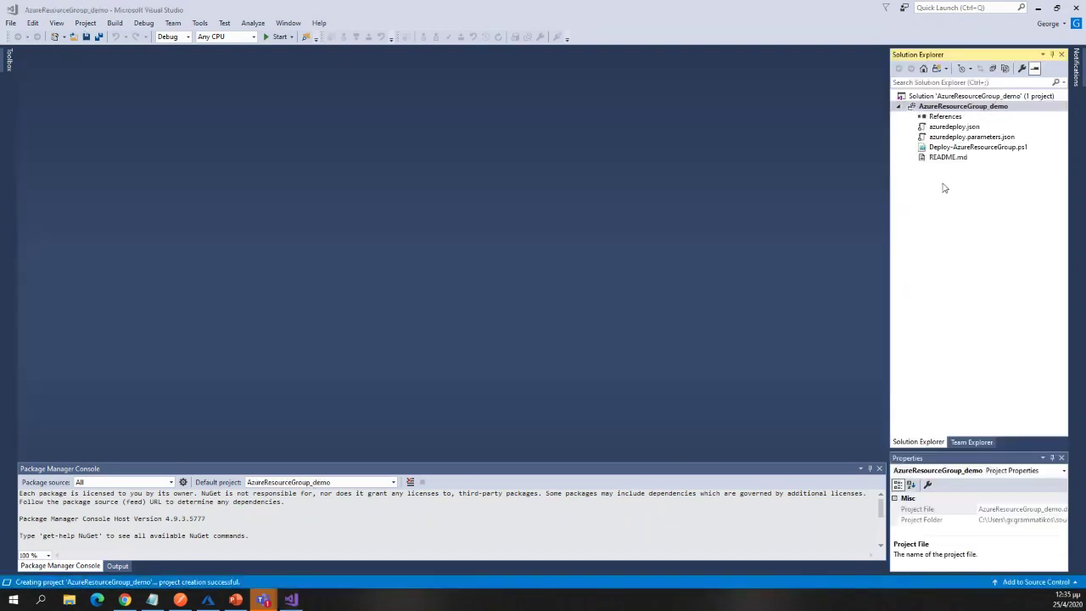
# Step: Examine the parameter definitions in azuredeploy.json and the corresponding values in azuredeploy.parameters.json
pyautogui.click(952, 129)
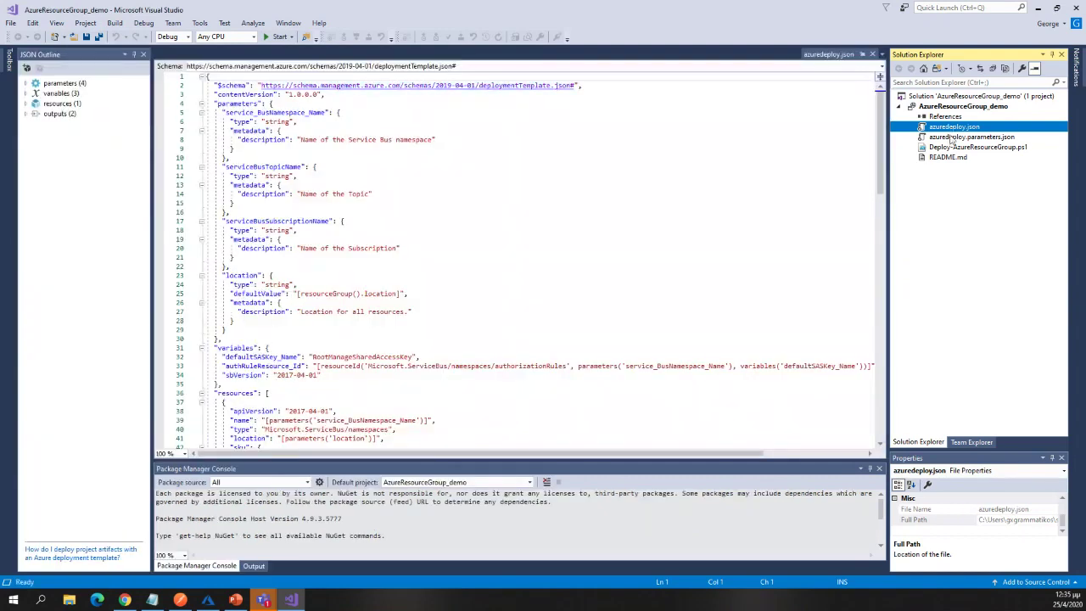
pyautogui.click(952, 140)
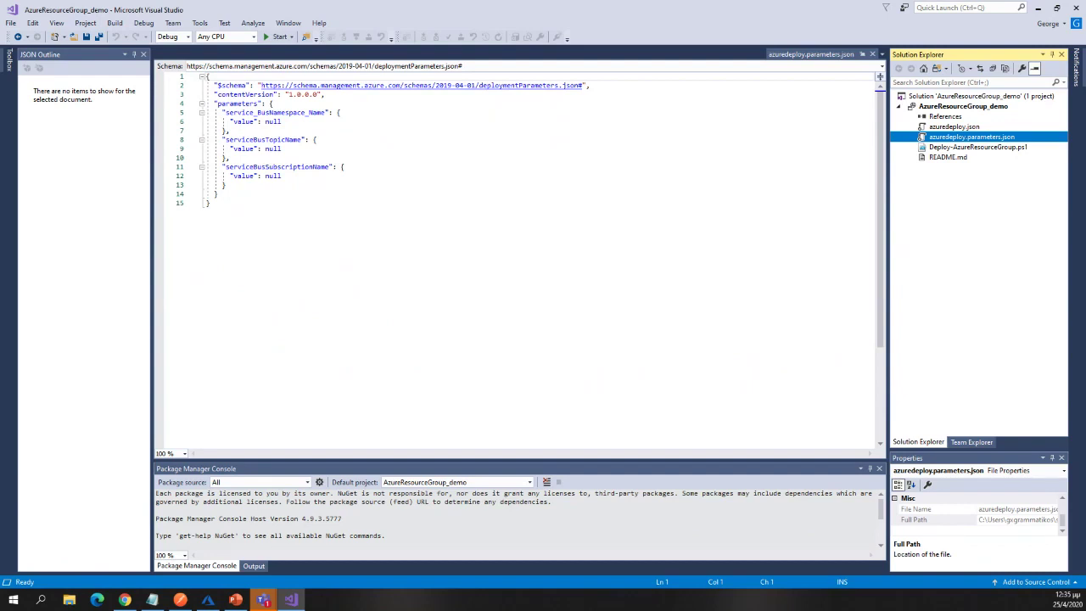
pyautogui.click(297, 298)
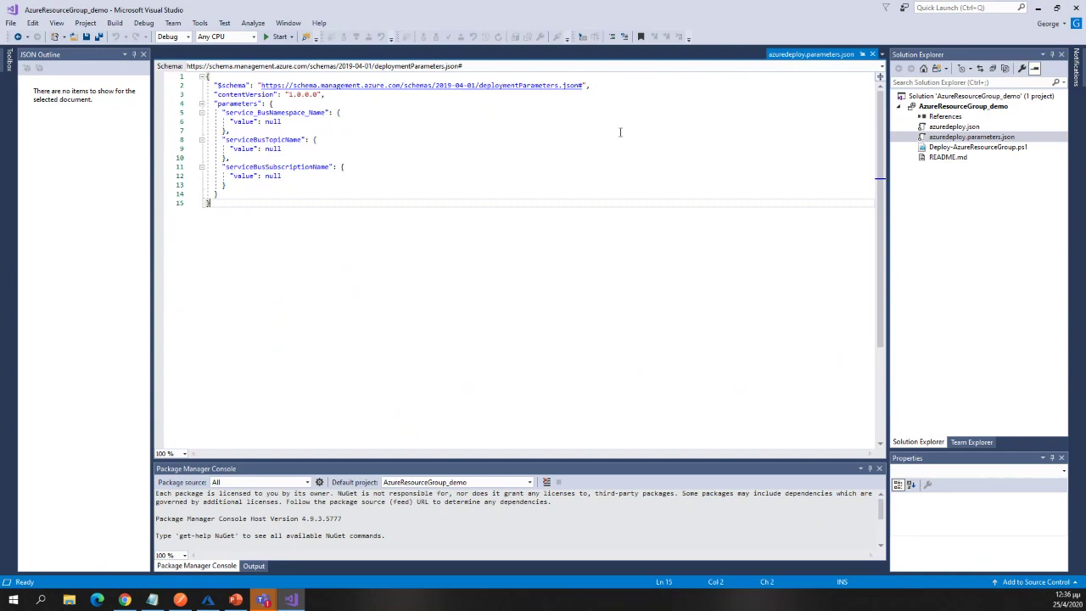
pyautogui.click(357, 192)
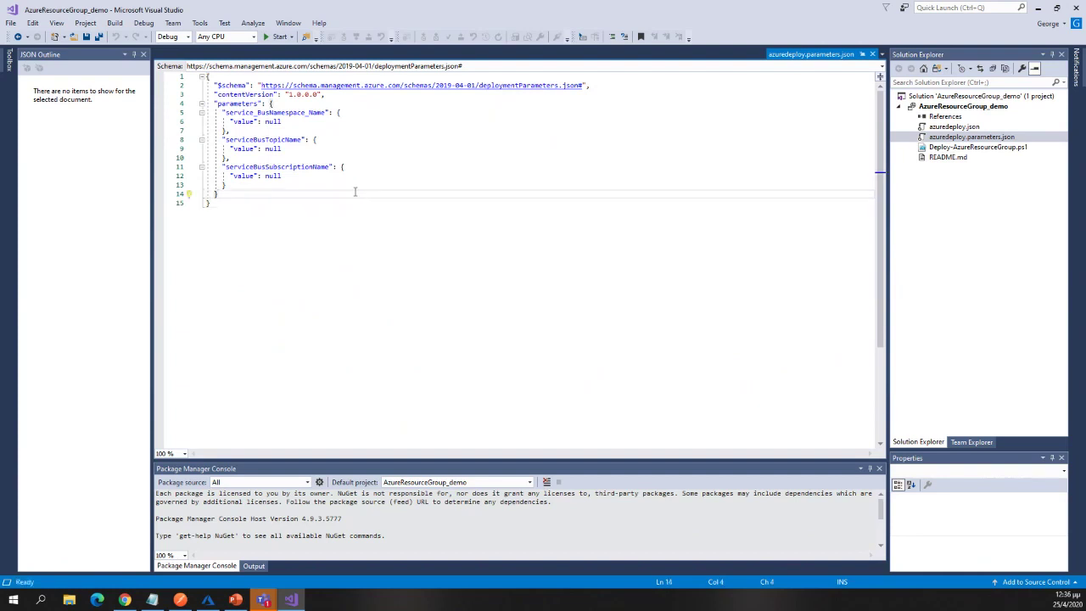
pyautogui.click(958, 128)
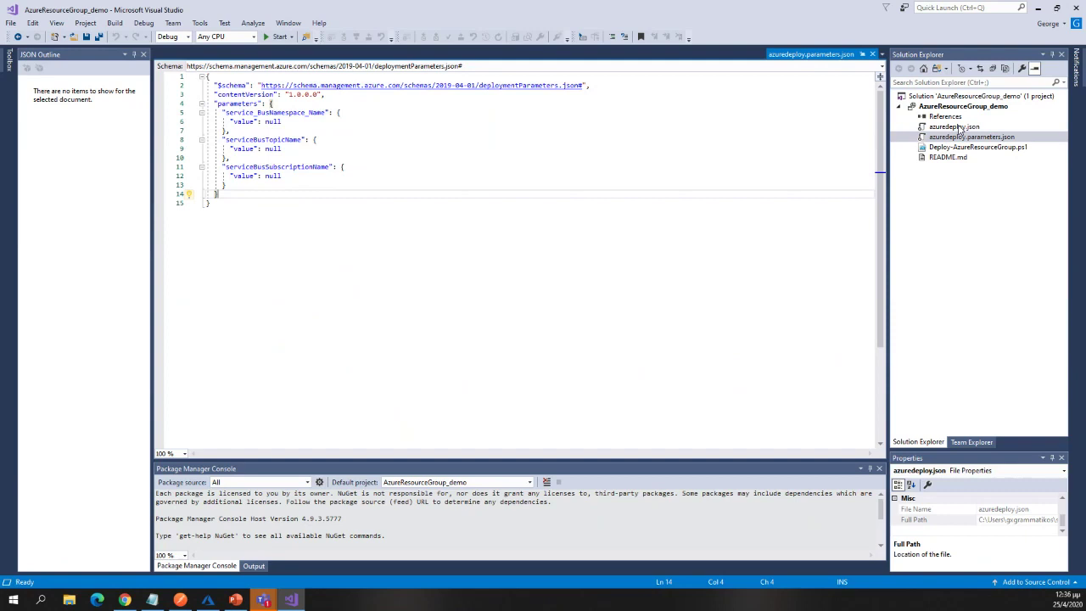
pyautogui.click(959, 129)
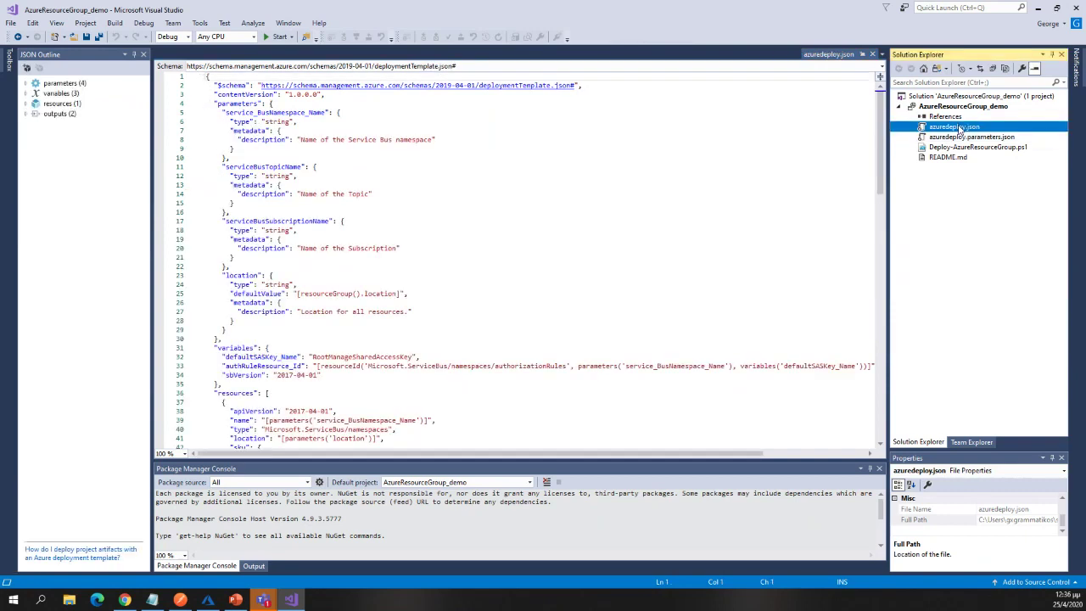
pyautogui.click(966, 137)
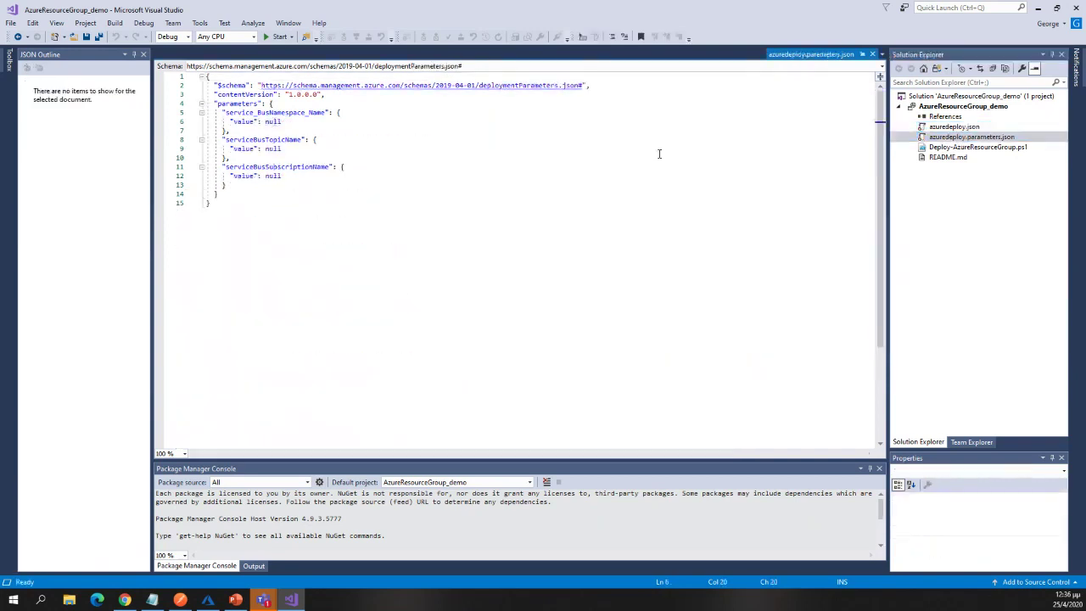
pyautogui.click(278, 149)
pyautogui.click(278, 176)
pyautogui.click(280, 177)
# Step: Start a new deployment of the AzureResourceGroup_demo project and switch it to the personal Microsoft account
pyautogui.click(941, 109)
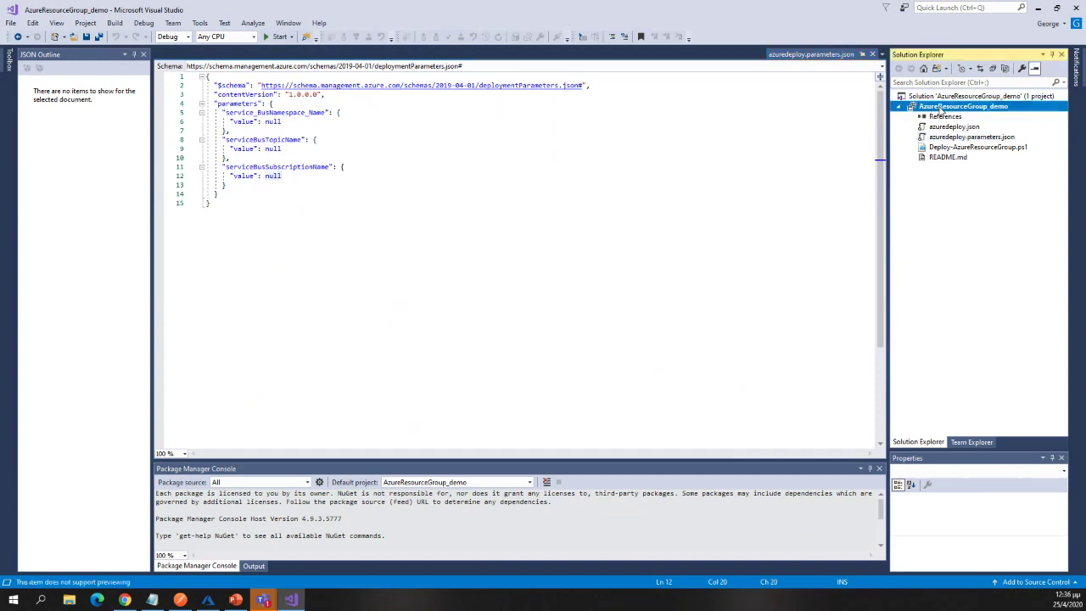
pyautogui.rightClick(940, 108)
pyautogui.moveTo(929, 115)
pyautogui.click(961, 119)
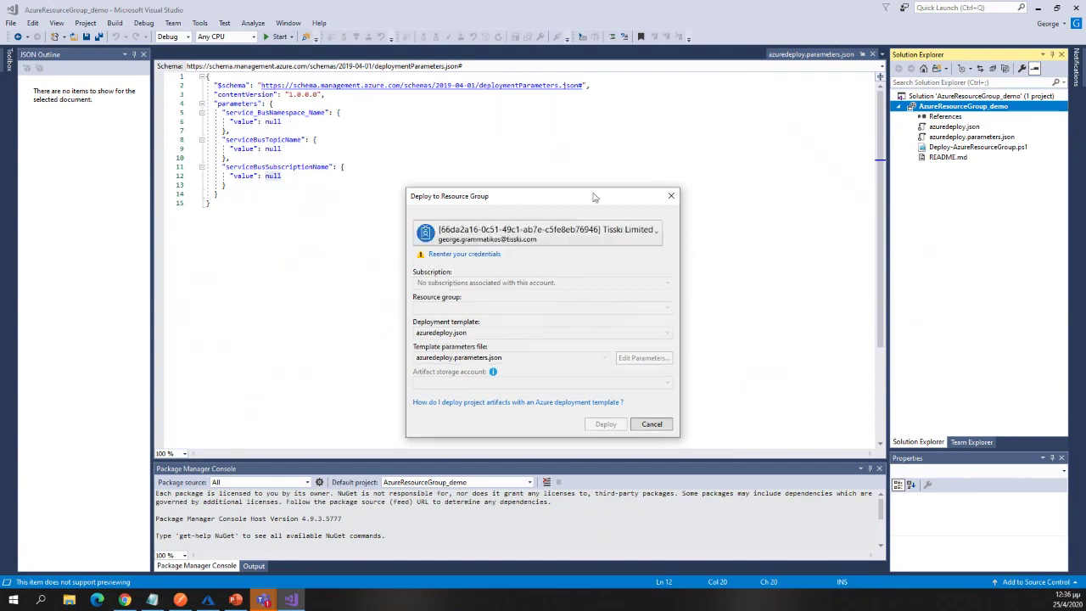
pyautogui.click(565, 231)
pyautogui.click(535, 261)
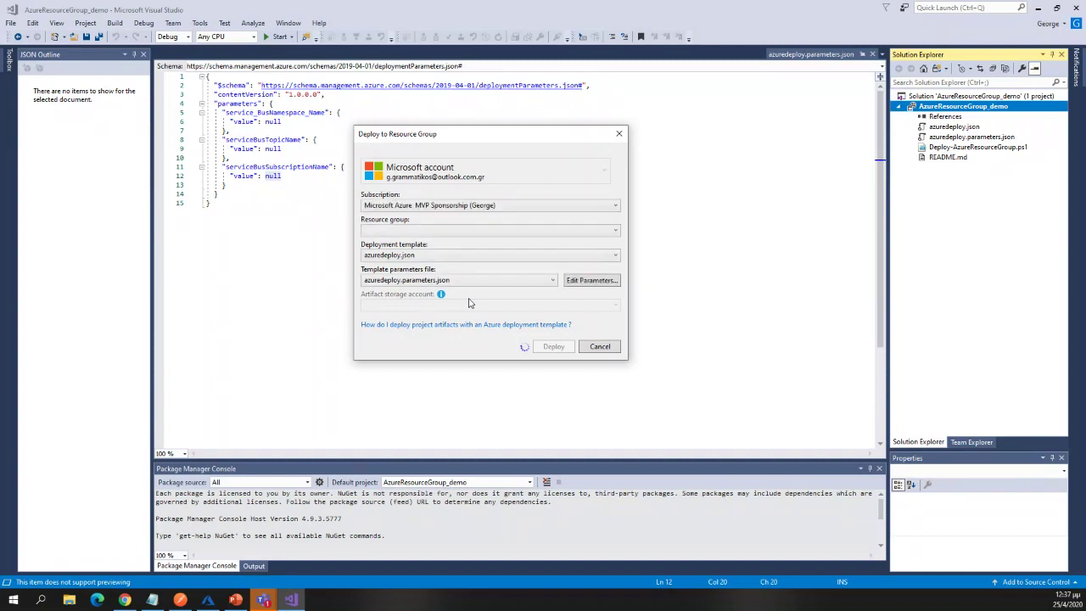
# Step: Choose GlobalAzure2020_RG (West Europe) as the deployment's resource group, keeping azuredeploy.json as the deployment template
pyautogui.click(472, 229)
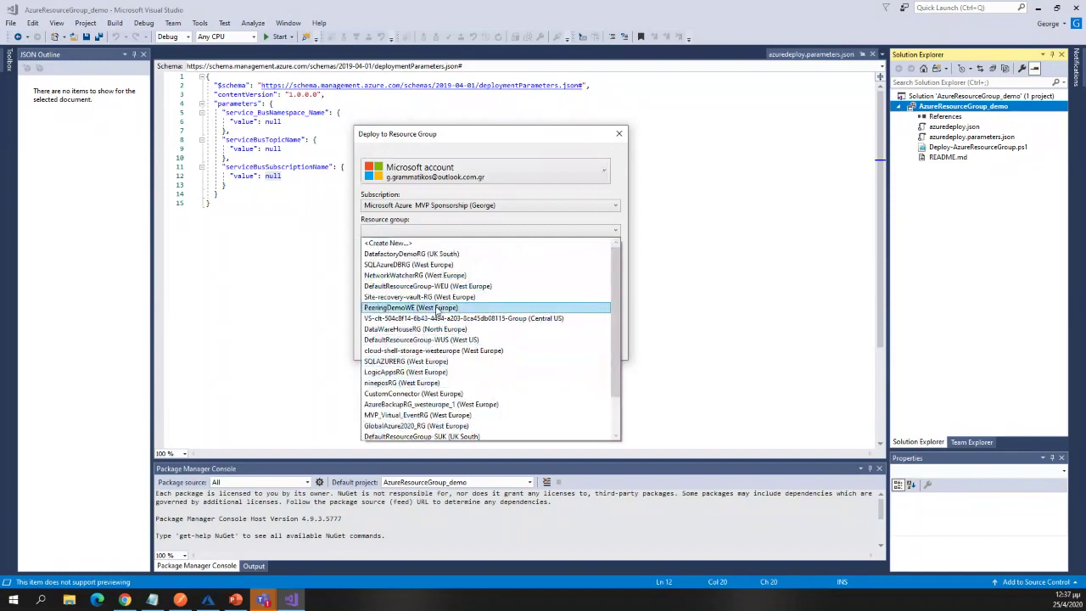
pyautogui.scroll(-2, 439, 314)
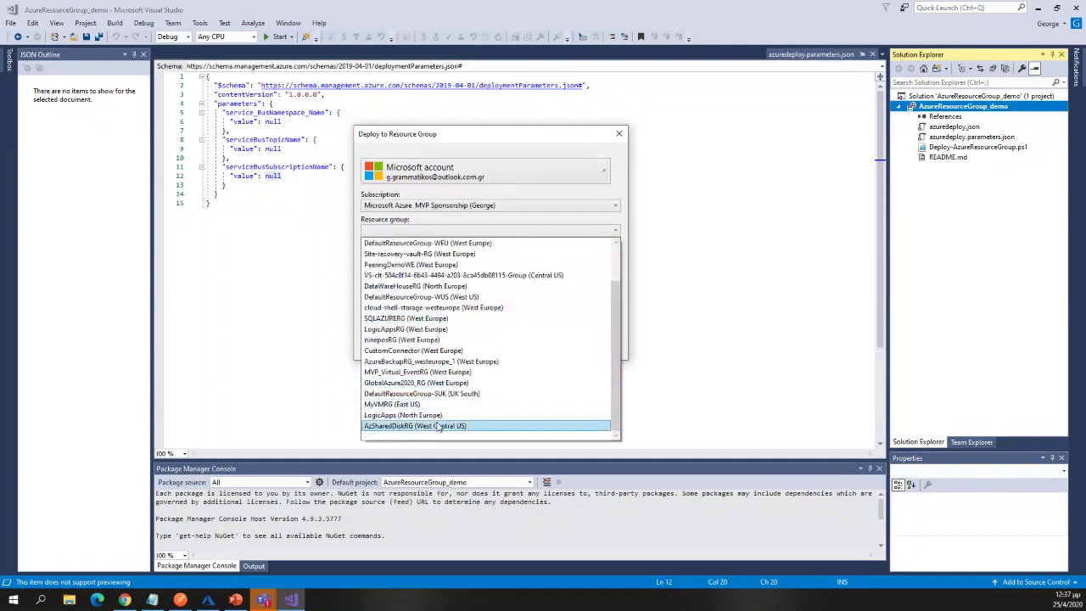
pyautogui.click(435, 384)
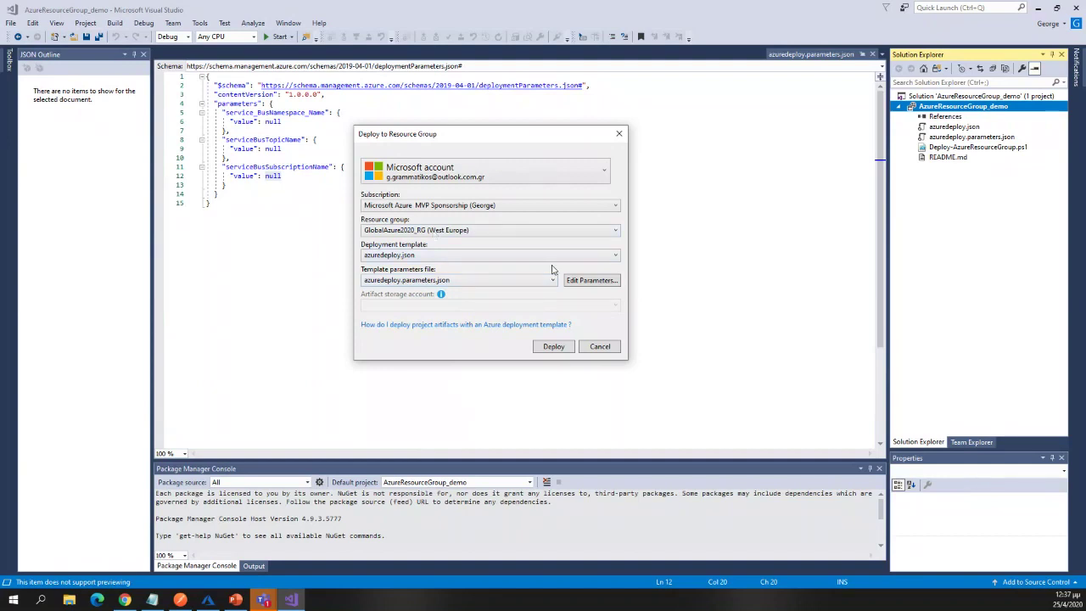
pyautogui.click(444, 257)
pyautogui.click(441, 263)
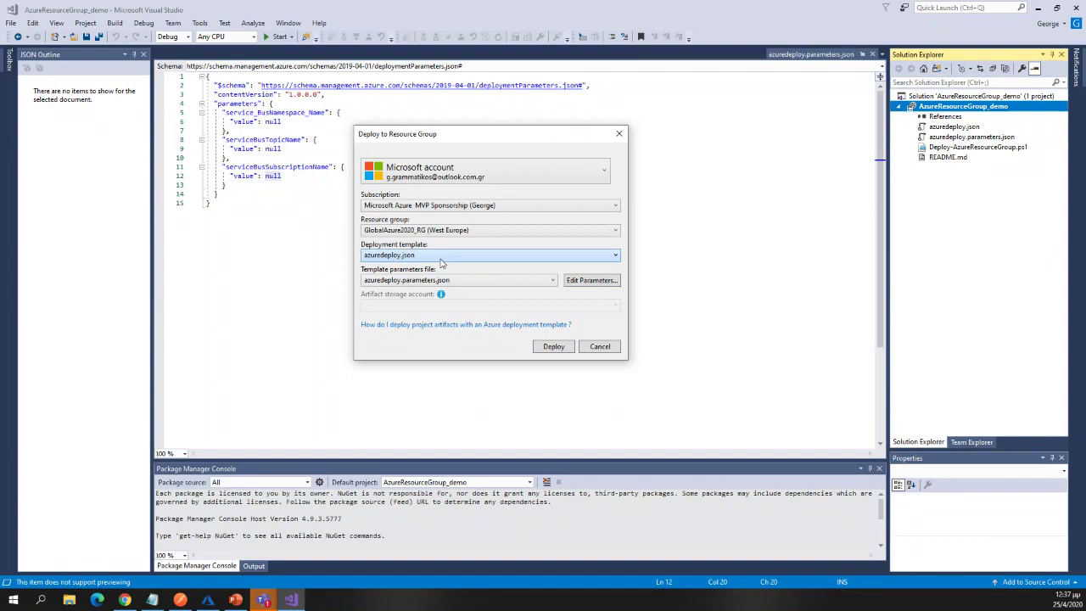
# Step: Set the deployment parameters to a Service Bus namespace name, topic Topic01 and subscription Subscription01, and deploy to the resource group
pyautogui.click(586, 283)
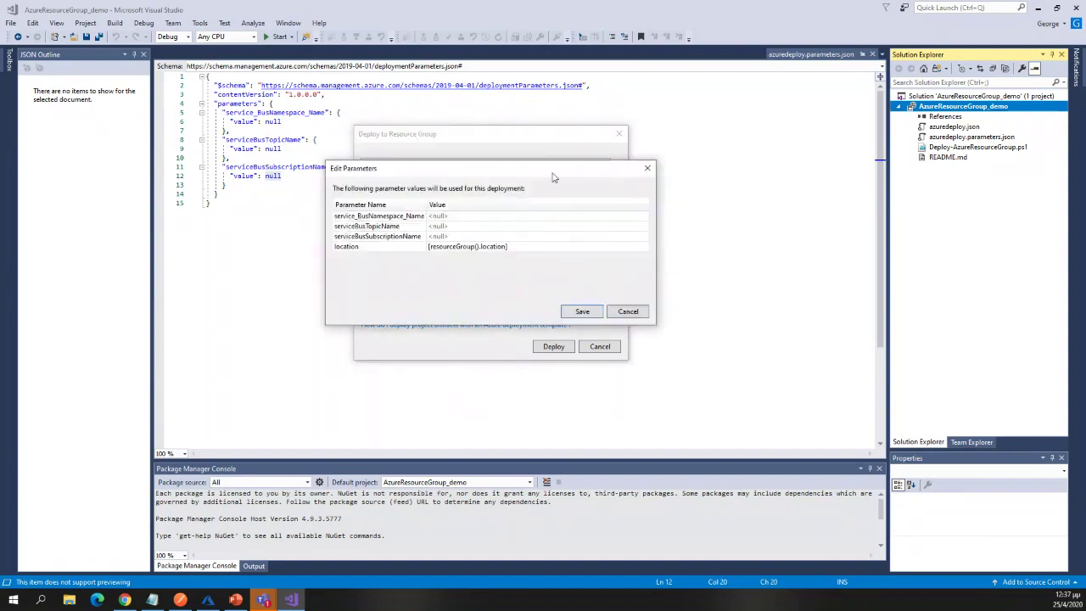
pyautogui.moveTo(552, 176); pyautogui.dragTo(611, 176)
pyautogui.click(522, 215)
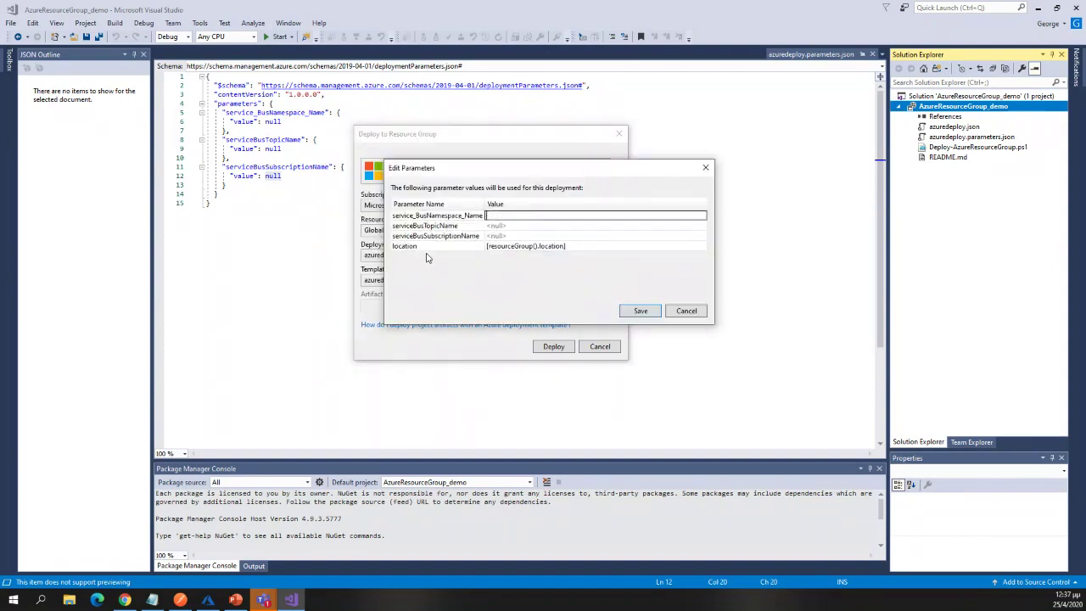
pyautogui.write('grammatikos1984')
pyautogui.click(504, 224)
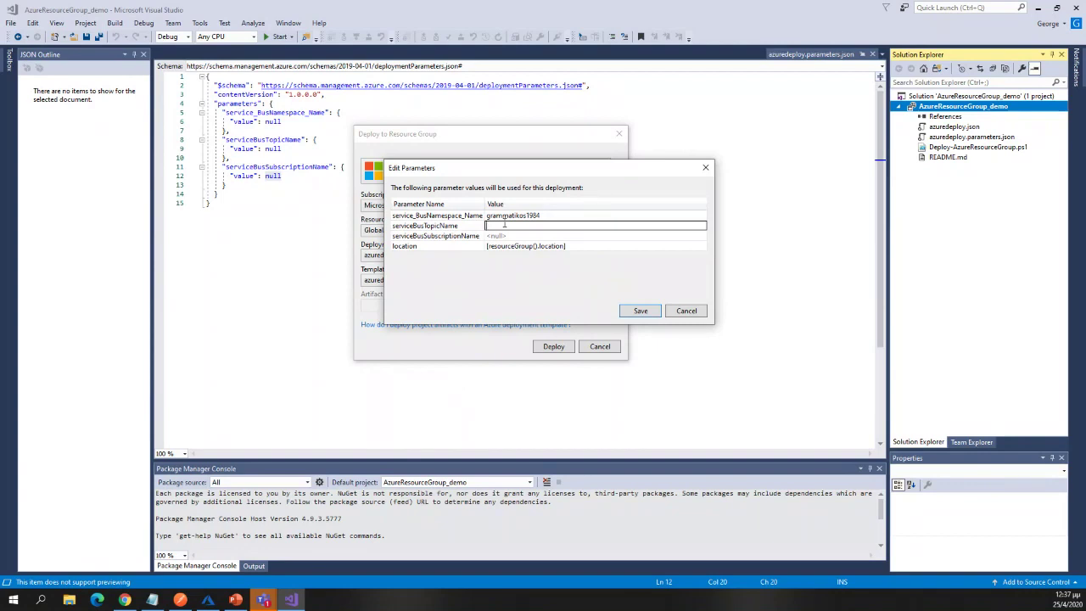
pyautogui.write('Topic01')
pyautogui.press('Tab')
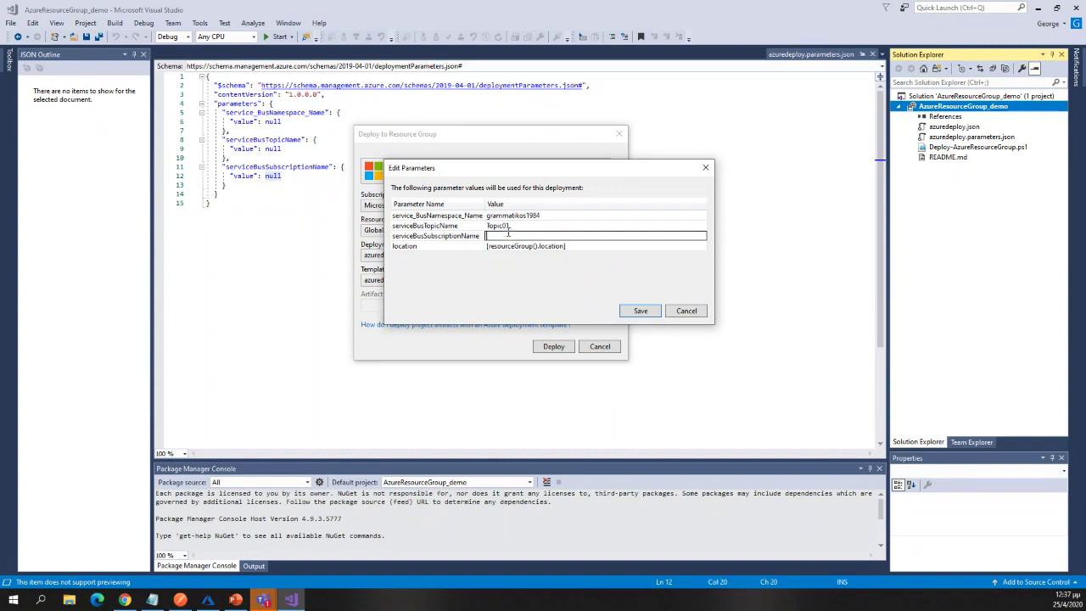
pyautogui.write('Subscription01')
pyautogui.click(635, 311)
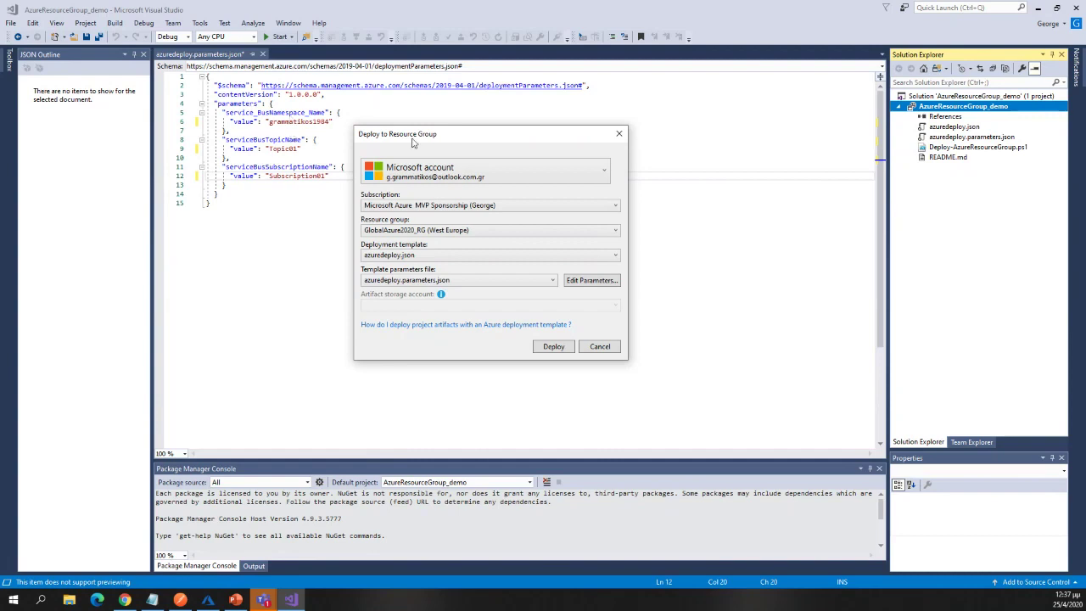
pyautogui.moveTo(414, 135); pyautogui.dragTo(451, 137)
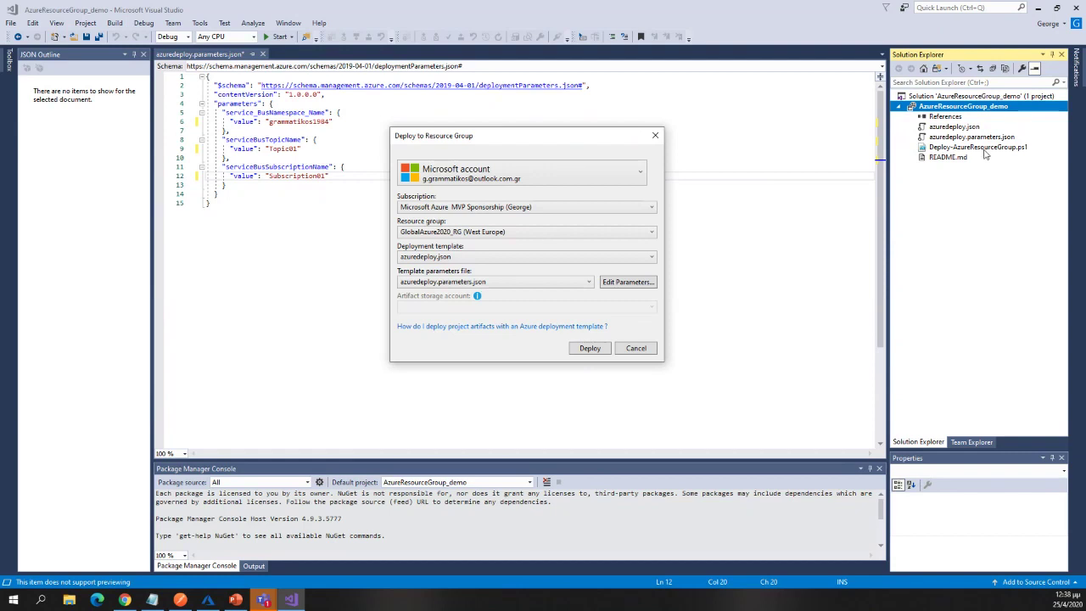
pyautogui.click(589, 351)
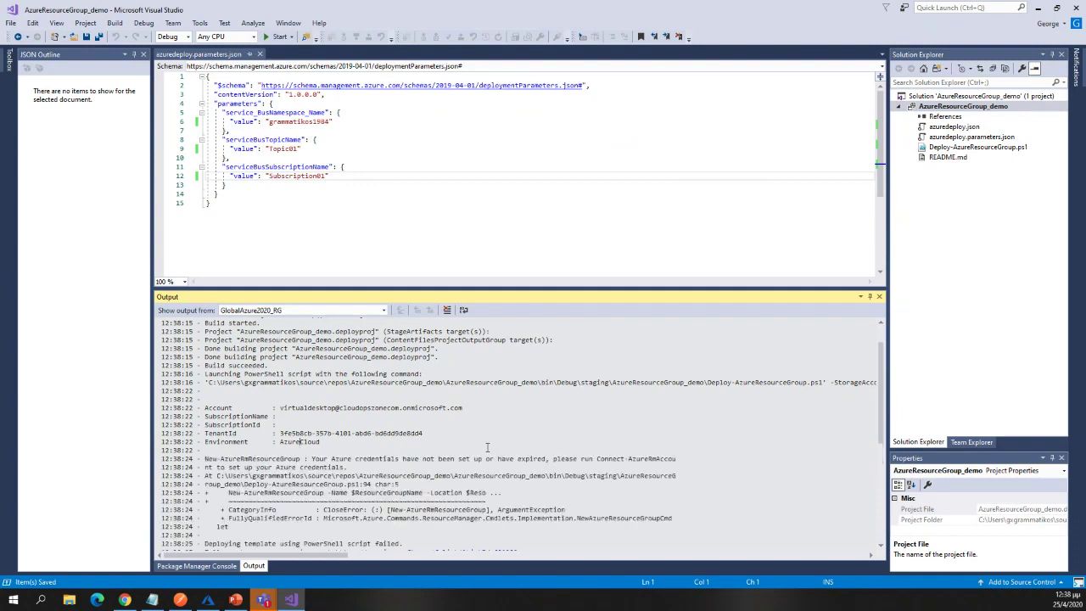
# Step: Examine the account and error details in the deployment output, and check which account is signed in
pyautogui.scroll(-2, 488, 448)
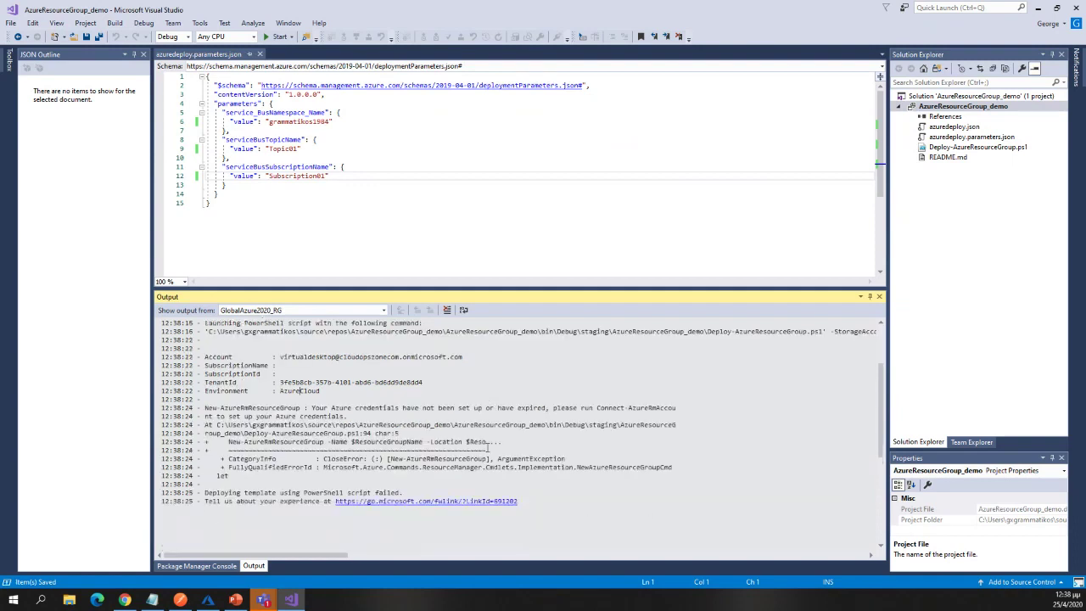
pyautogui.tripleClick(331, 410)
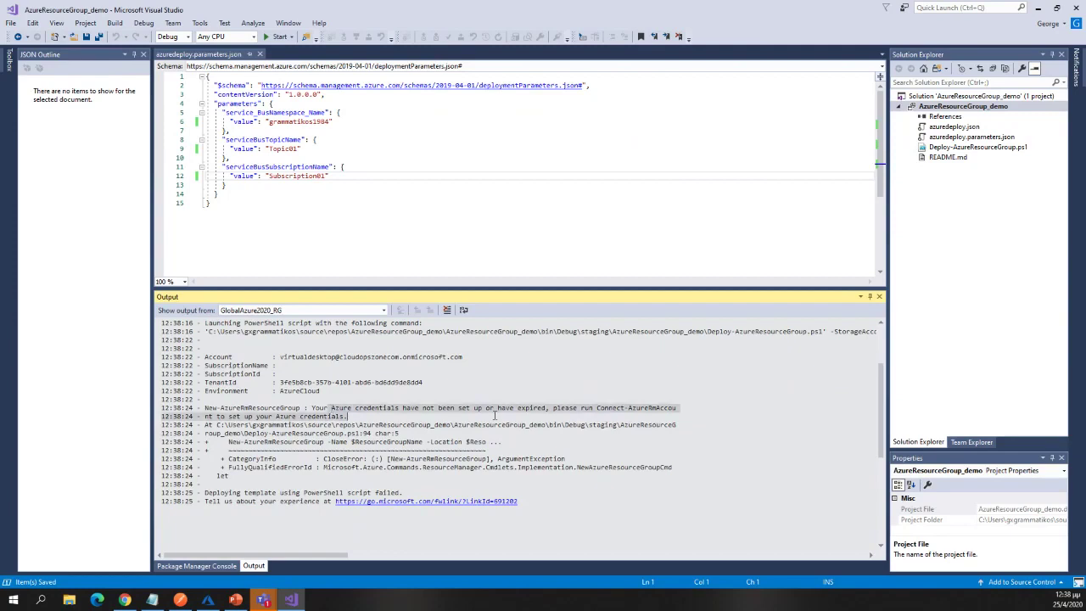
pyautogui.click(496, 416)
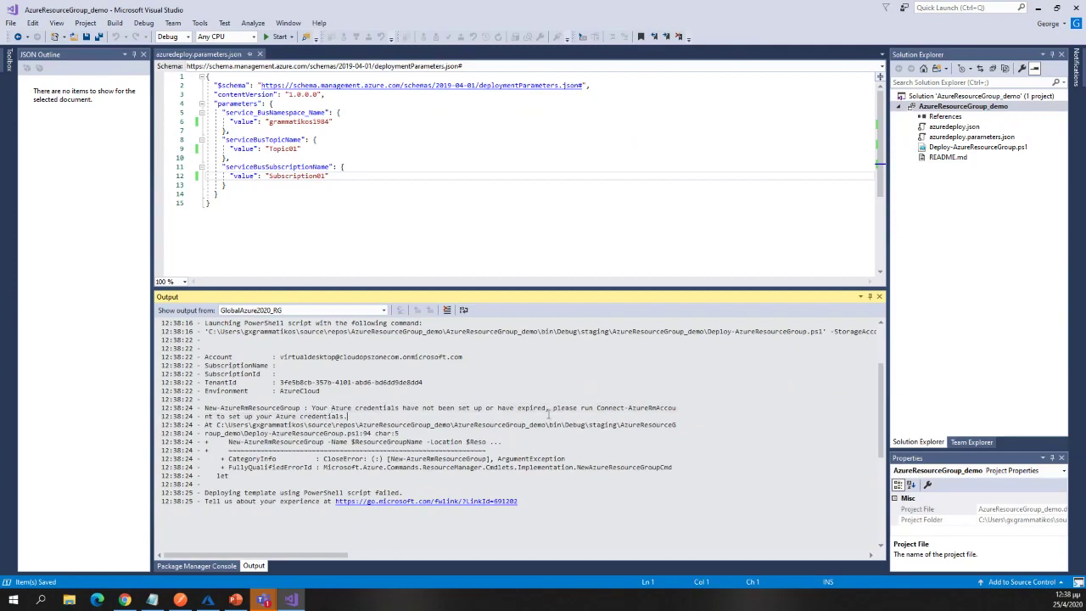
pyautogui.click(1063, 23)
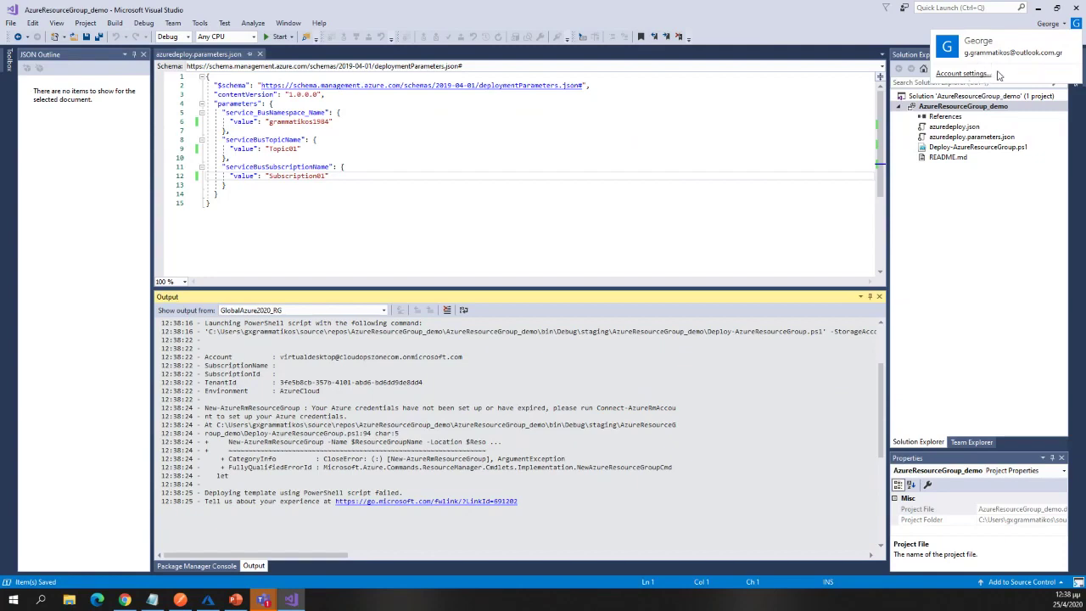
pyautogui.click(823, 127)
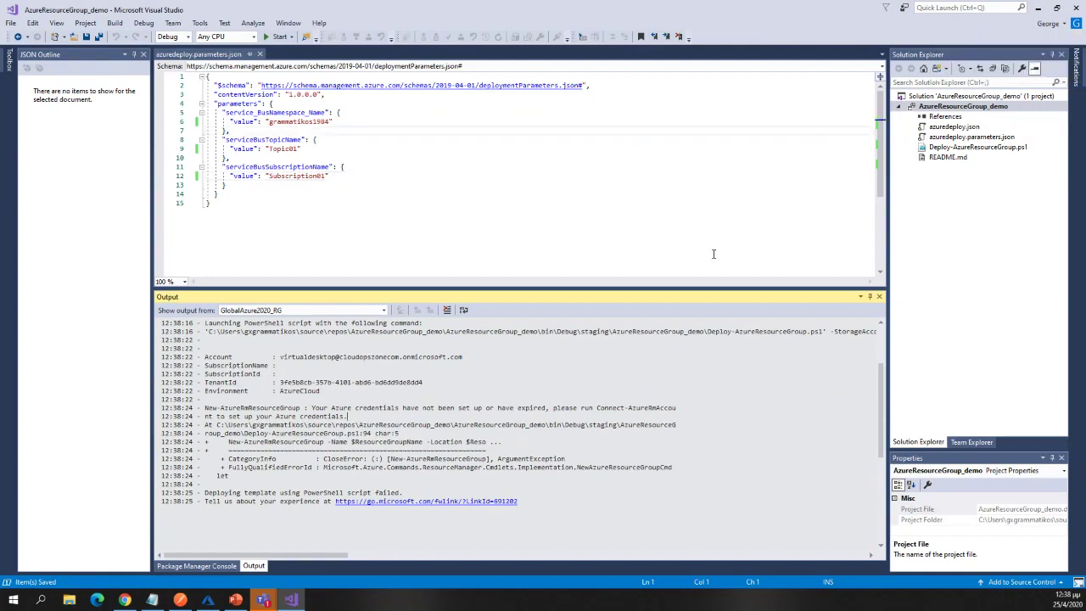
pyautogui.moveTo(636, 289); pyautogui.dragTo(633, 323)
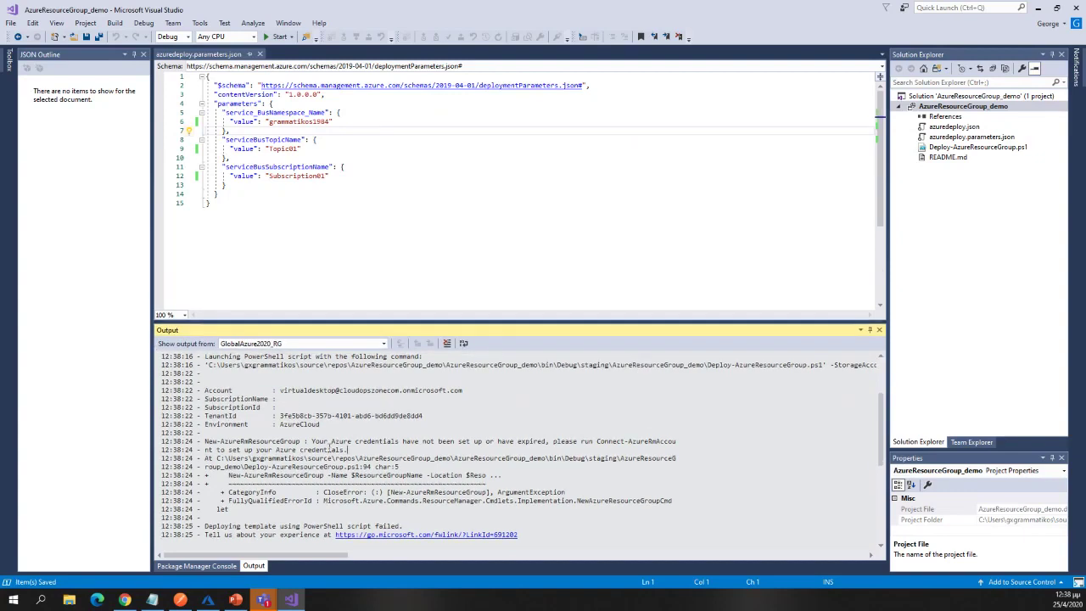
pyautogui.moveTo(311, 442); pyautogui.dragTo(559, 449)
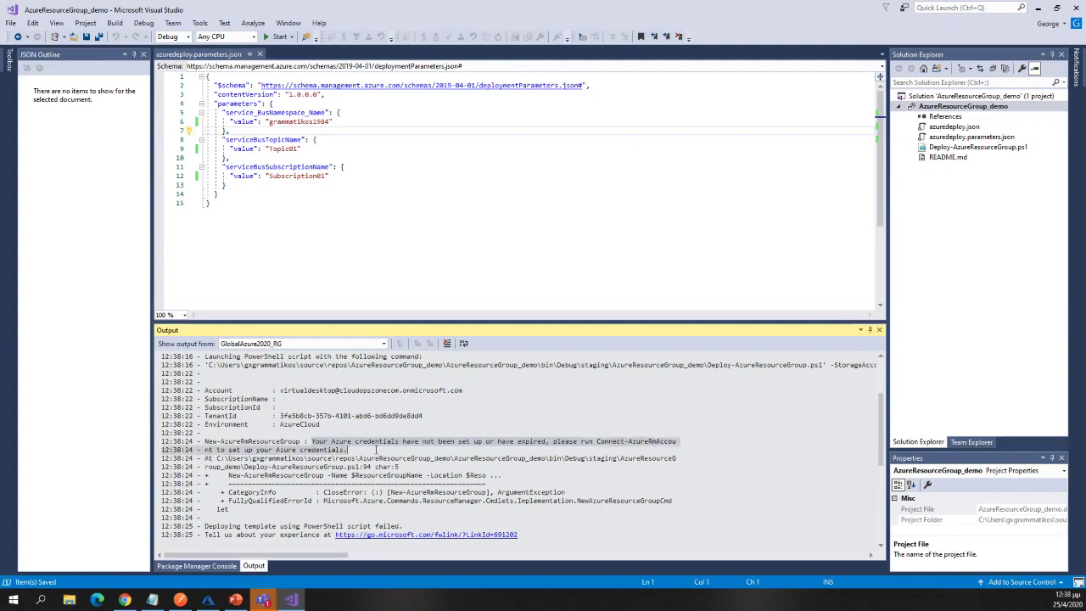
pyautogui.click(557, 322)
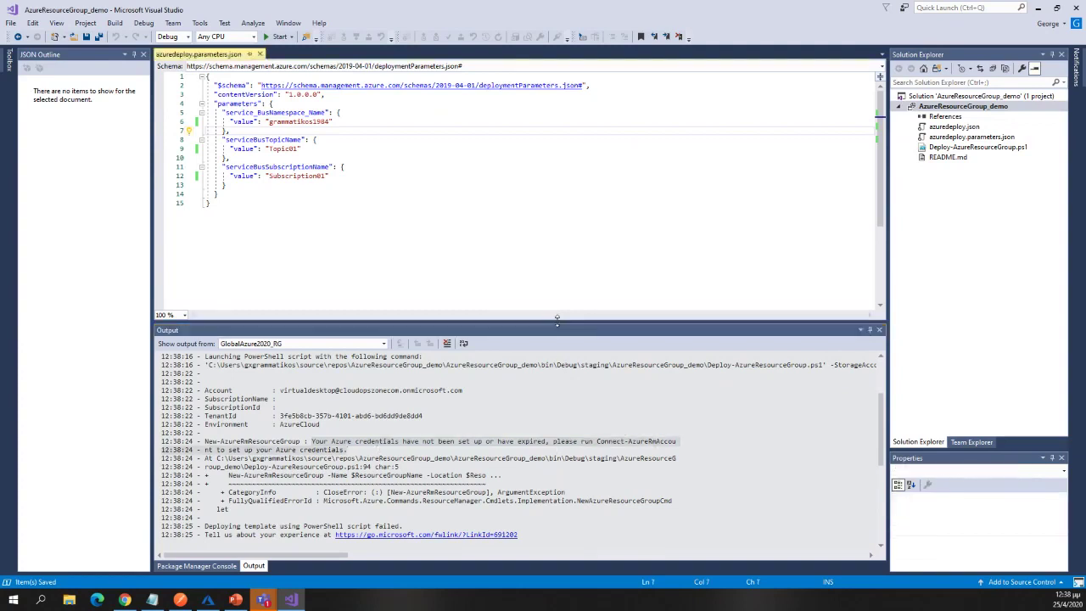
pyautogui.moveTo(558, 324); pyautogui.dragTo(611, 419)
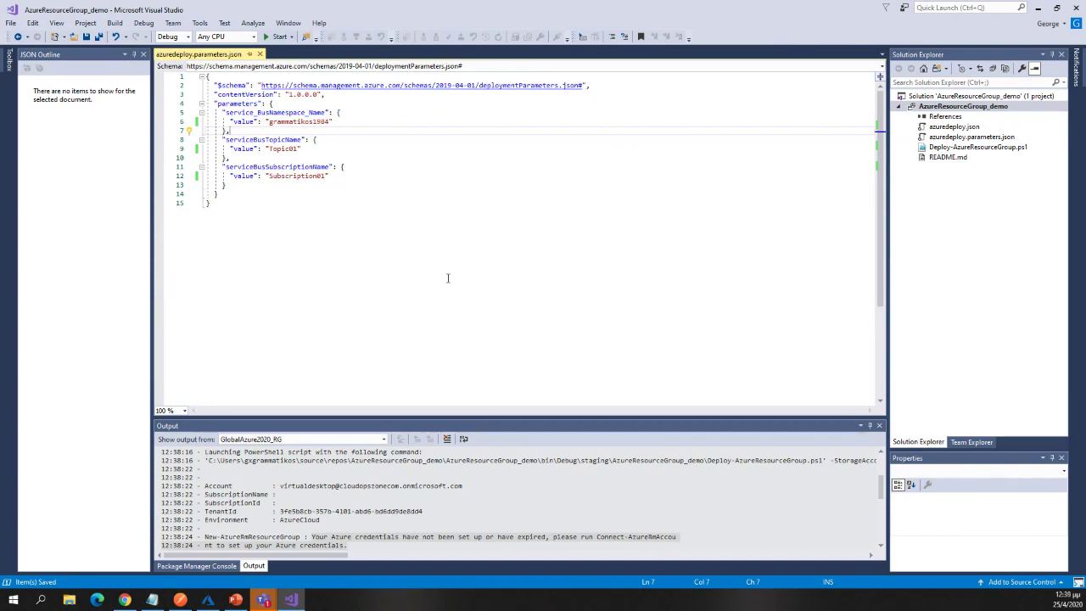
# Step: Reopen the GlobalAzure2020_RG deployment, review its parameter values, and cancel without deploying
pyautogui.rightClick(968, 109)
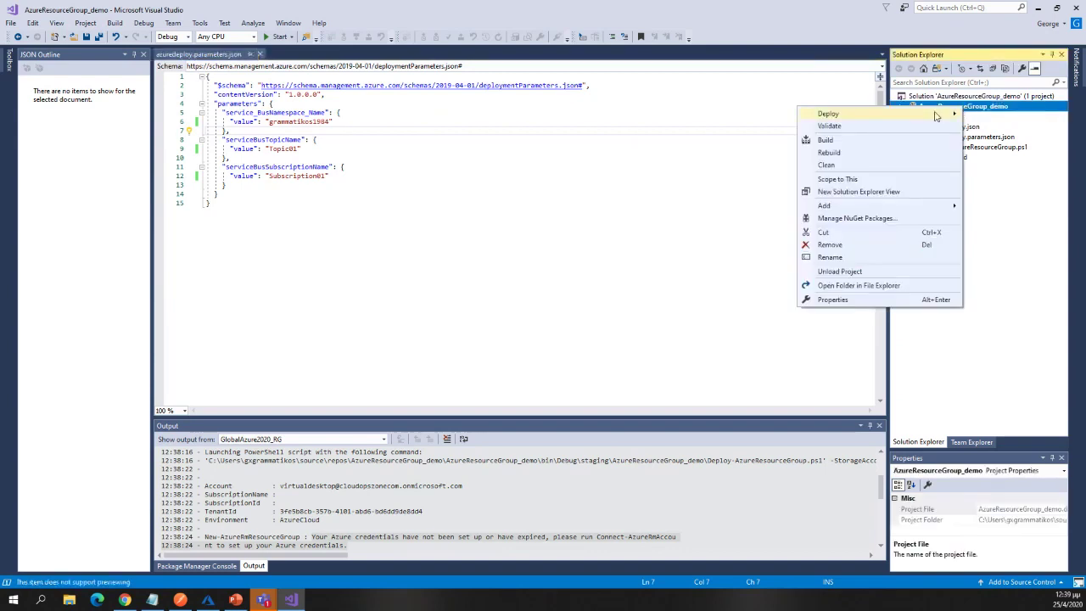
pyautogui.moveTo(937, 116)
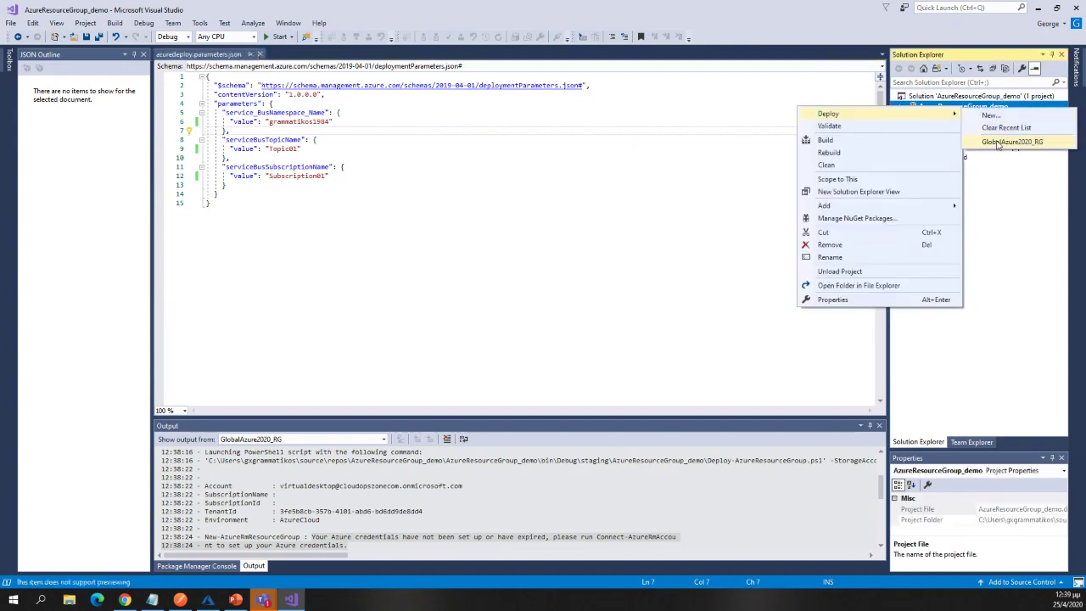
pyautogui.click(998, 144)
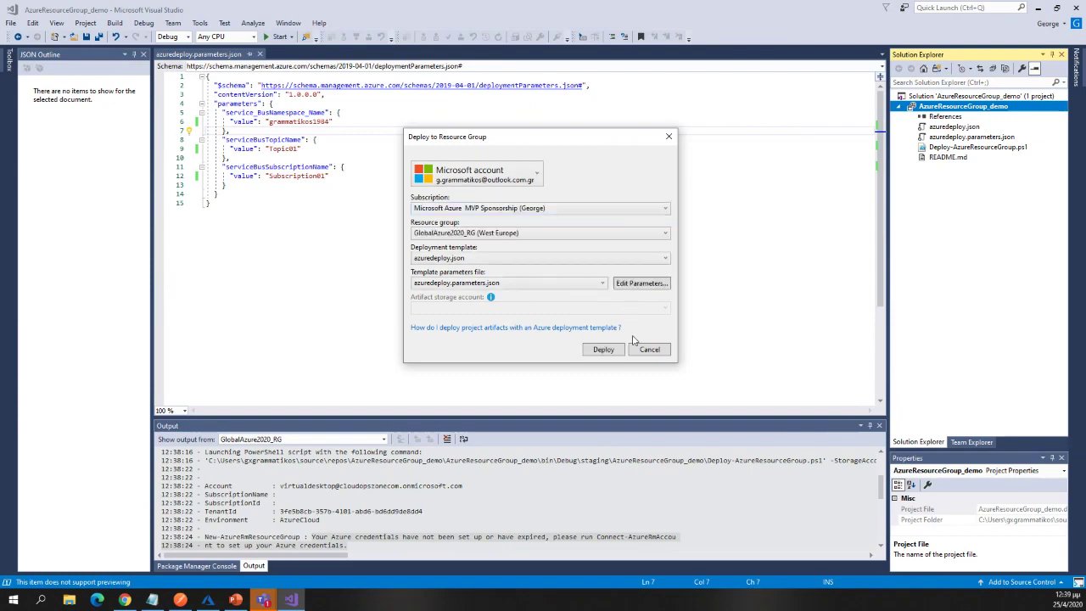
pyautogui.click(642, 285)
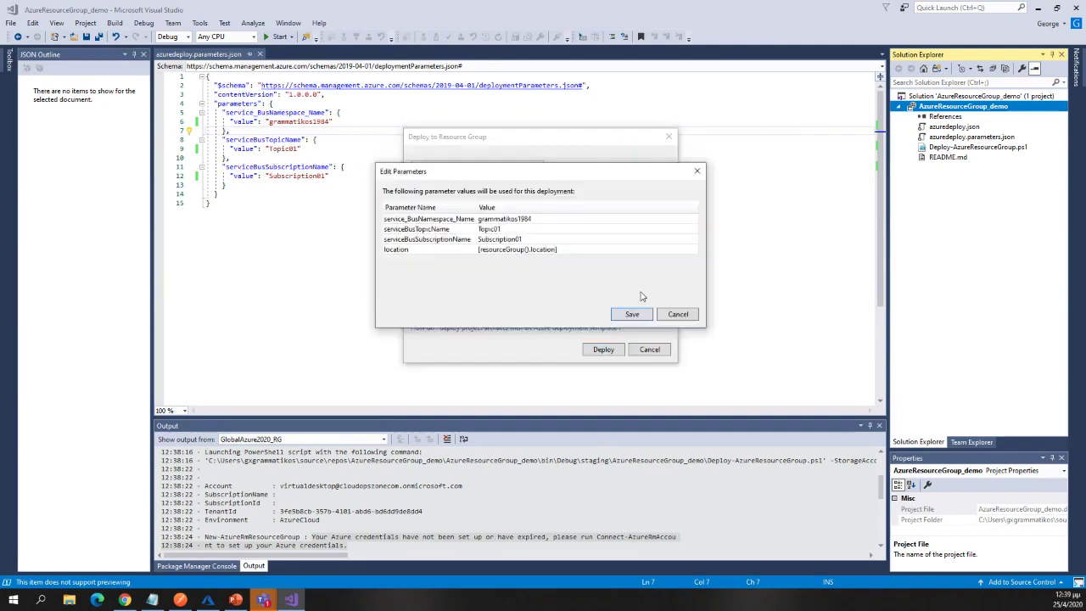
pyautogui.click(680, 314)
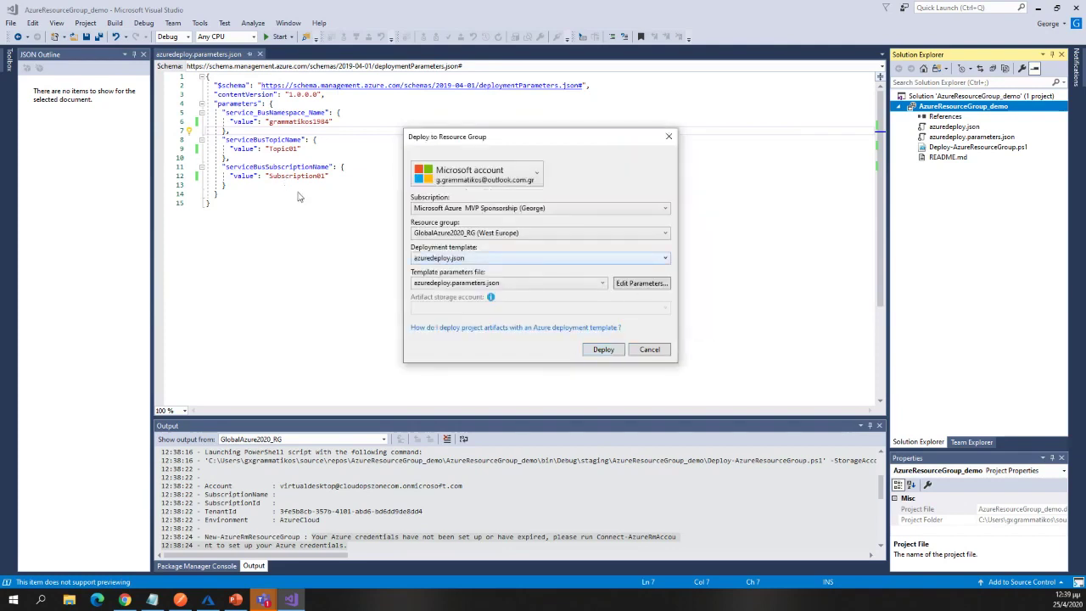
pyautogui.click(649, 351)
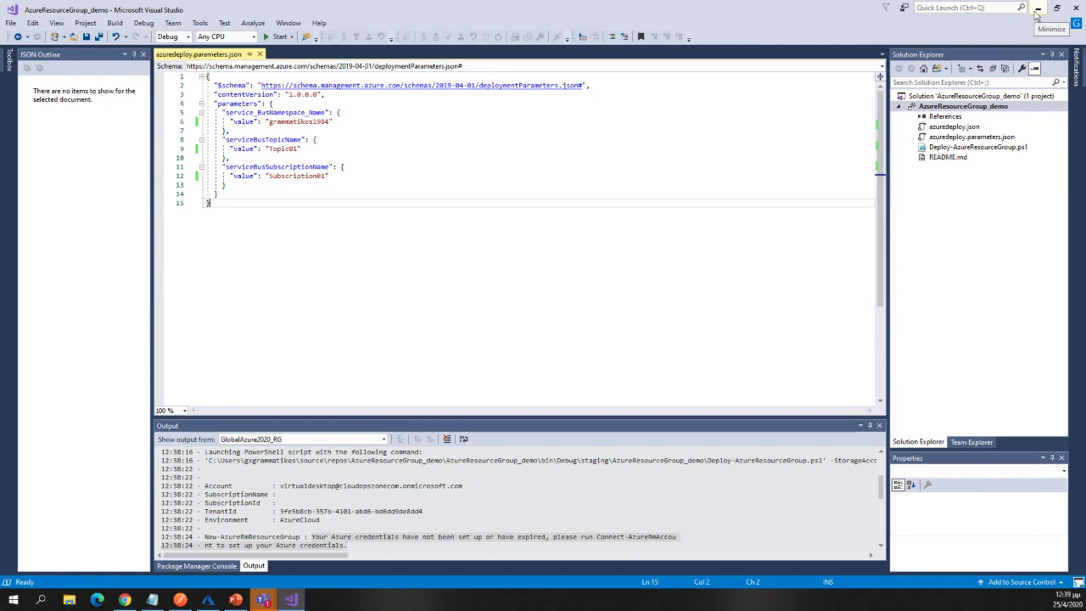
# Step: Switch to the Azure portal in the browser and start creating a Service Bus resource from the Marketplace in GlobalAzure2020_RG
pyautogui.click(1037, 8)
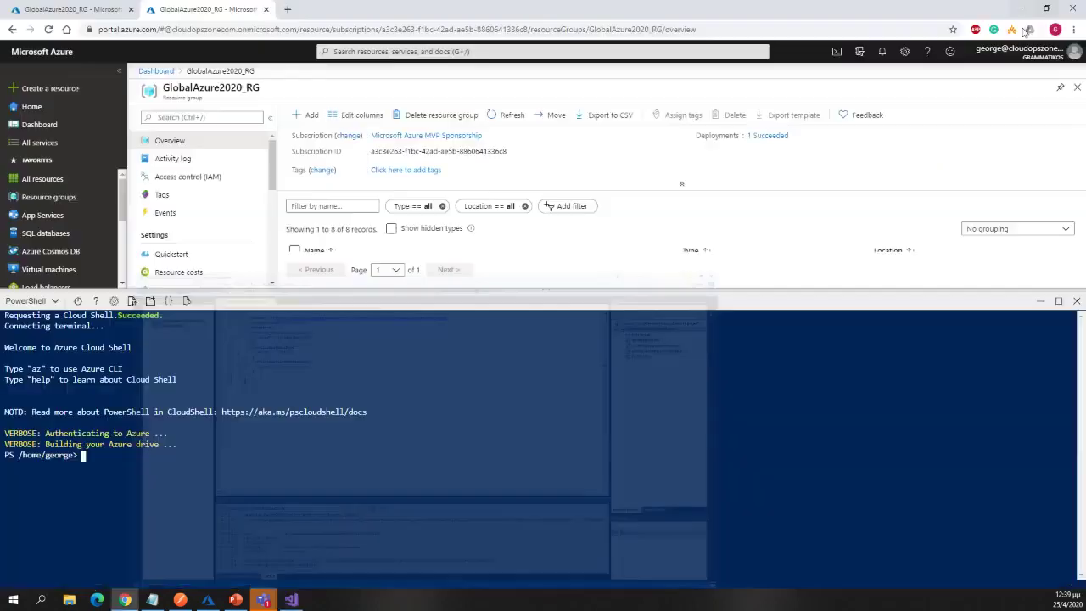
pyautogui.click(57, 11)
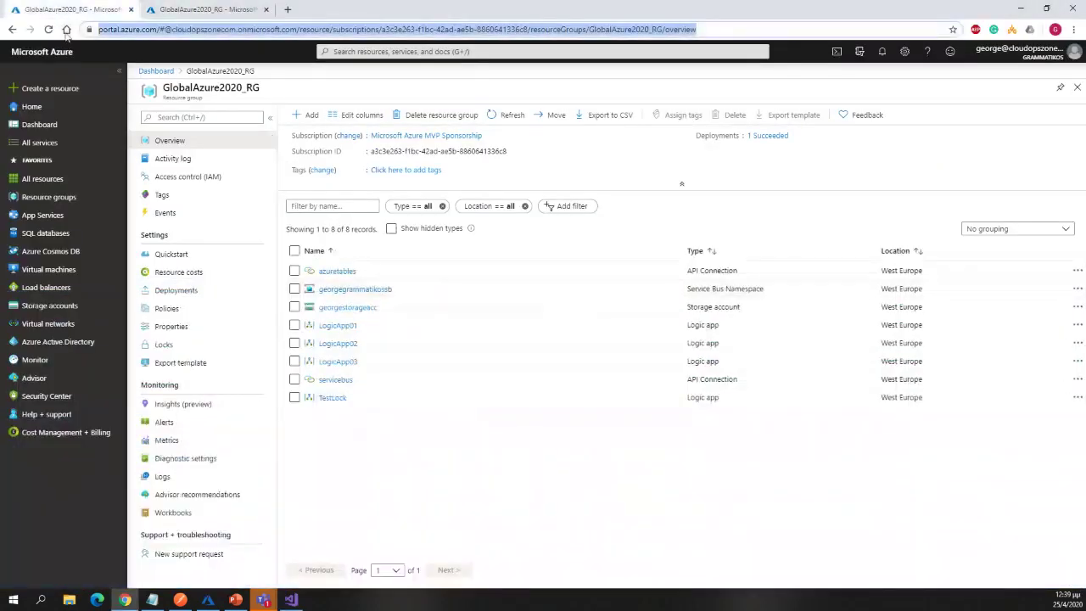
pyautogui.click(307, 115)
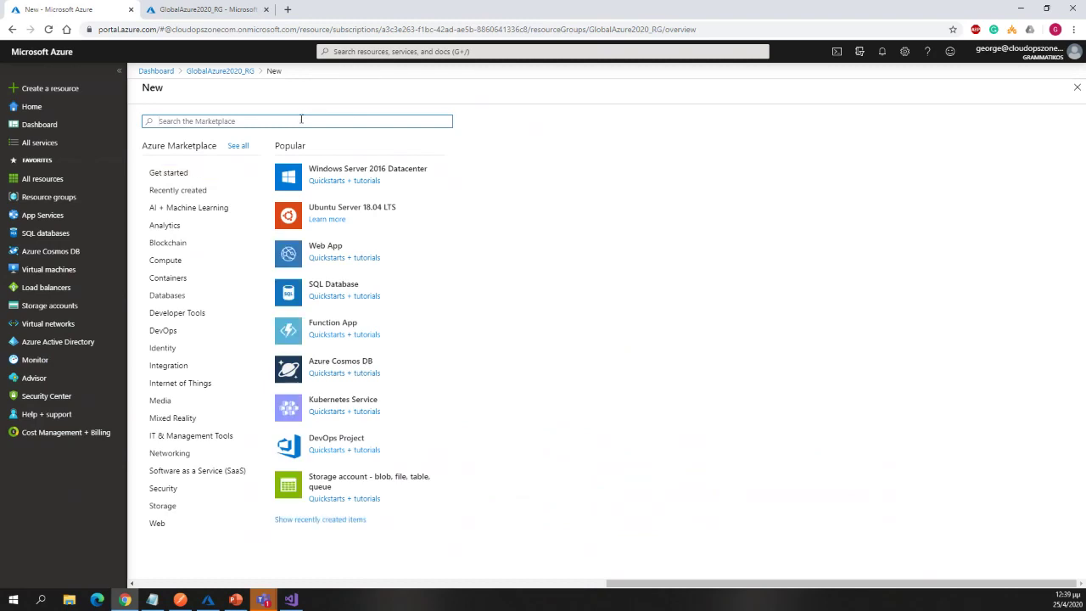
pyautogui.write('ser')
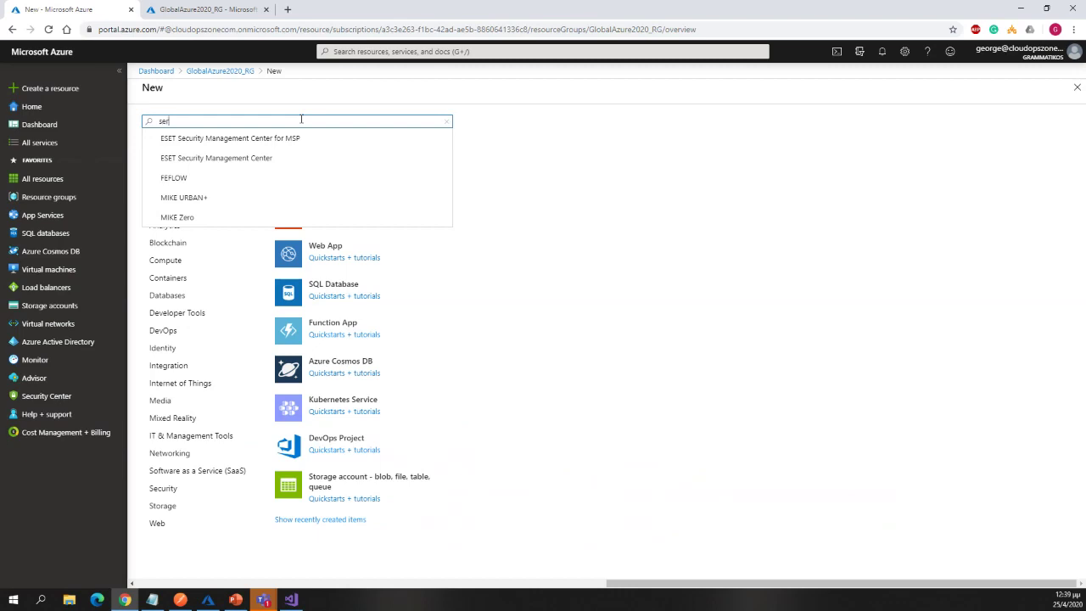
pyautogui.write('vice bus')
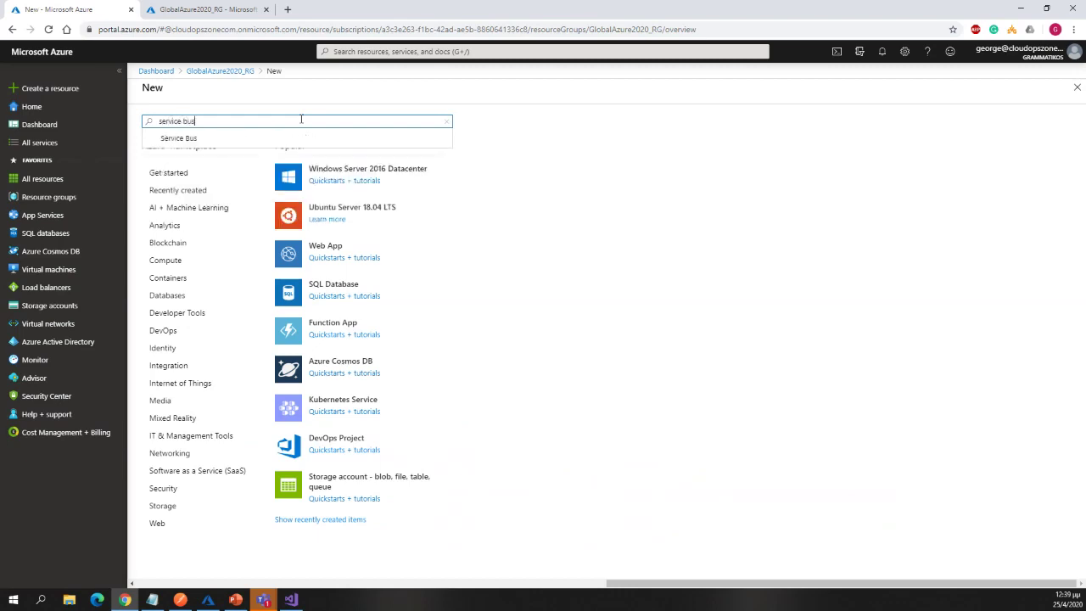
pyautogui.click(188, 139)
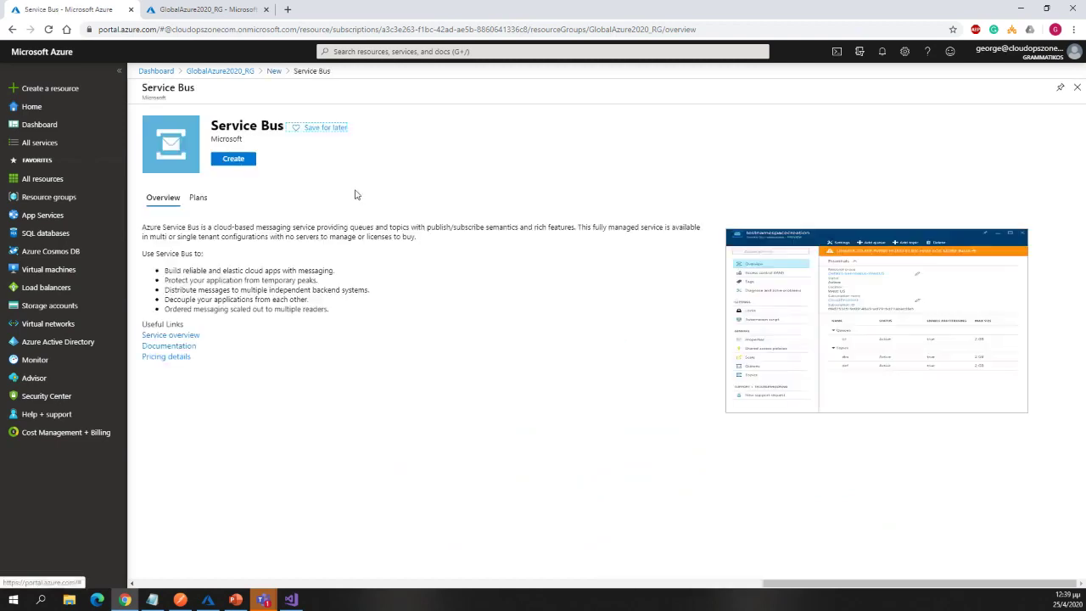
pyautogui.click(237, 162)
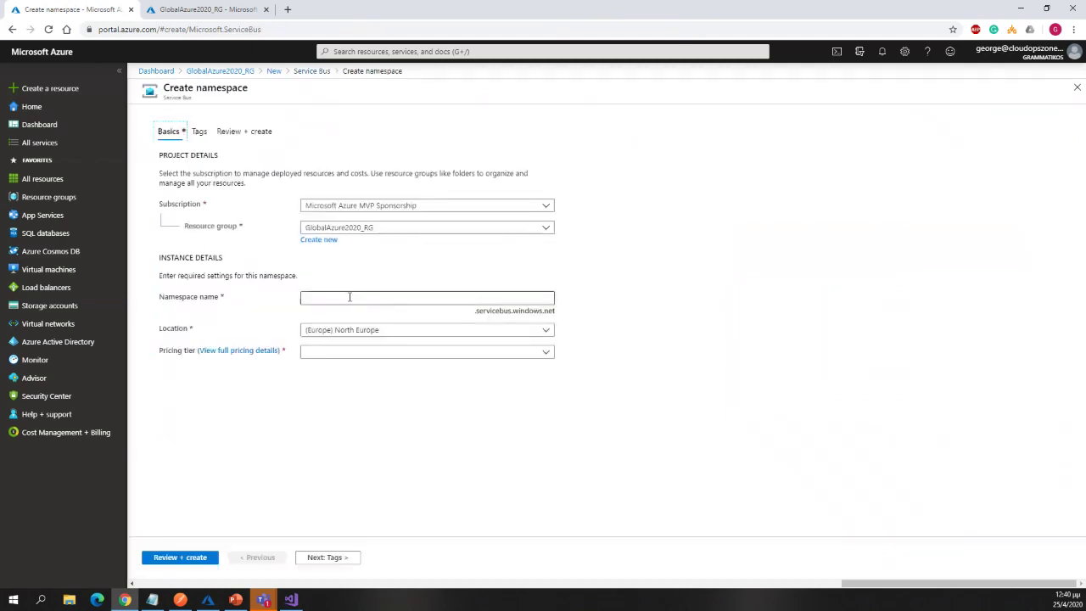
# Step: Enter the Service Bus namespace name, choose the Standard pricing tier, and create the namespace in GlobalAzure2020_RG
pyautogui.click(350, 297)
pyautogui.write('mmat')
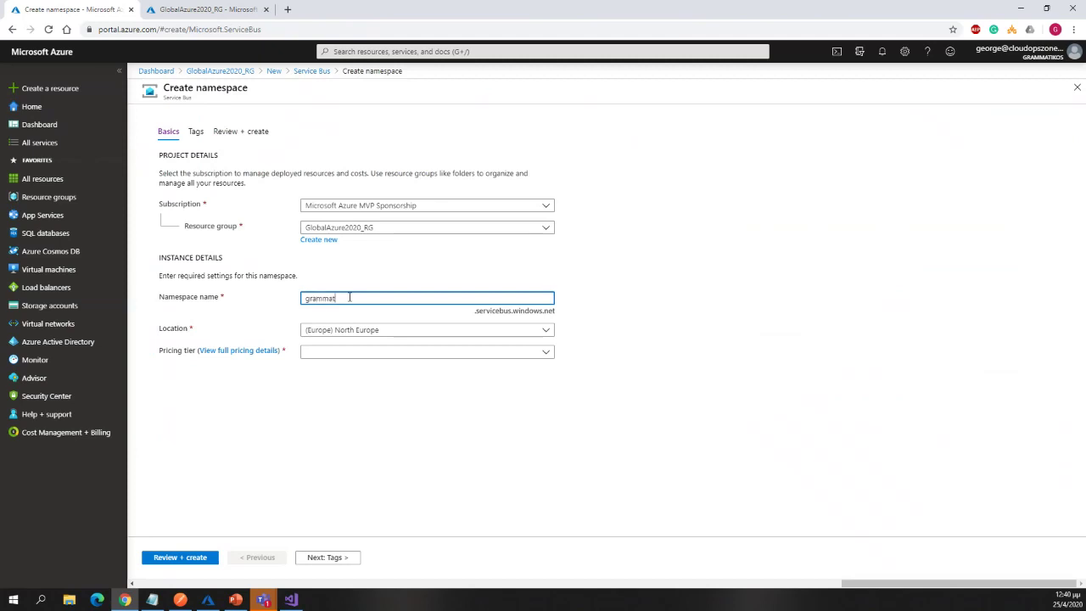
pyautogui.write('ikos1984')
pyautogui.click(356, 409)
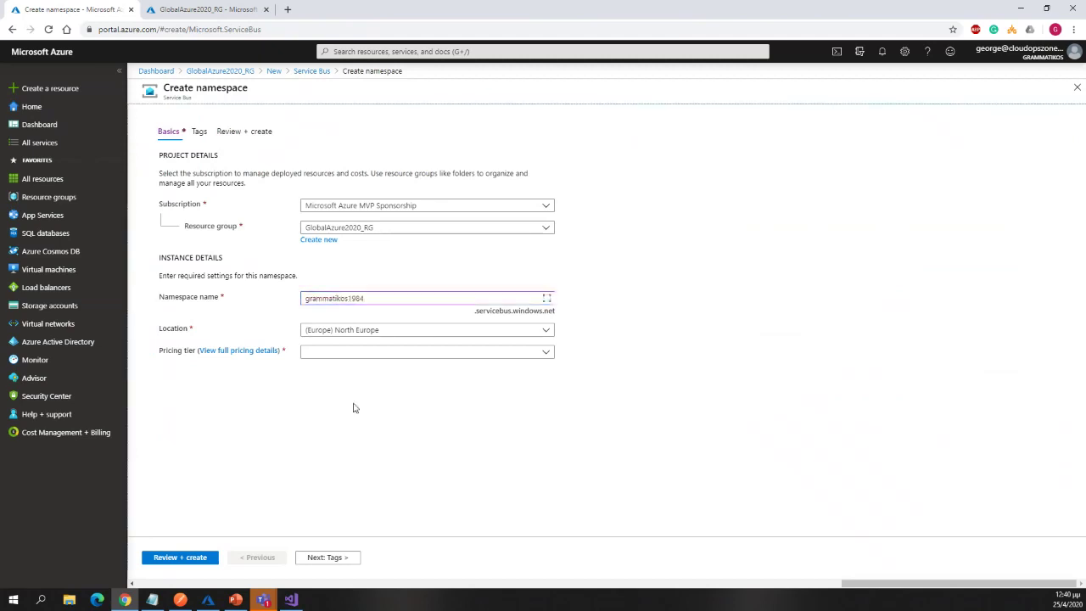
pyautogui.click(365, 355)
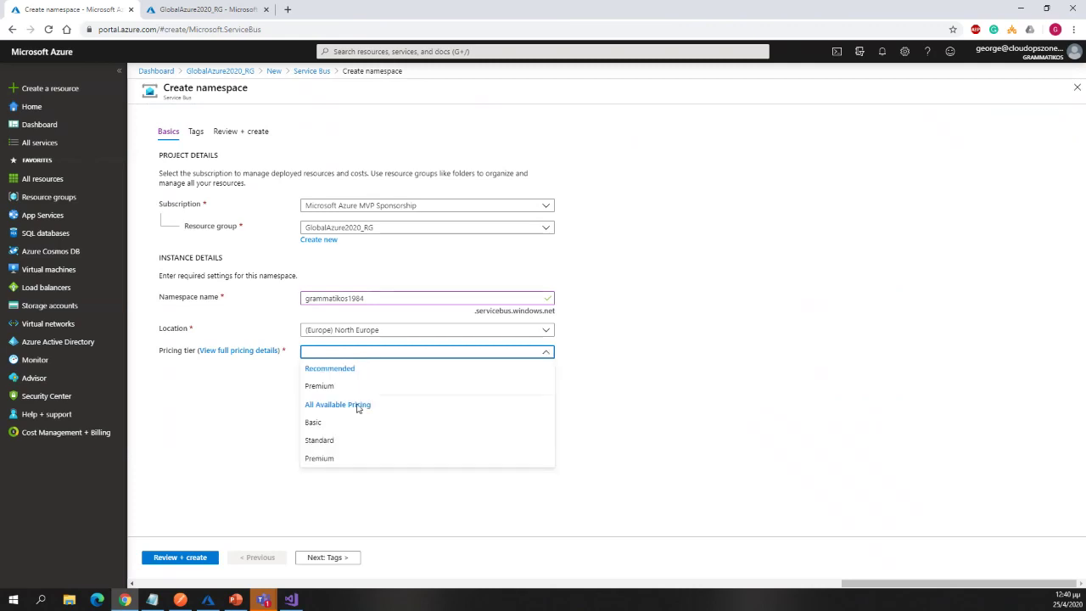
pyautogui.click(351, 440)
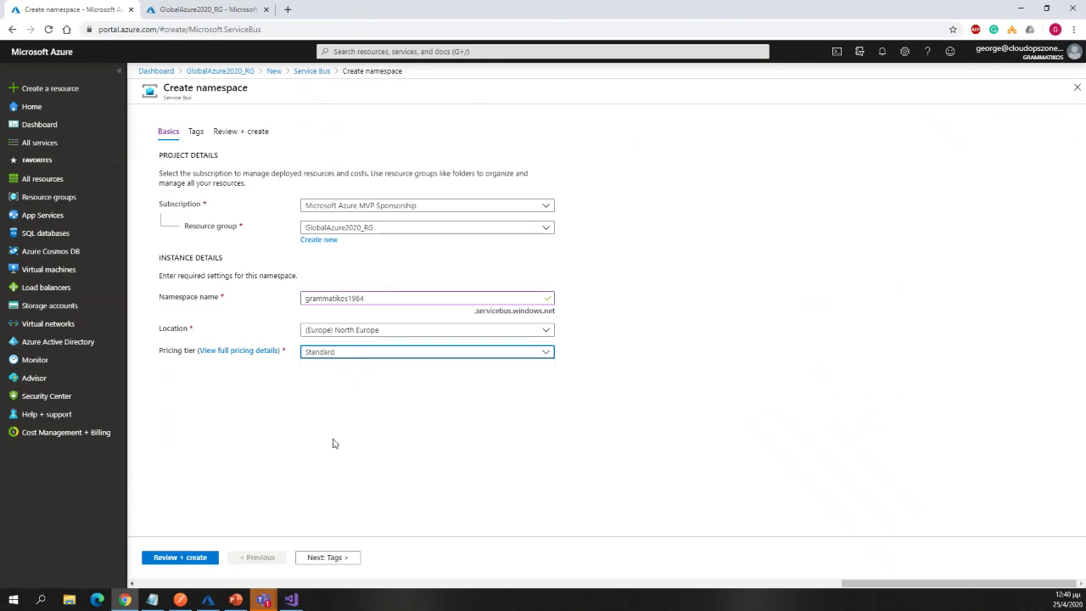
pyautogui.click(312, 563)
pyautogui.click(324, 562)
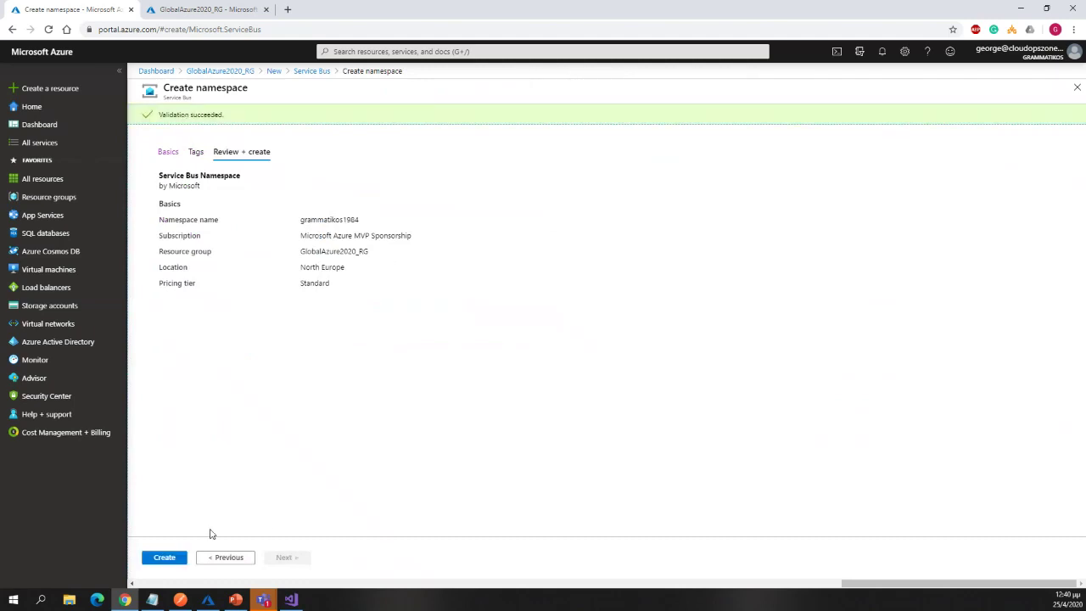
pyautogui.click(164, 557)
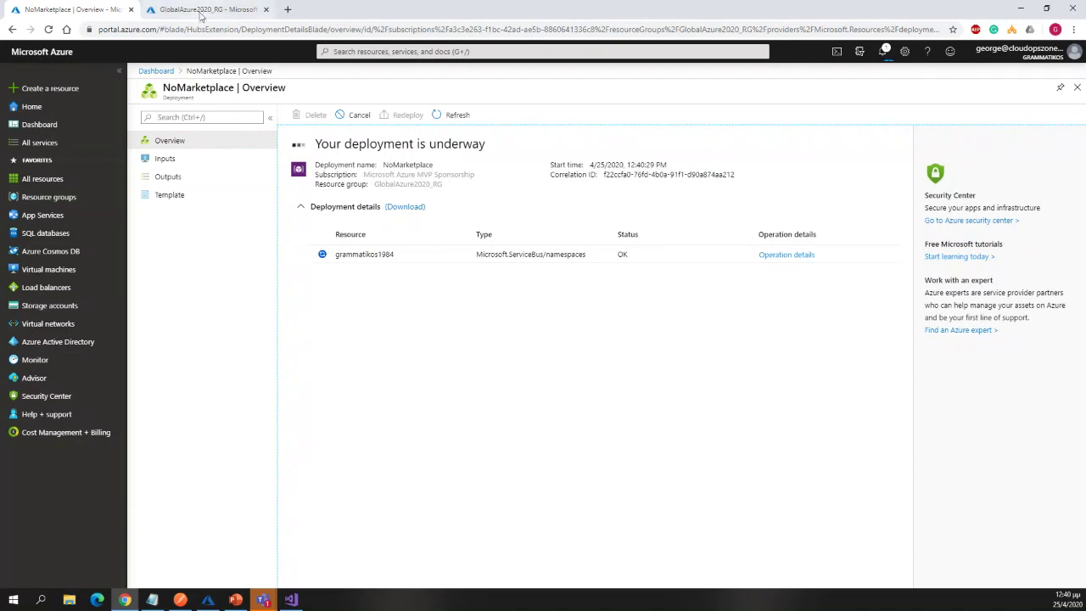
# Step: Go to the GlobalAzure2020_RG resource group and open LogicApp01 in the Logic Apps Designer
pyautogui.click(158, 71)
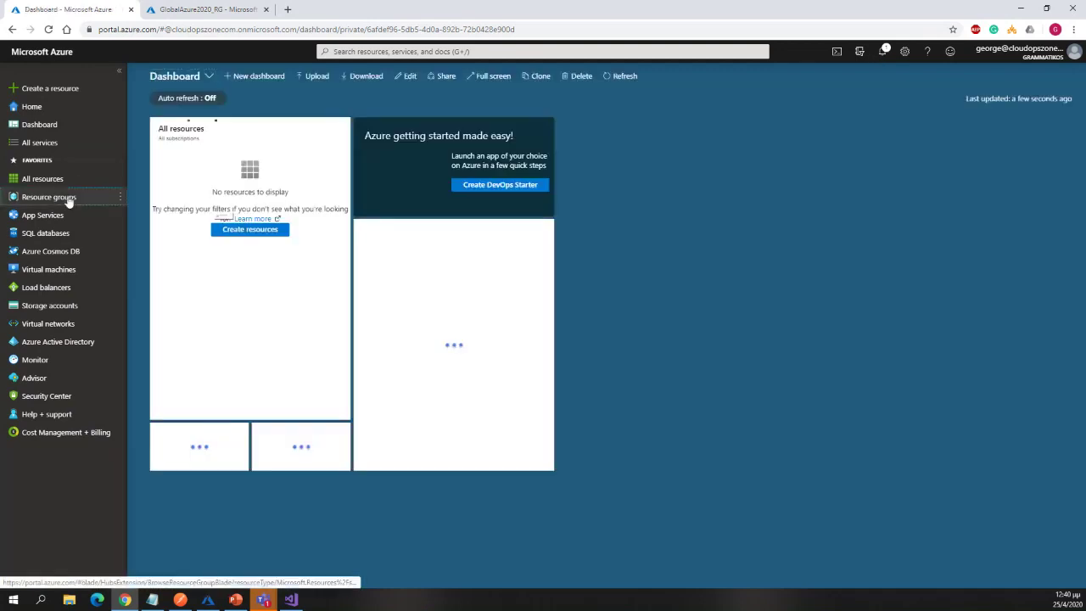
pyautogui.click(64, 198)
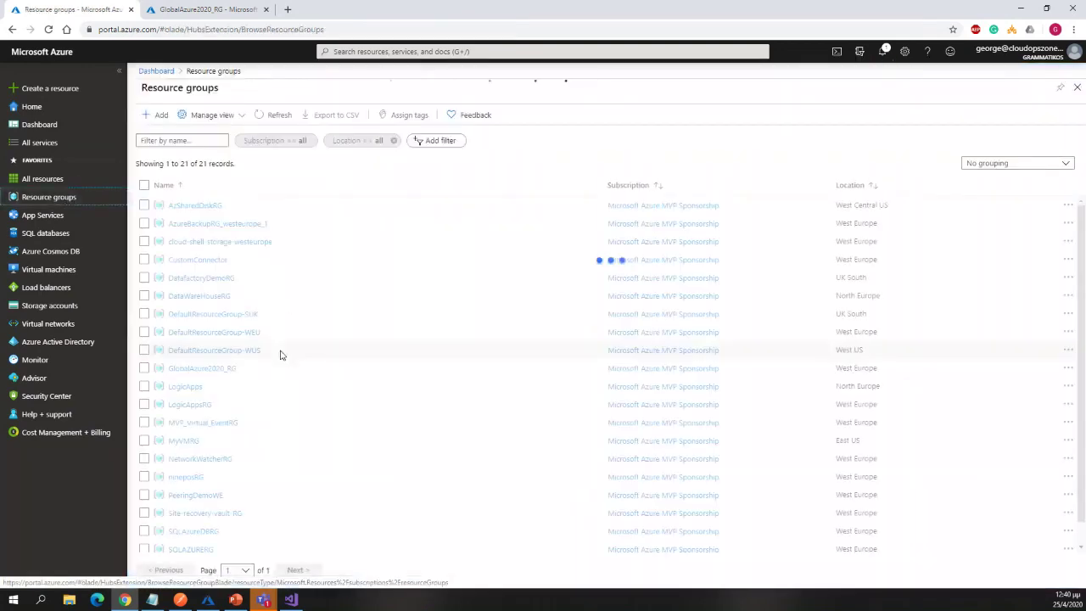
pyautogui.click(216, 370)
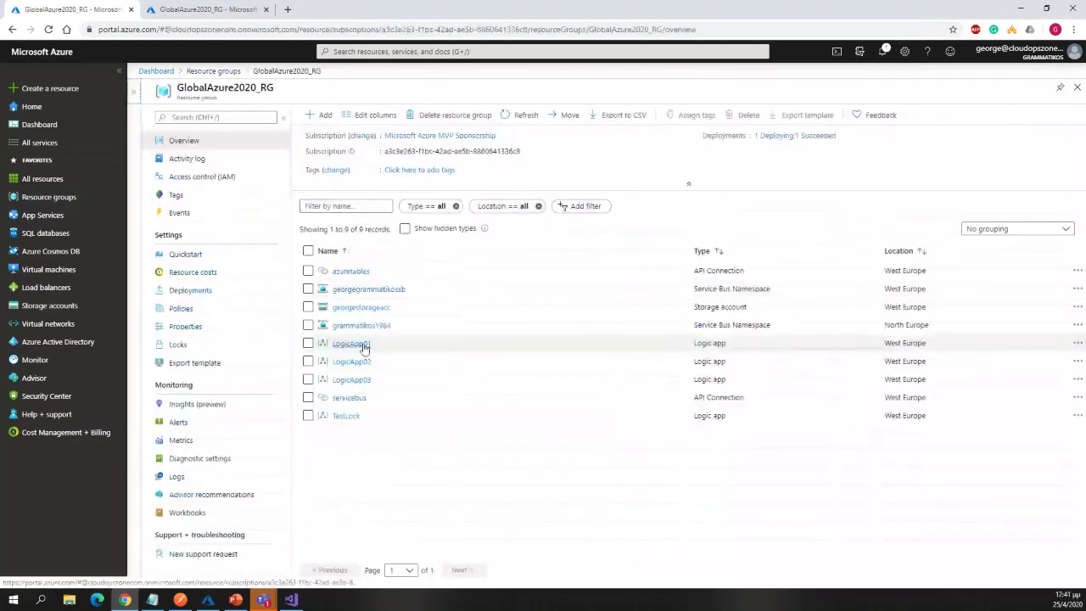
pyautogui.click(363, 345)
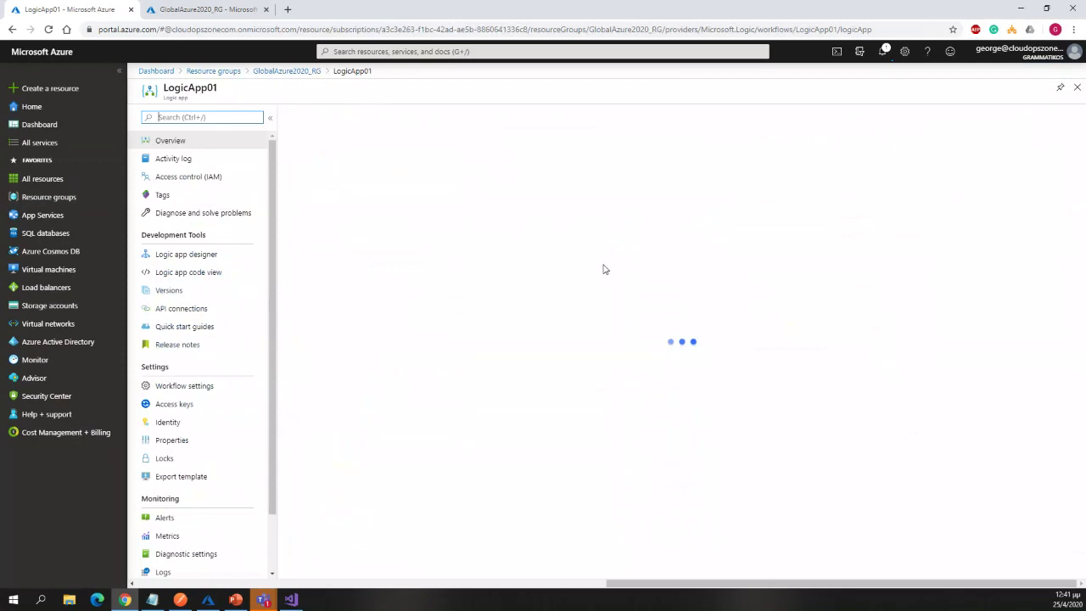
pyautogui.click(415, 115)
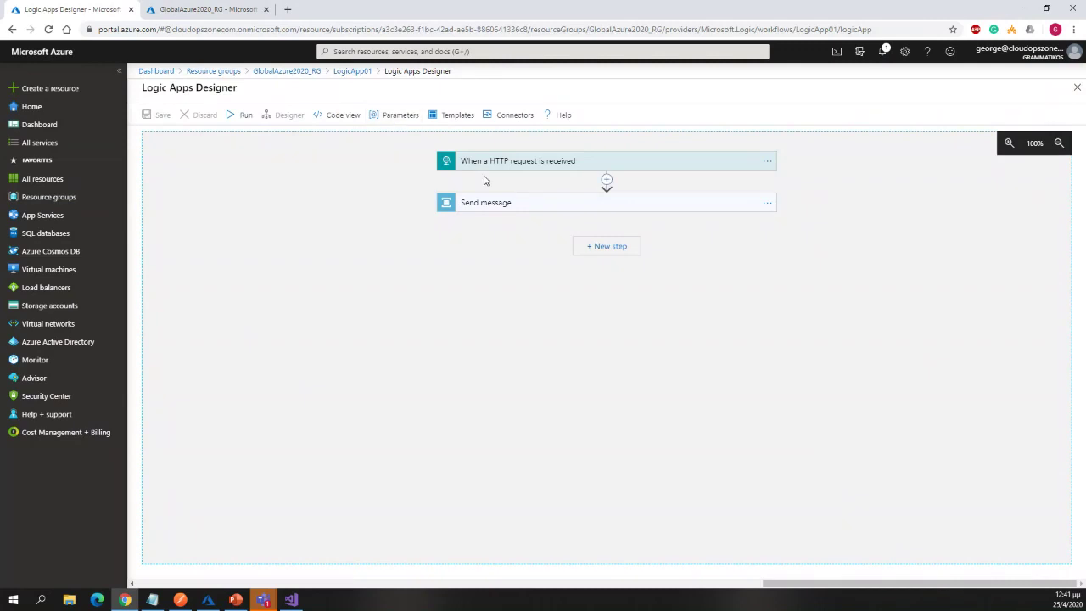
# Step: Examine LogicApp01's HTTP request trigger, including its POST URL, and the settings of its Send message action
pyautogui.click(487, 164)
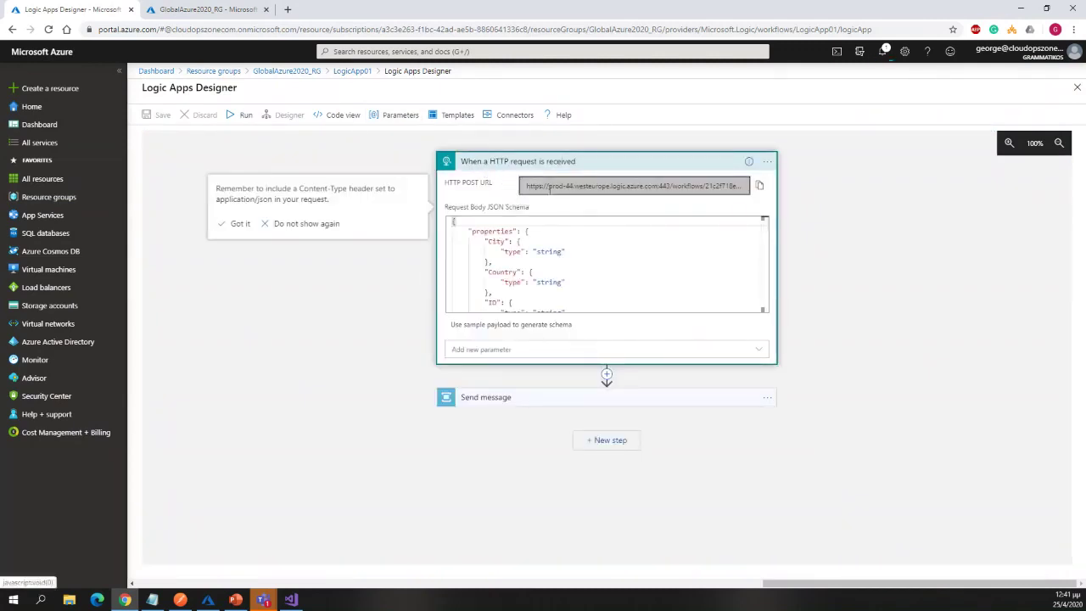
pyautogui.click(550, 188)
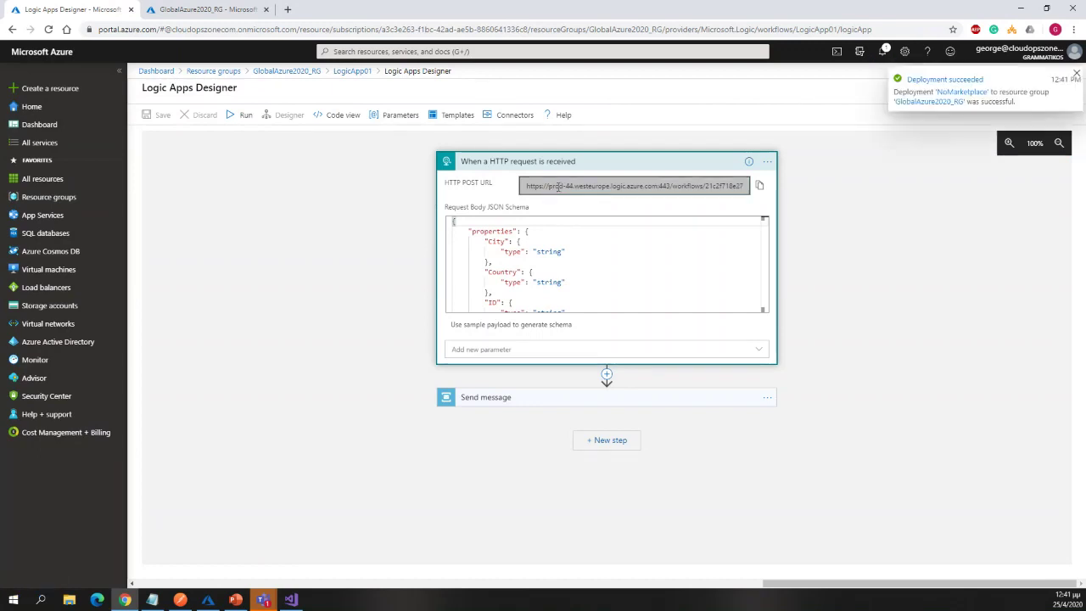
pyautogui.moveTo(550, 188); pyautogui.dragTo(807, 196)
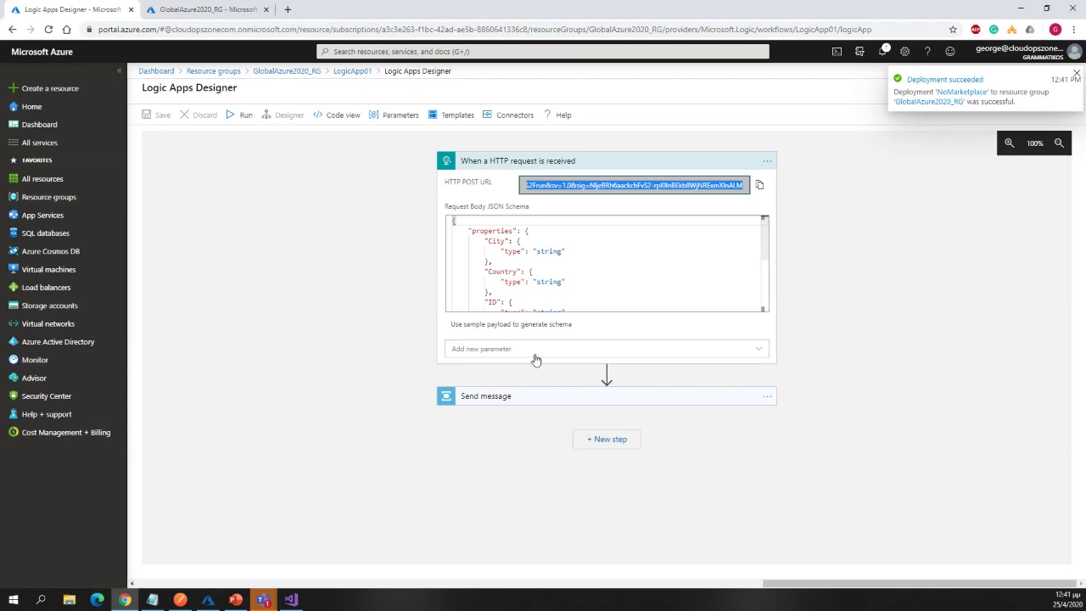
pyautogui.click(531, 397)
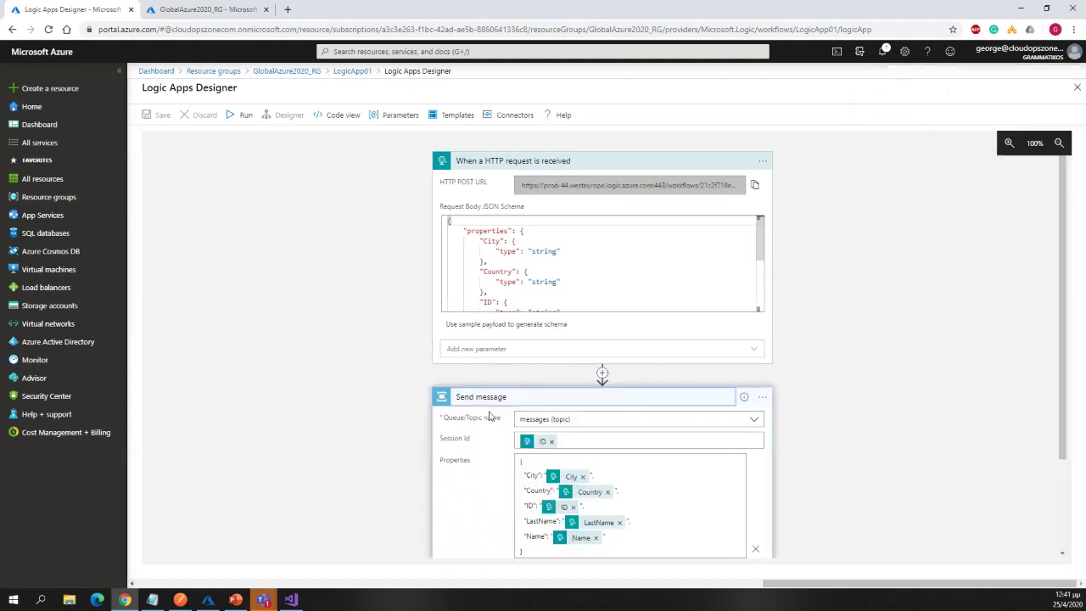
pyautogui.scroll(-2, 518, 340)
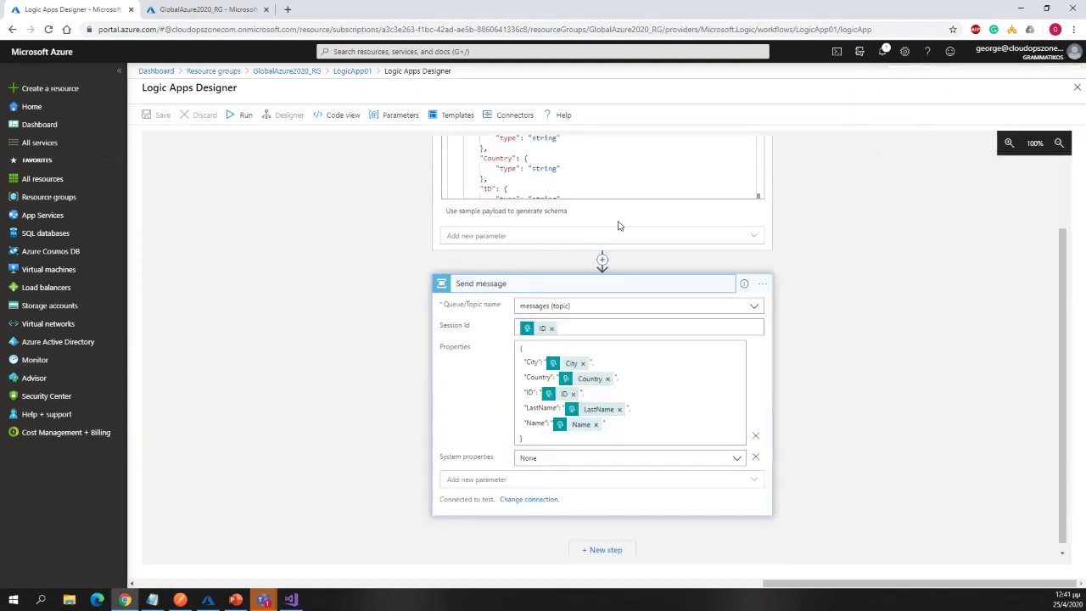
pyautogui.scroll(2, 619, 223)
pyautogui.scroll(-2, 640, 332)
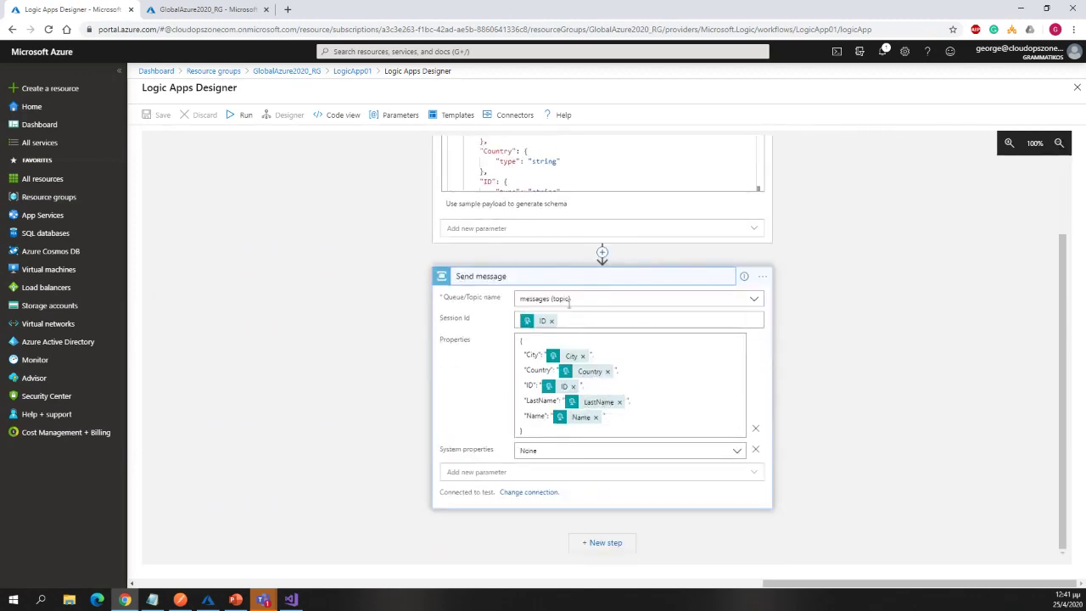
# Step: Return to GlobalAzure2020_RG, open LogicApp02 in the designer, and examine its topic subscription (peek-lock) trigger settings
pyautogui.click(353, 73)
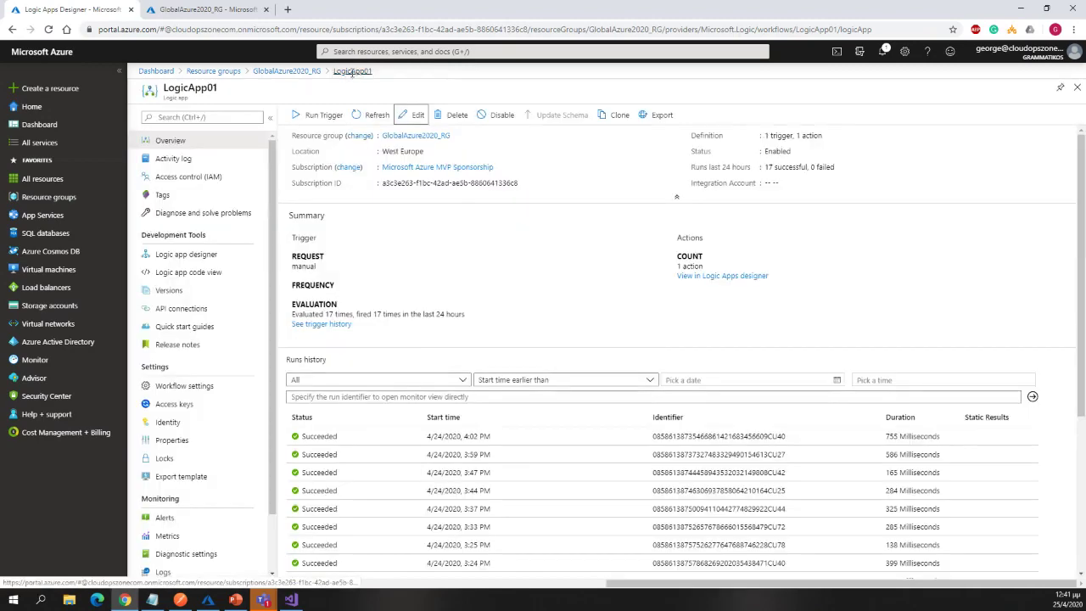
pyautogui.click(306, 73)
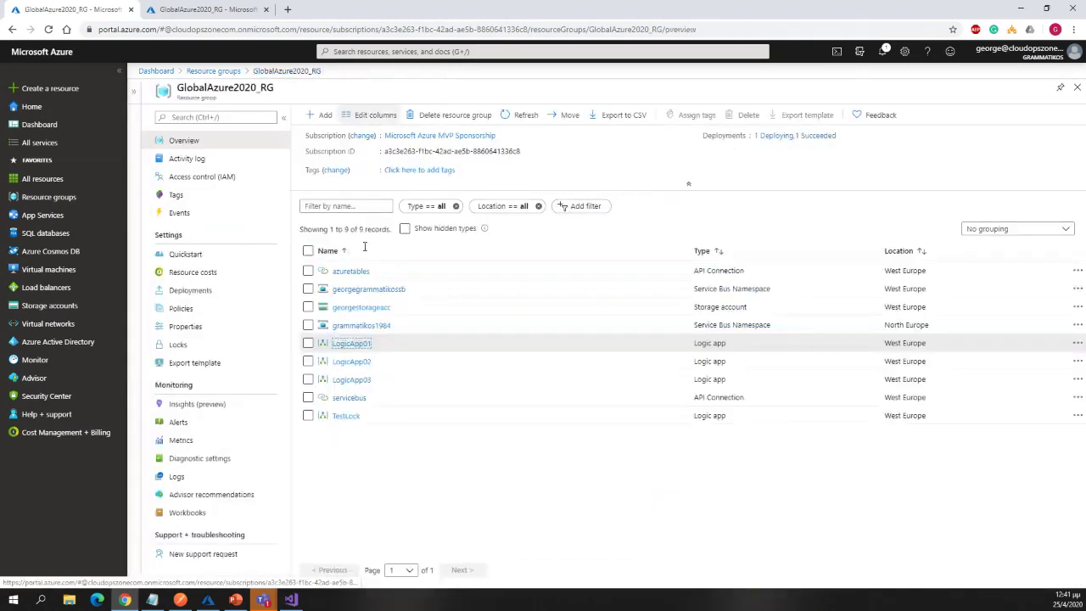
pyautogui.click(359, 364)
pyautogui.click(415, 116)
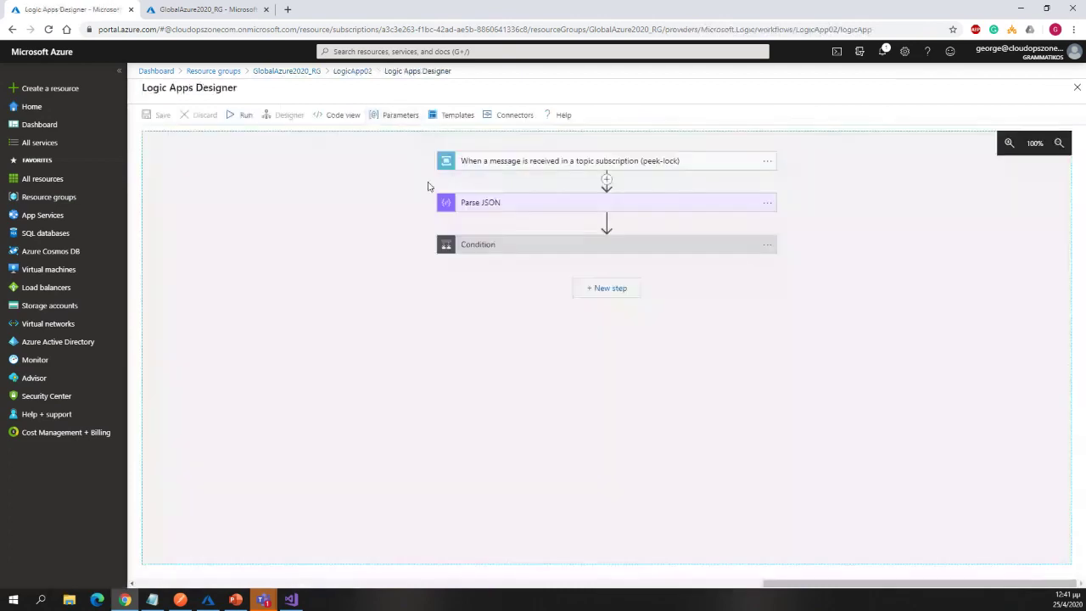
pyautogui.click(498, 168)
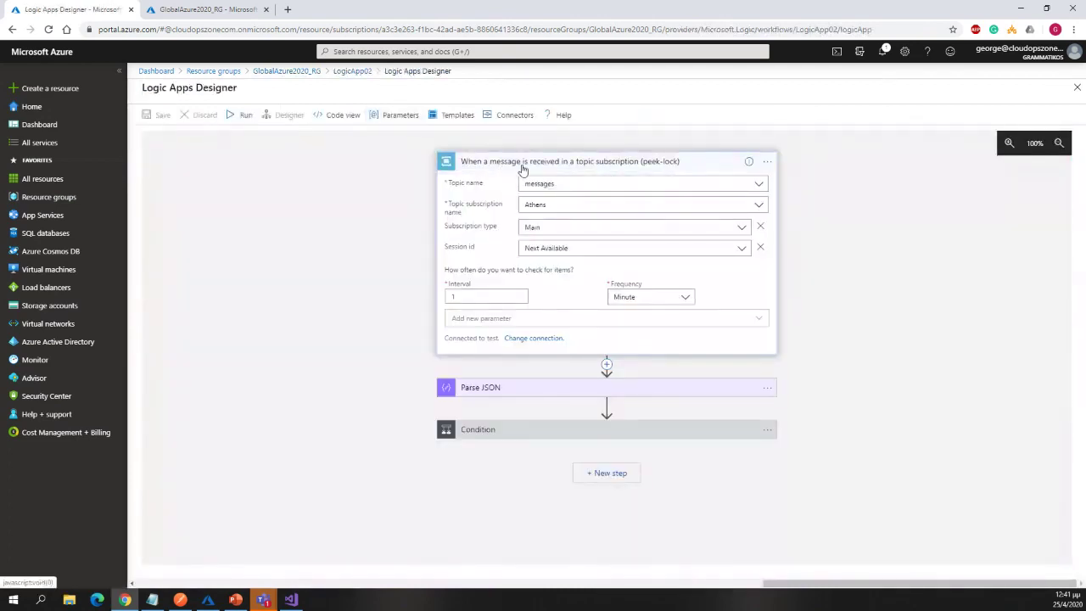
pyautogui.click(651, 169)
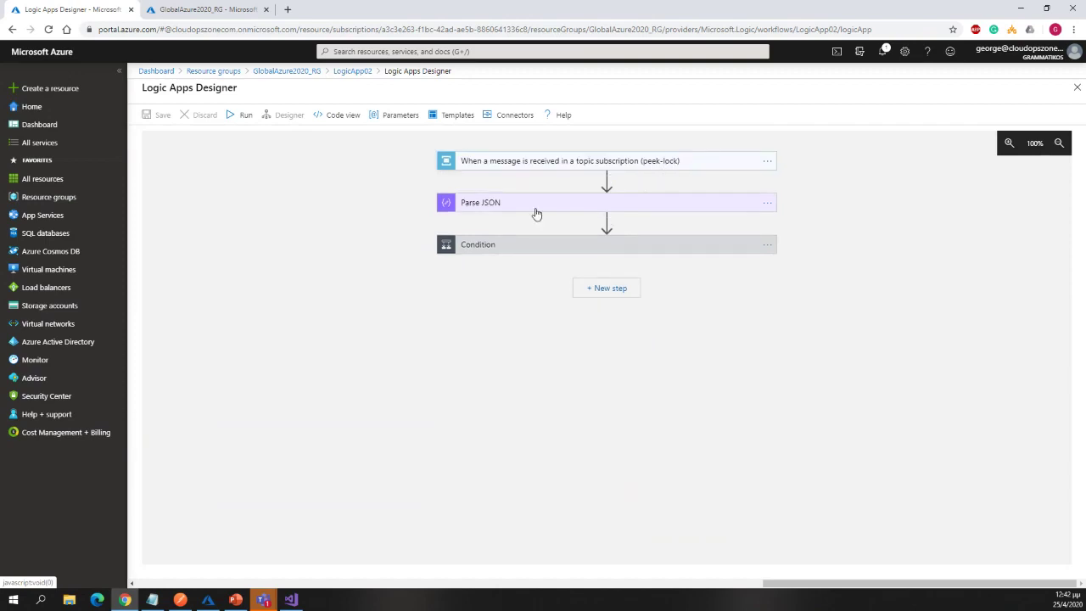
pyautogui.click(540, 164)
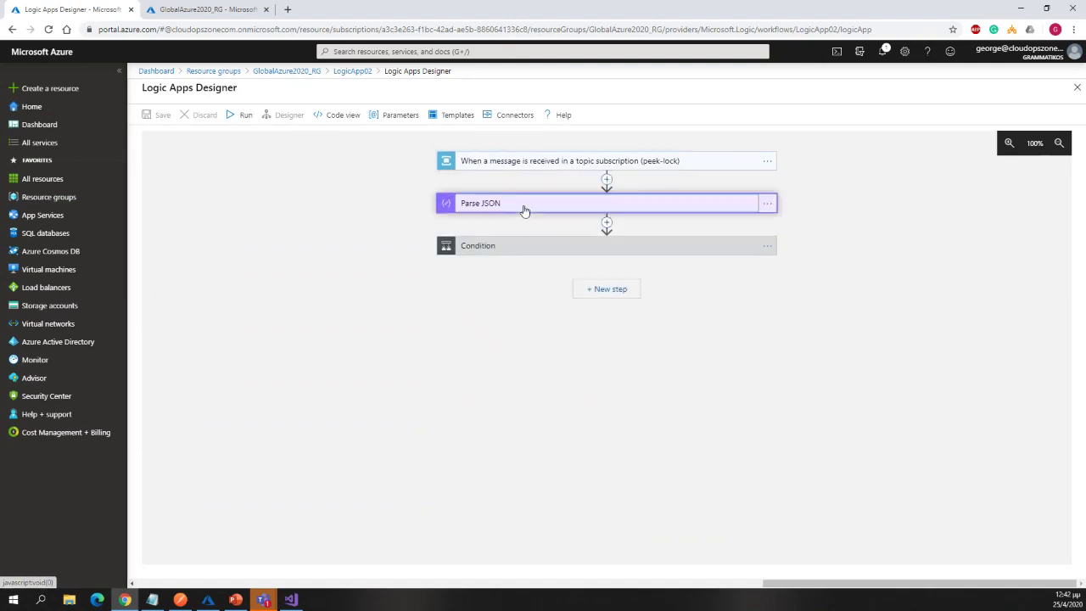
# Step: Examine the Parse JSON schema and the City comparison in the Condition of LogicApp02
pyautogui.click(560, 203)
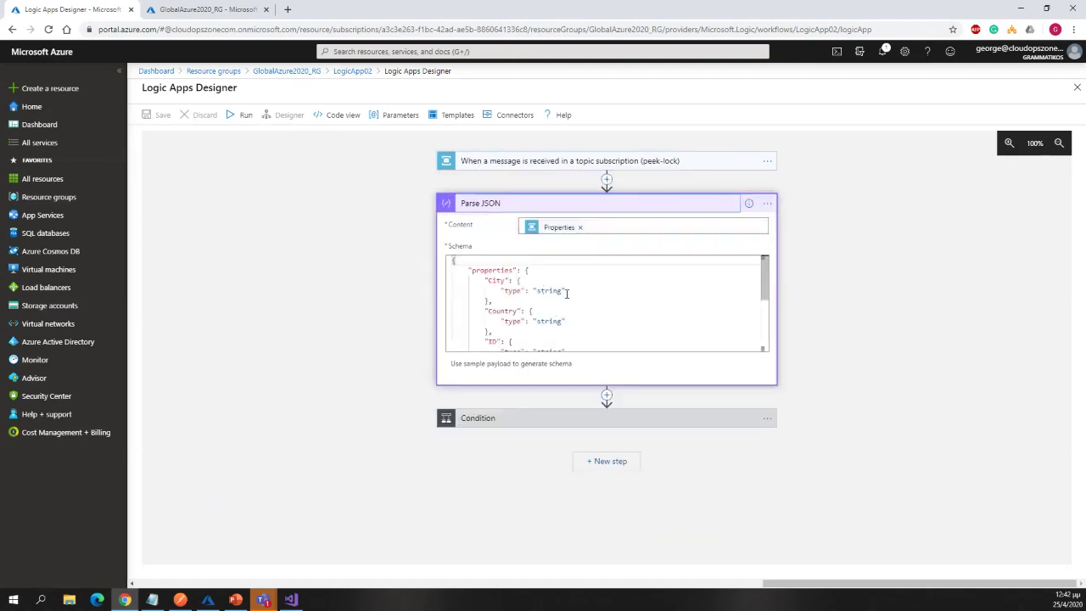
pyautogui.click(513, 291)
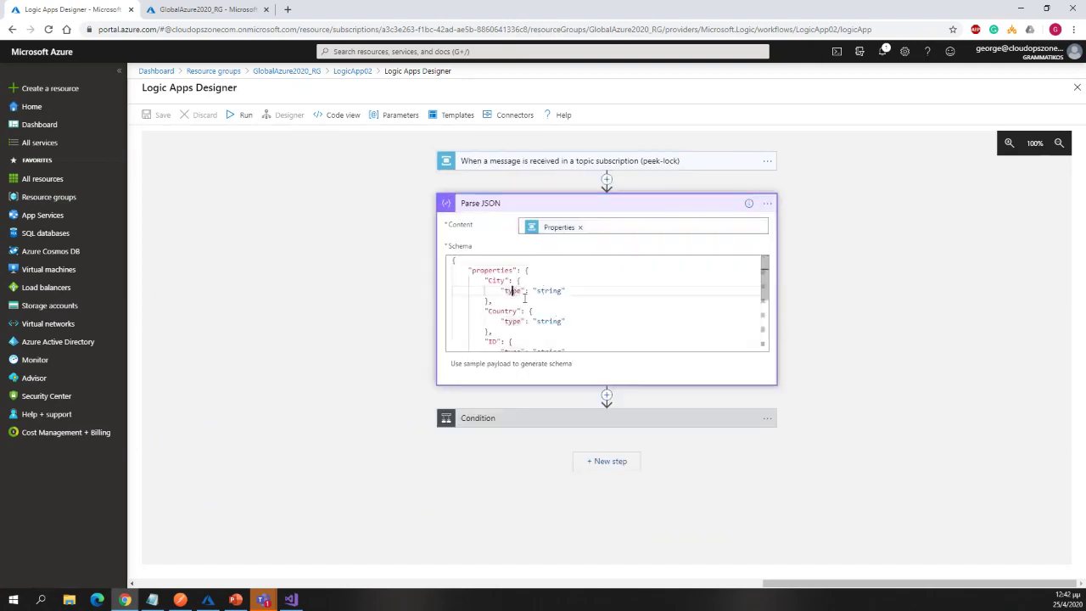
pyautogui.click(509, 417)
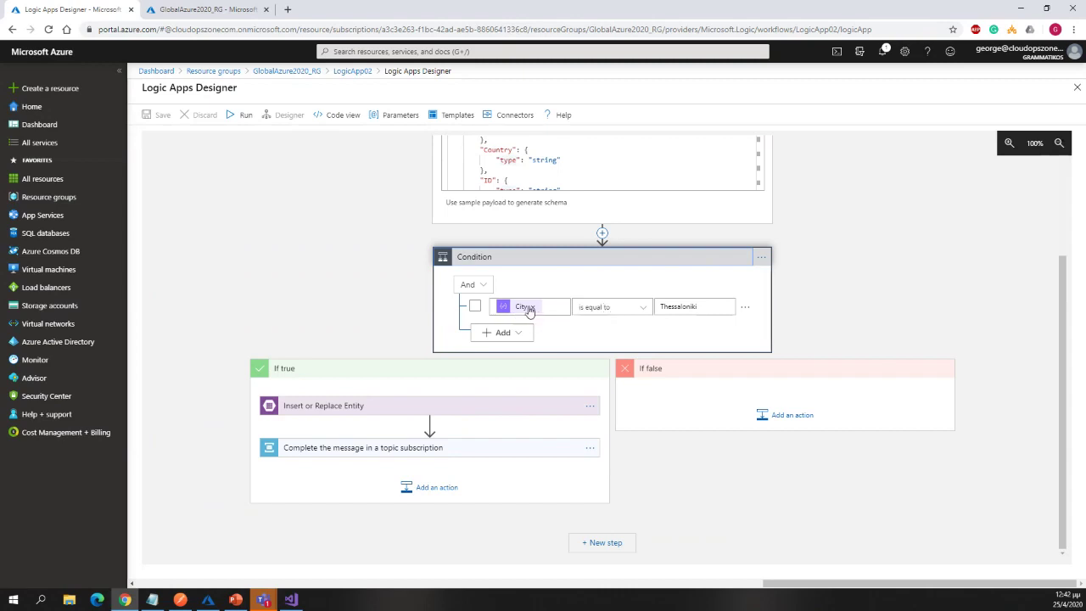
pyautogui.doubleClick(703, 309)
pyautogui.click(376, 303)
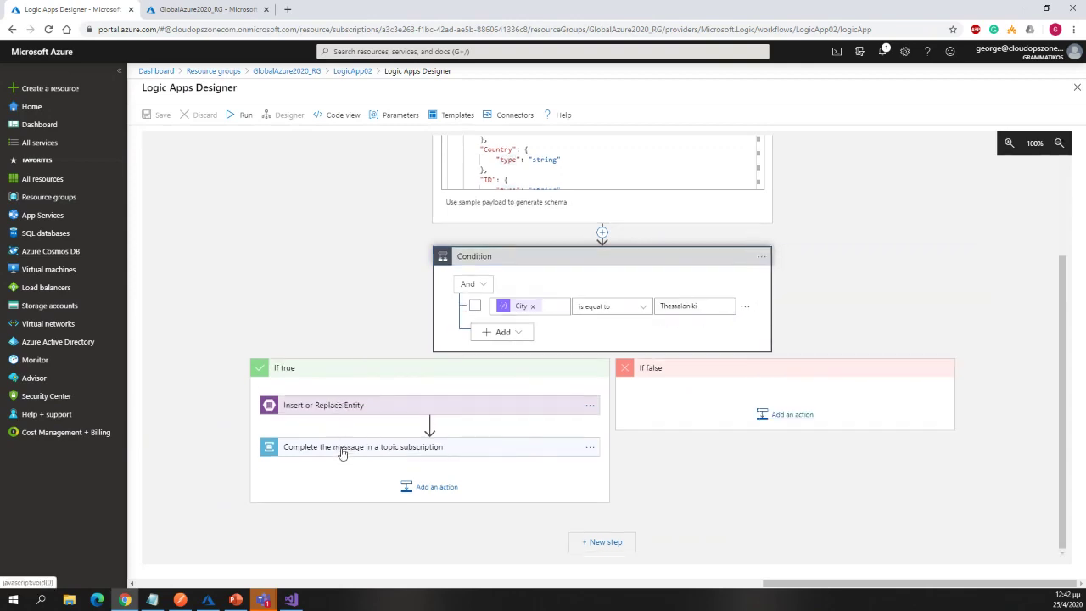
# Step: Examine the topic, subscription, lock token and session settings of LogicApp02's Complete the message in a topic subscription action
pyautogui.click(342, 447)
pyautogui.scroll(-2, 212, 405)
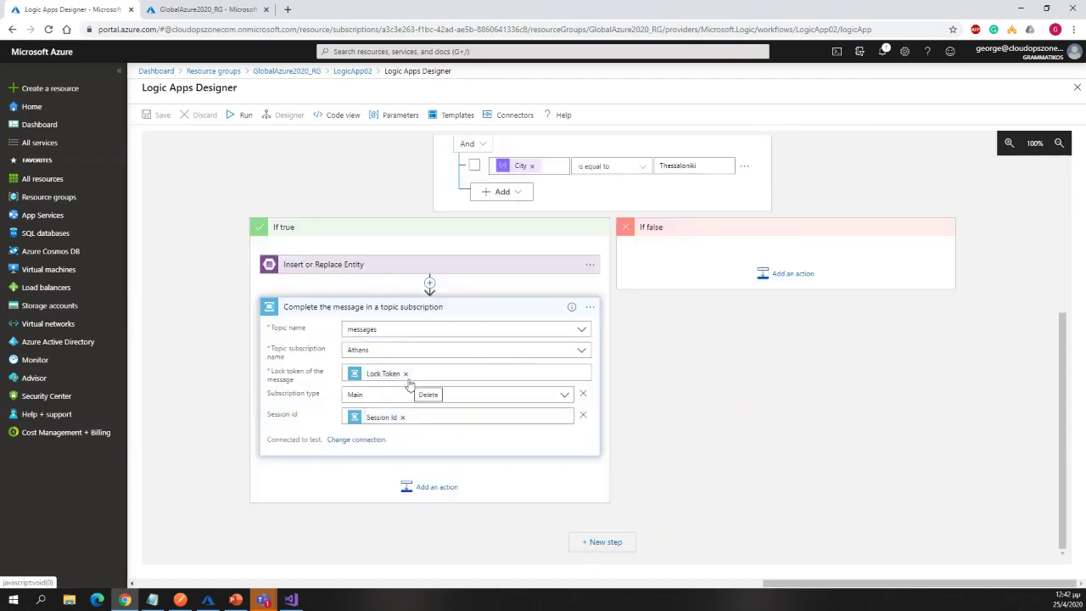
pyautogui.scroll(5, 390, 339)
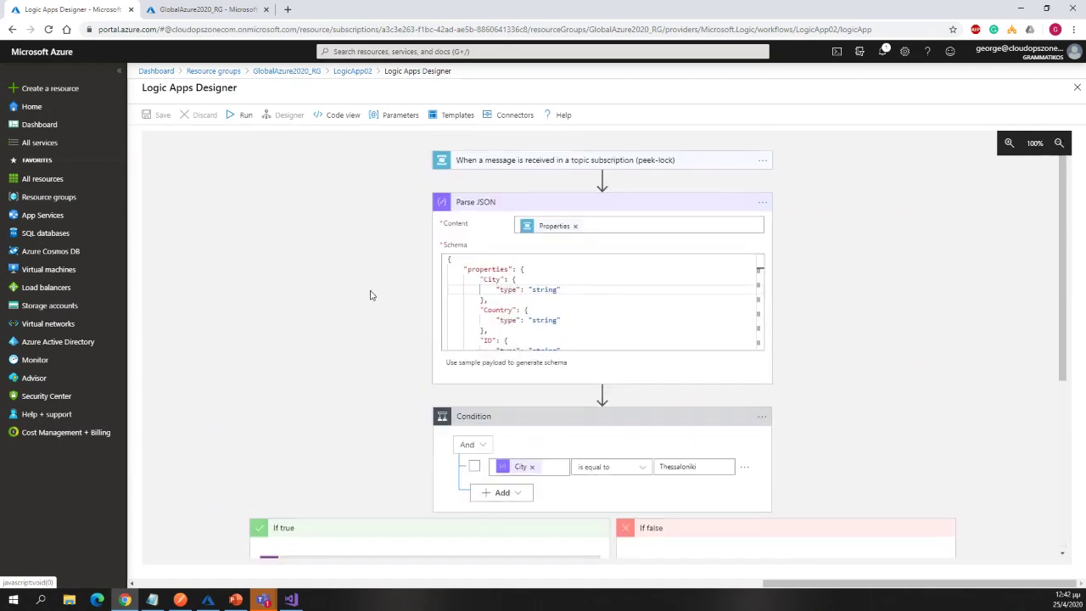
# Step: Return to GlobalAzure2020_RG, open LogicApp03 in the designer, and examine its Condition and Insert or Replace Entity action
pyautogui.click(342, 73)
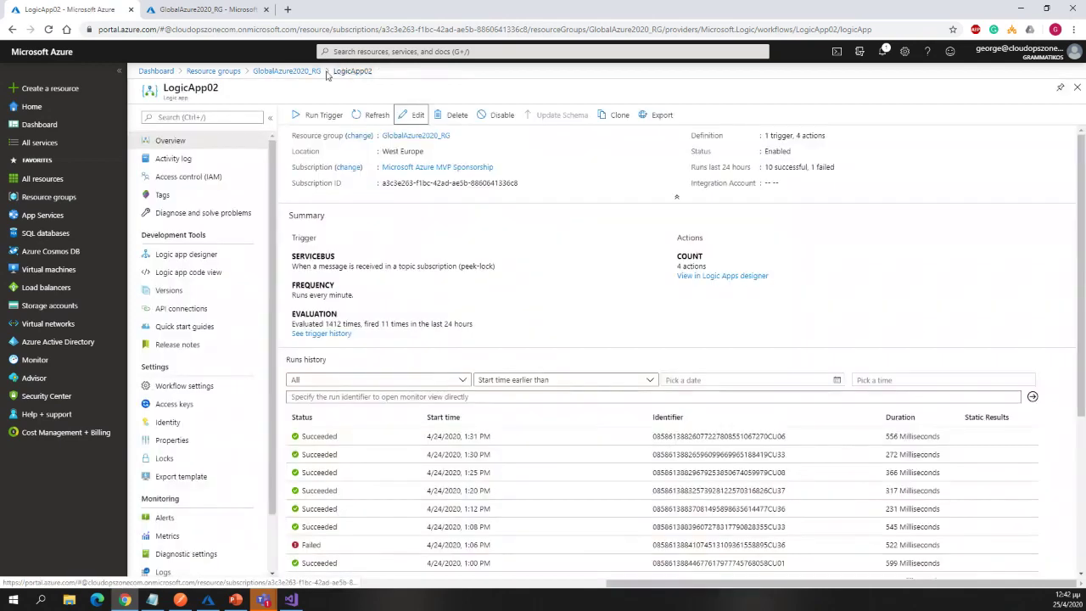
pyautogui.click(287, 71)
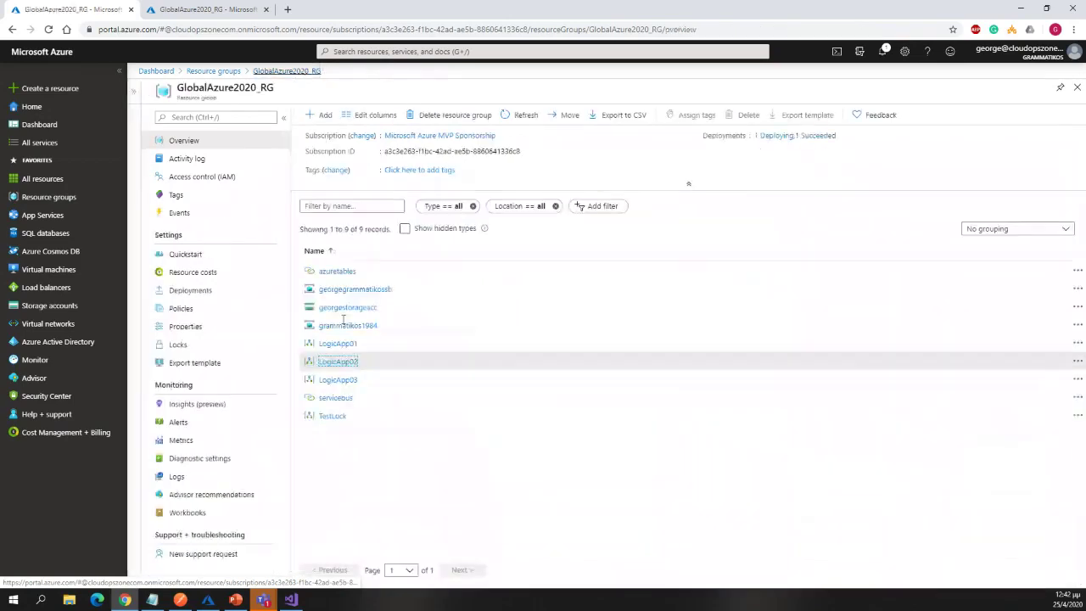
pyautogui.click(369, 383)
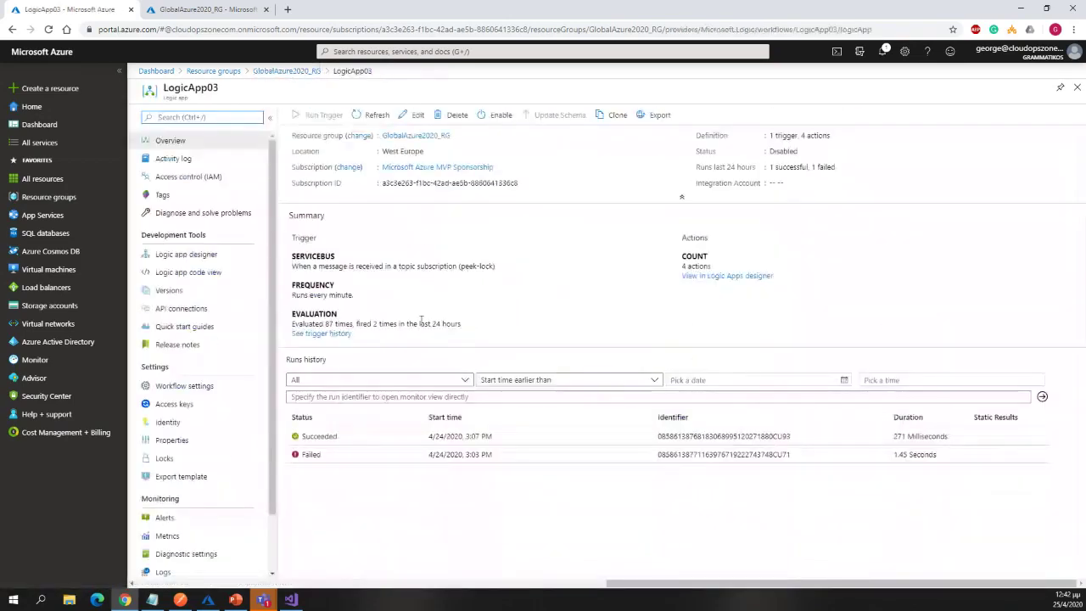
pyautogui.click(549, 213)
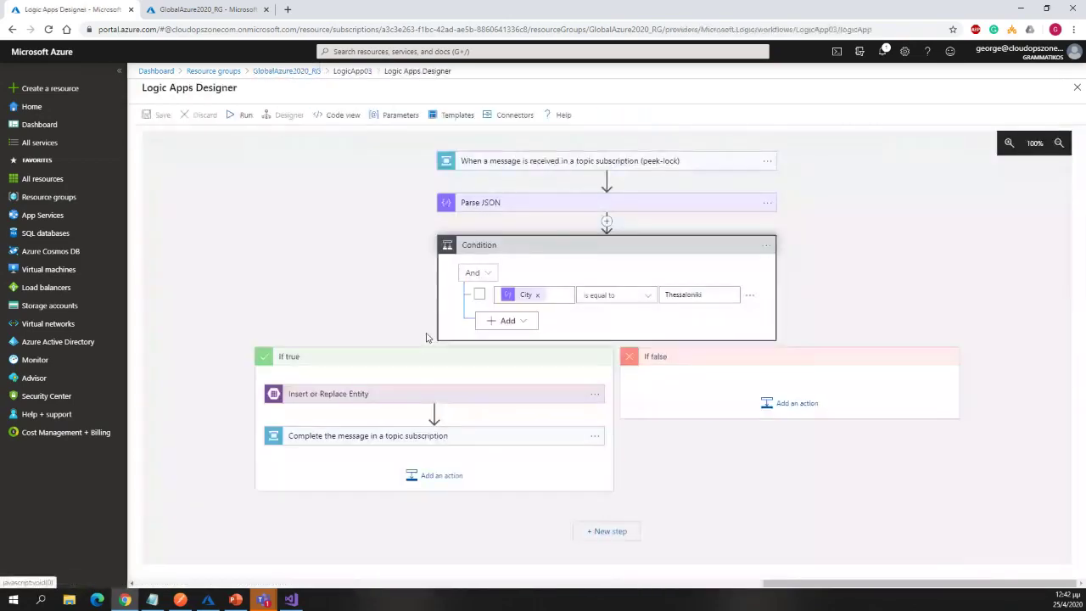
pyautogui.click(366, 396)
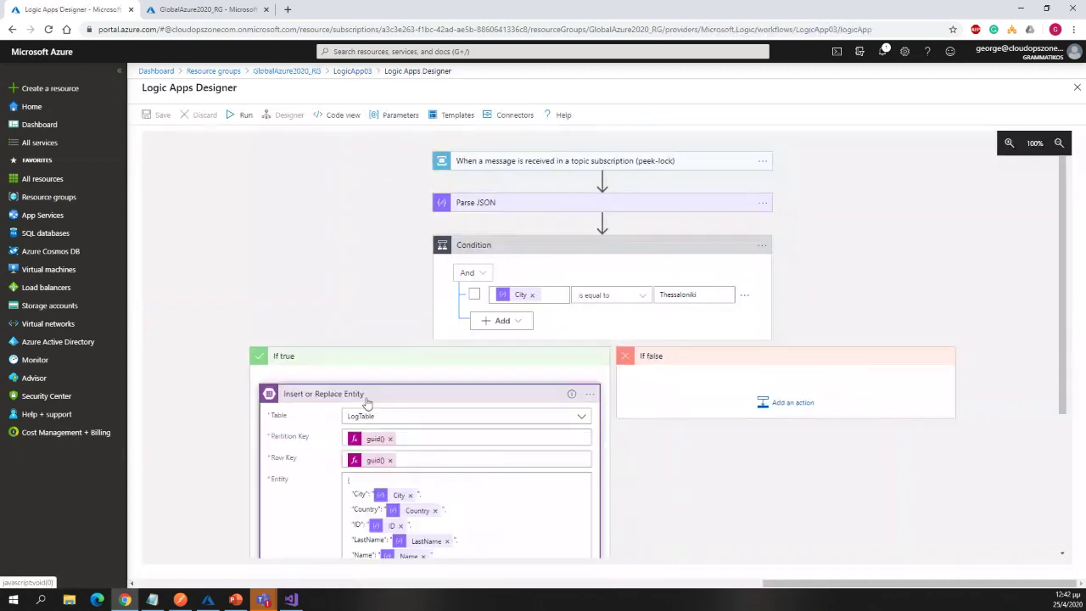
pyautogui.click(297, 393)
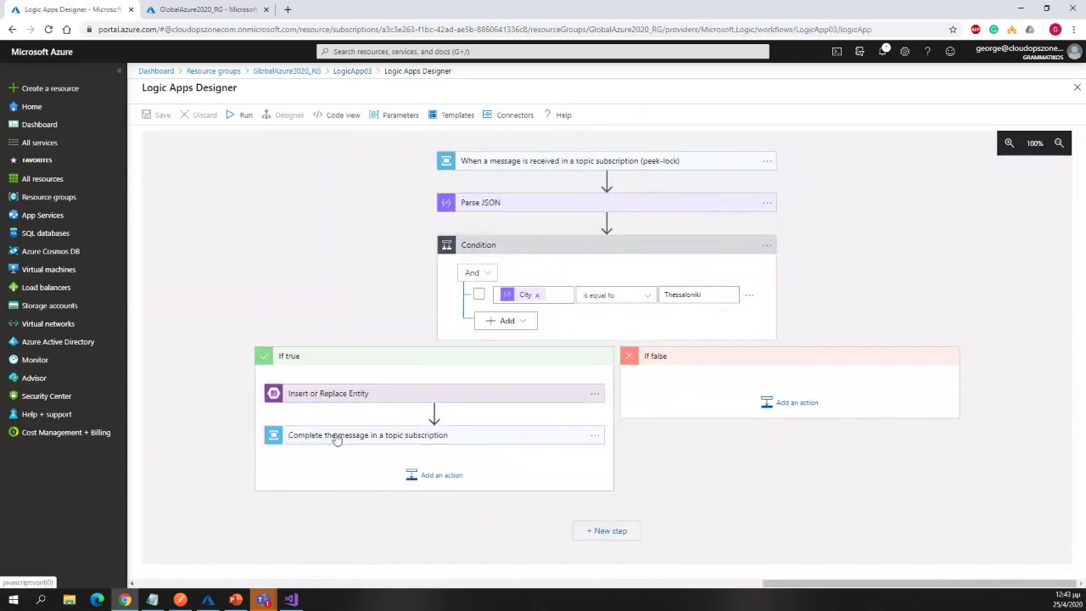
# Step: Compare the subscription in LogicApp03's Complete the message in a topic subscription action with the city value in its Condition
pyautogui.click(332, 437)
pyautogui.scroll(-2, 238, 334)
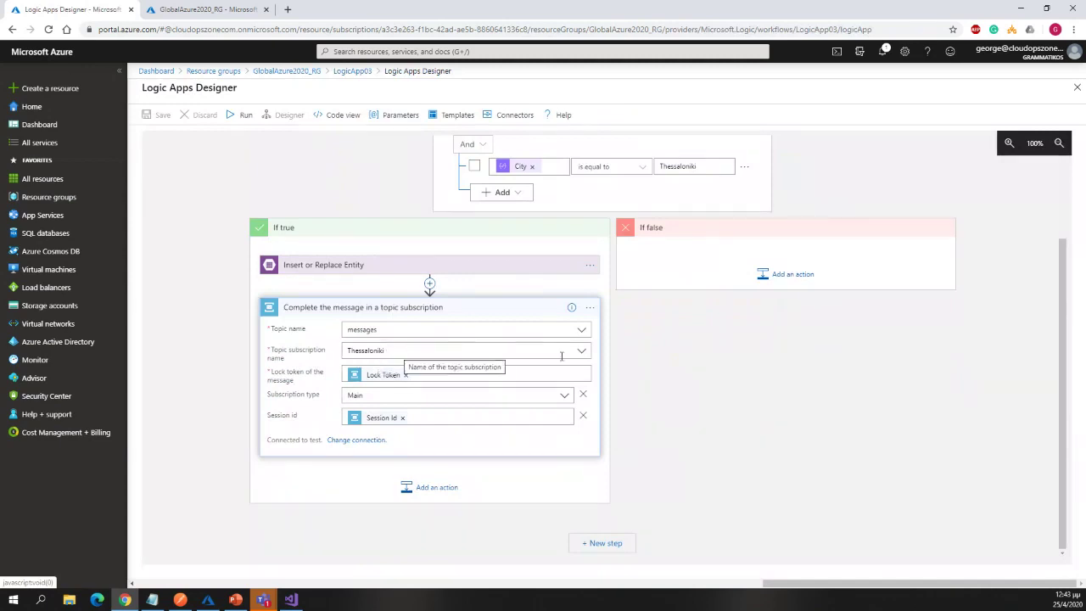
pyautogui.scroll(1, 668, 343)
pyautogui.scroll(1, 668, 343)
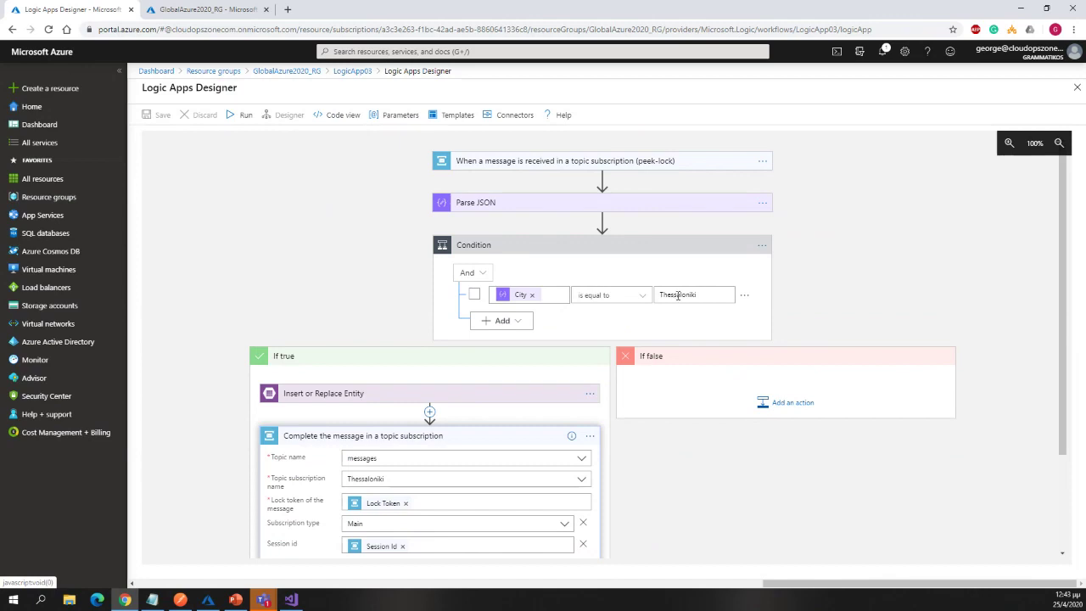
pyautogui.doubleClick(677, 294)
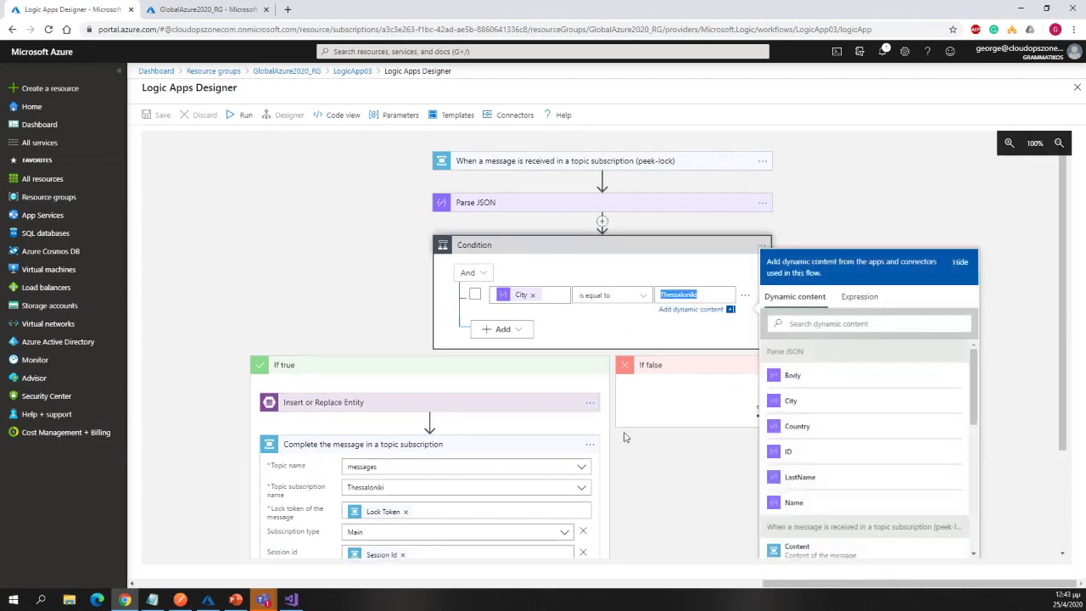
# Step: Open LogicApp03's run from 4/24/2020, 3:03 PM, and inspect its Complete the message in a topic subscription action
pyautogui.click(358, 71)
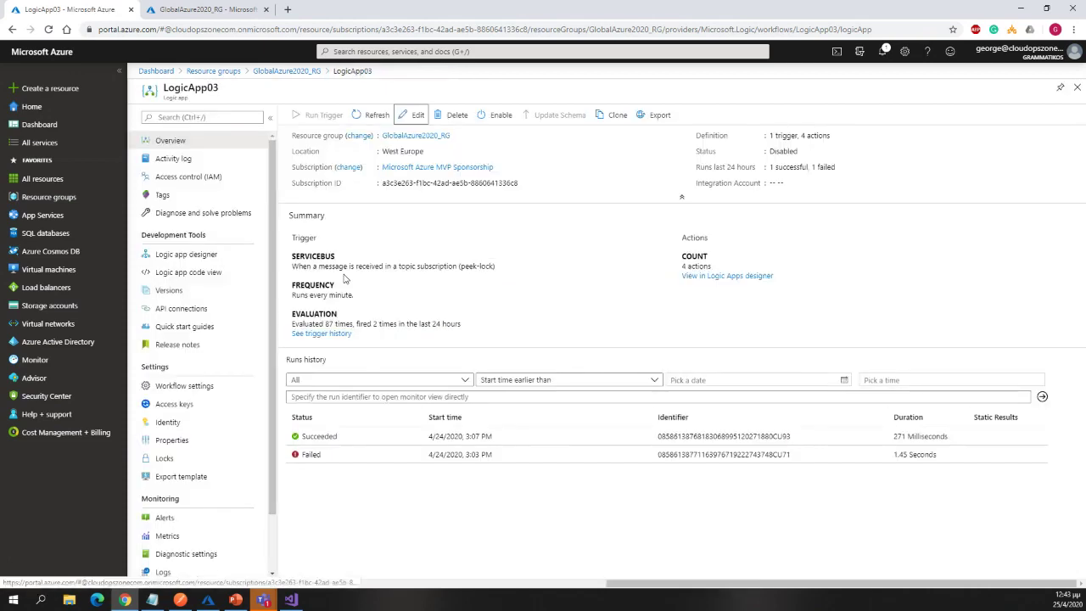
pyautogui.click(322, 408)
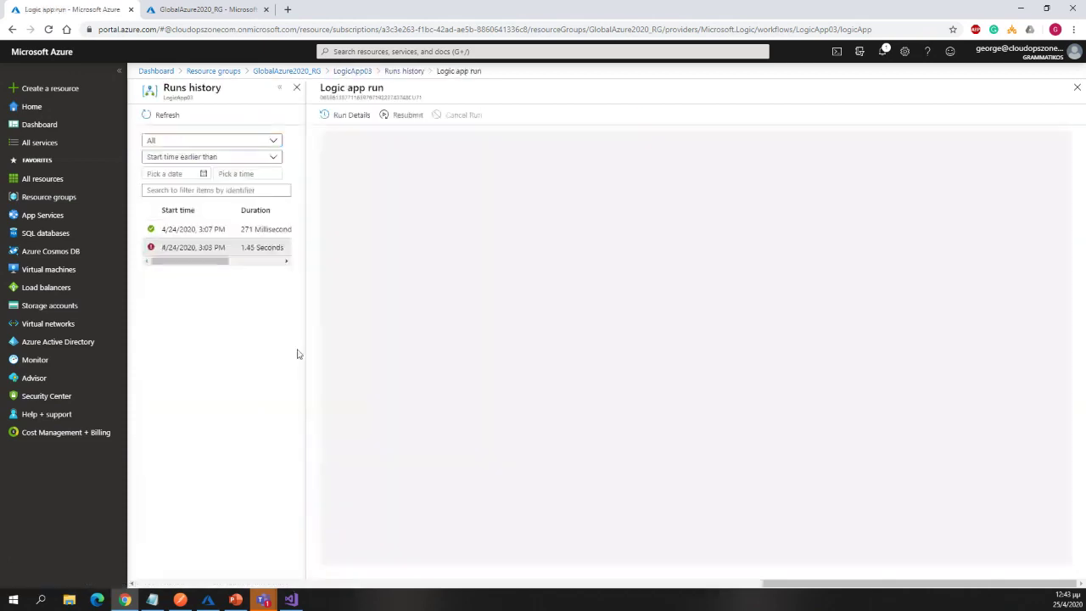
pyautogui.click(513, 354)
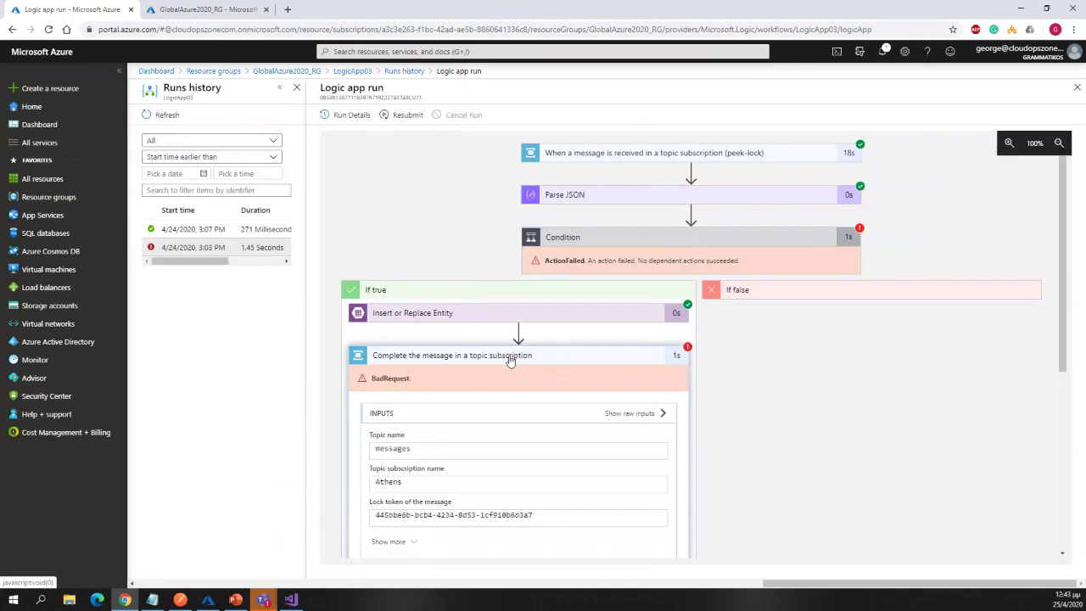
# Step: Return to LogicApp03's overview, switch to Postman, set the ID in the request body to 0004 and send the POST request
pyautogui.click(496, 355)
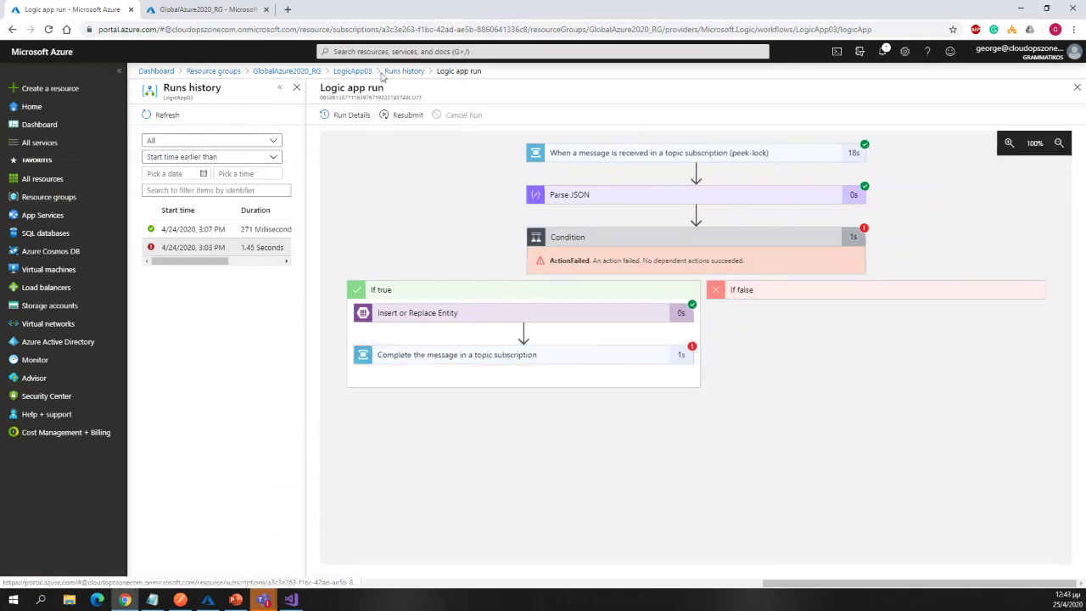
pyautogui.click(360, 72)
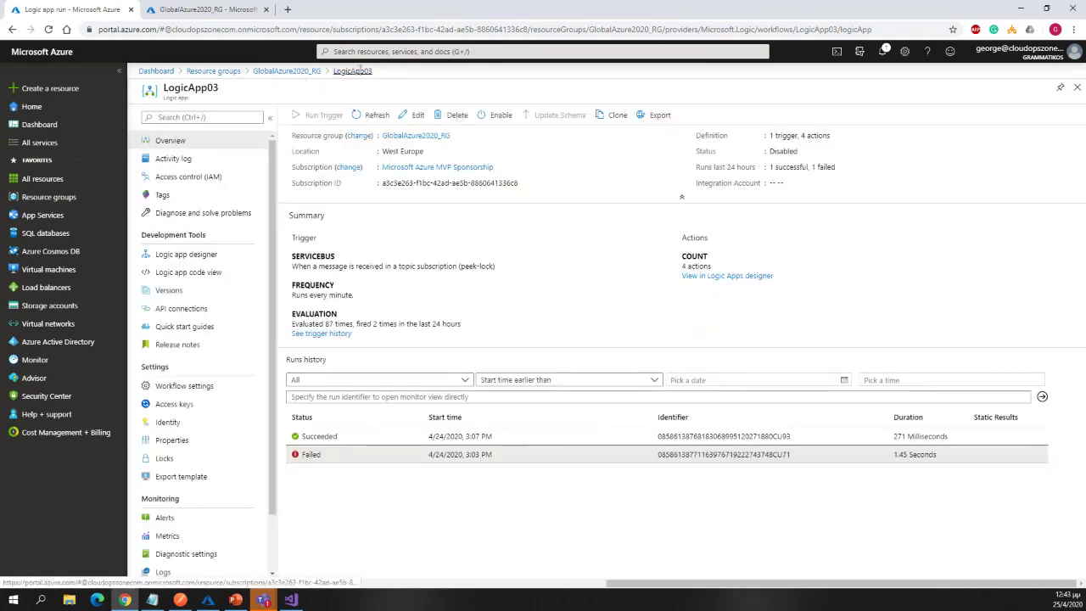
pyautogui.hotkey('alt', 'Tab')
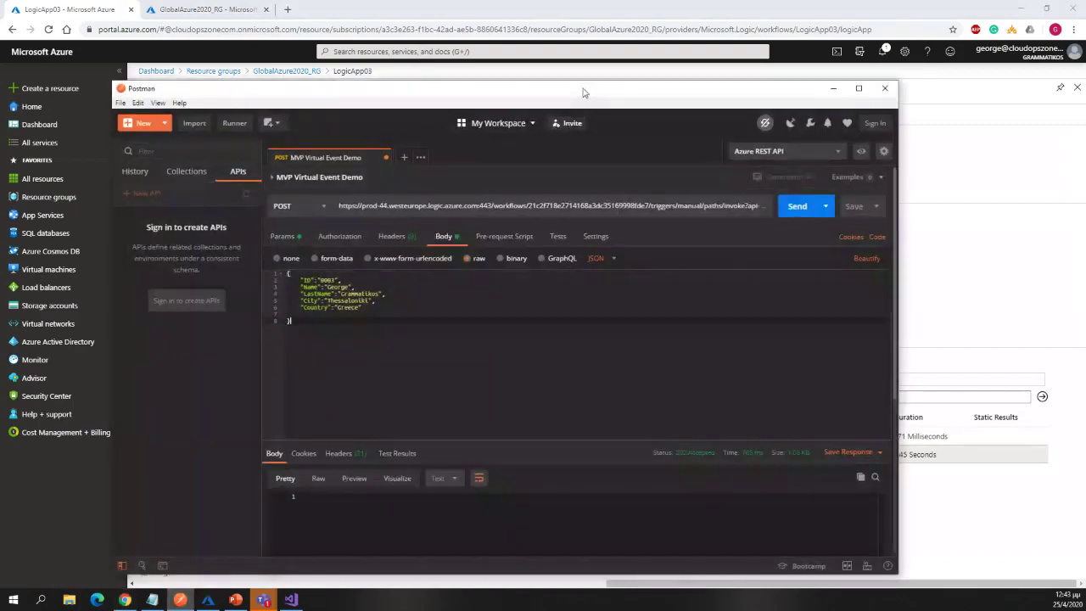
pyautogui.moveTo(584, 92); pyautogui.dragTo(584, 68)
pyautogui.click(356, 295)
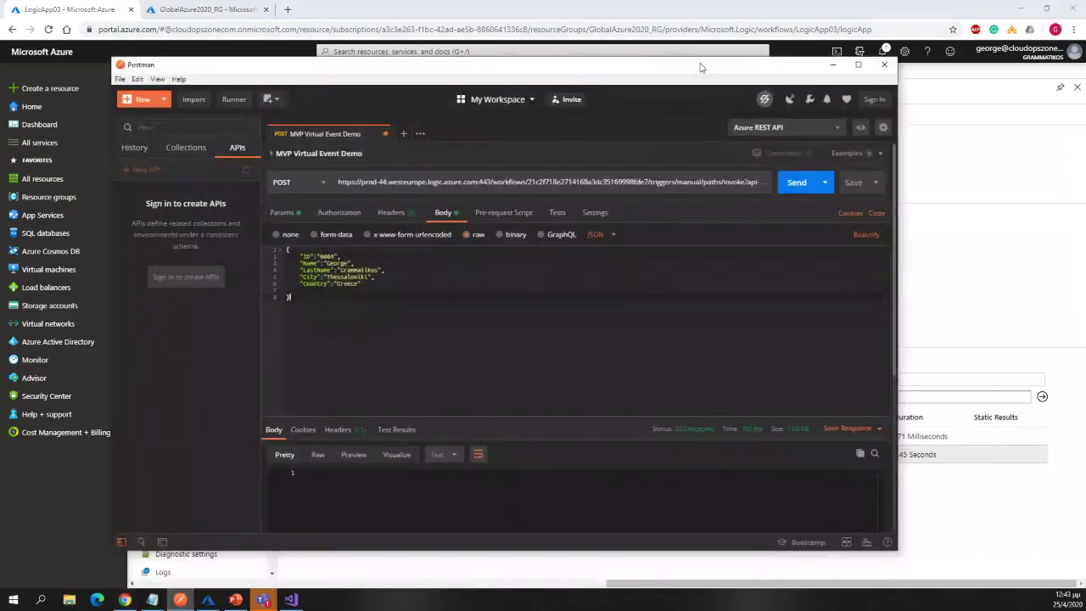
pyautogui.moveTo(701, 67); pyautogui.dragTo(1, 90)
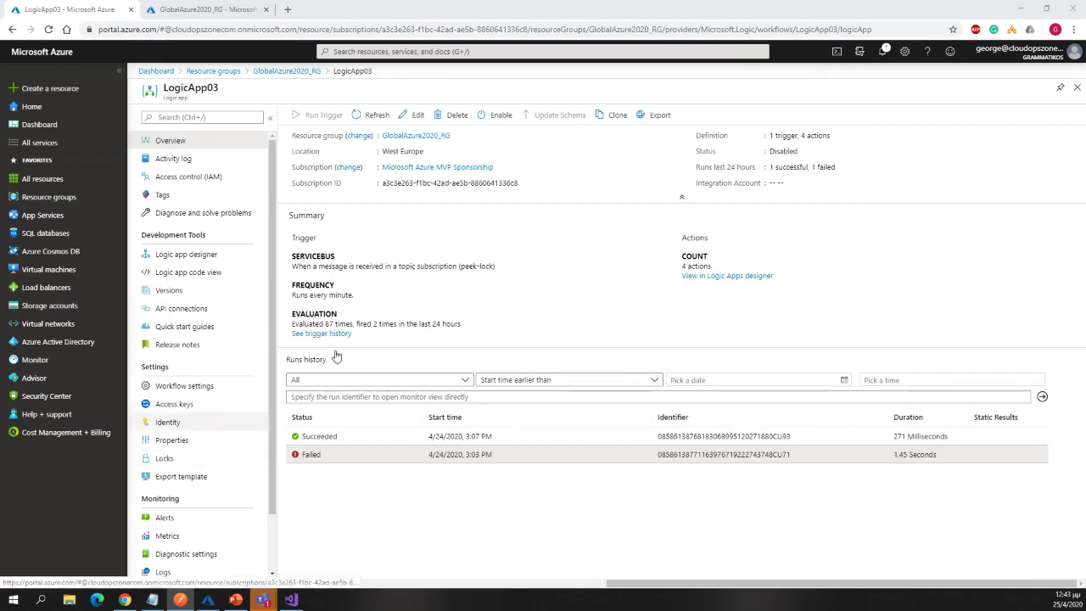
# Step: Open LogicApp01's run from 4/25/2020, 12:43 PM, and inspect its HTTP request trigger and the message properties in Send message
pyautogui.click(287, 72)
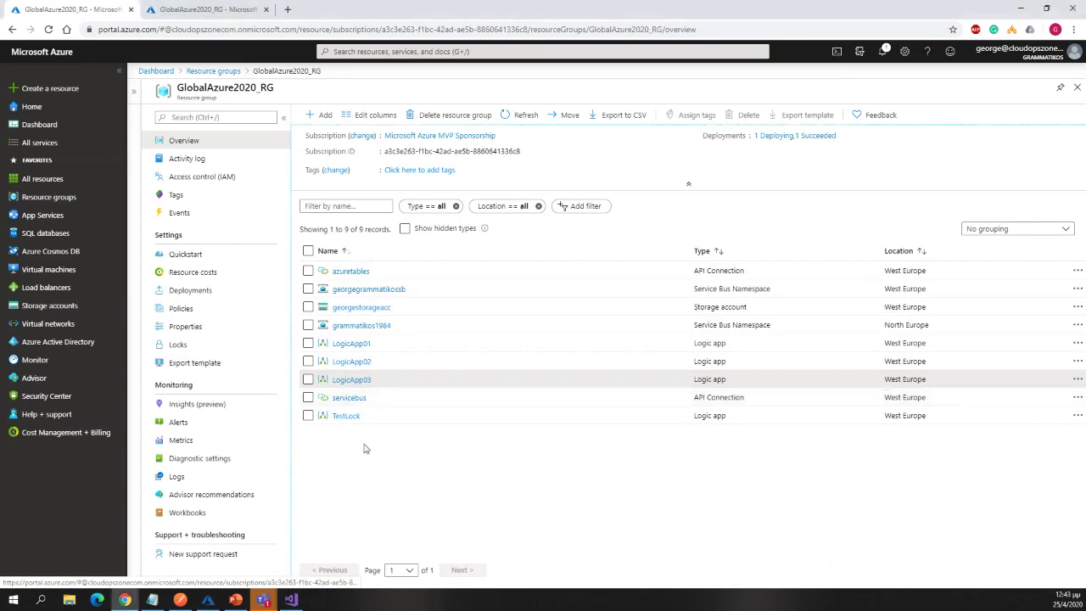
pyautogui.click(353, 345)
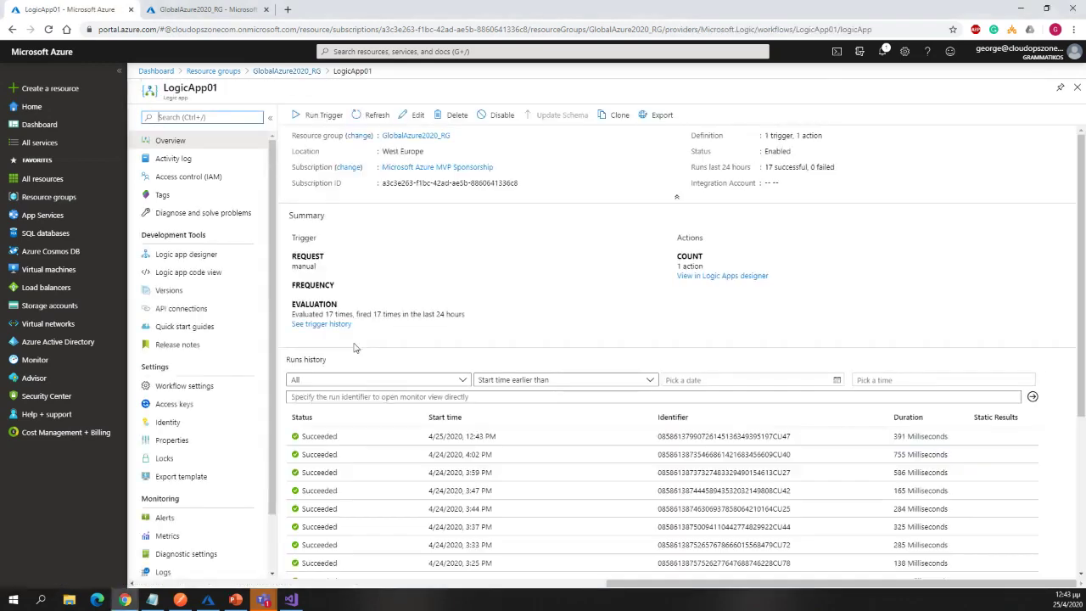
pyautogui.click(380, 439)
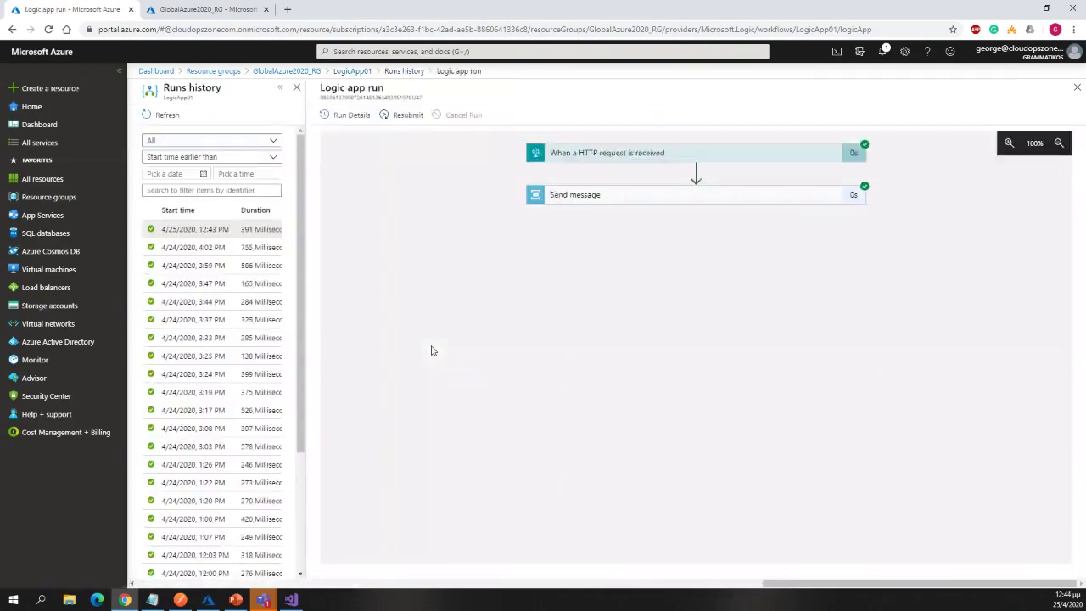
pyautogui.click(633, 154)
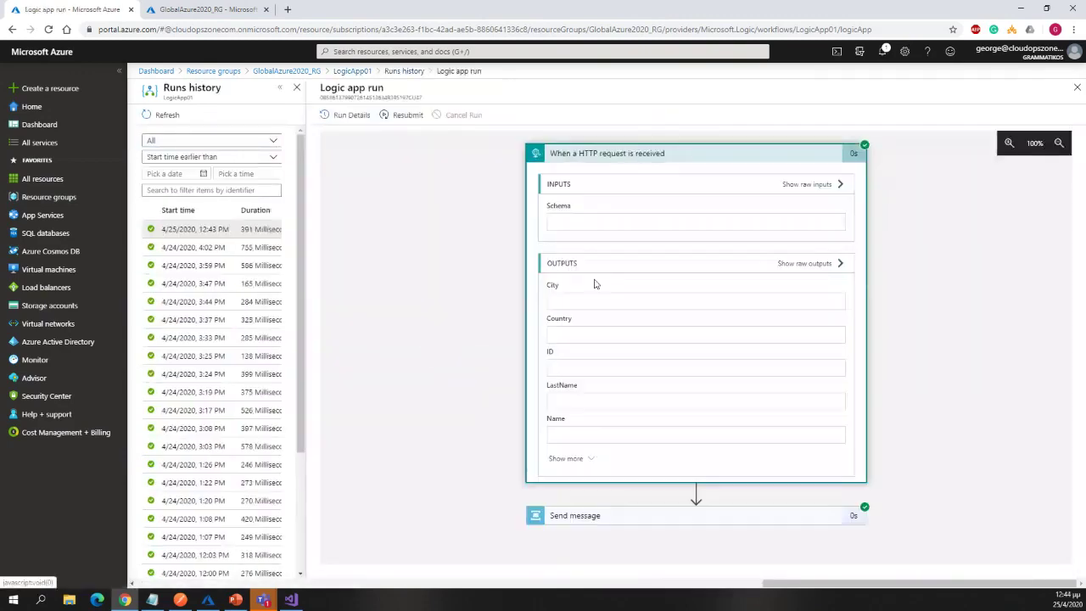
pyautogui.click(632, 154)
pyautogui.click(640, 200)
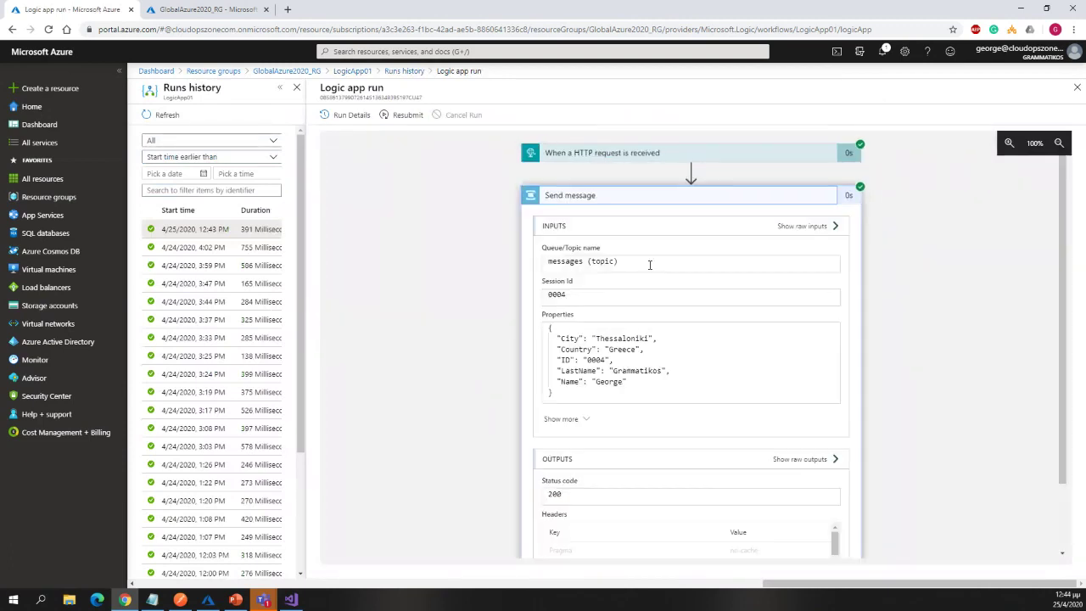
pyautogui.scroll(-1, 650, 265)
pyautogui.moveTo(554, 337); pyautogui.dragTo(551, 270)
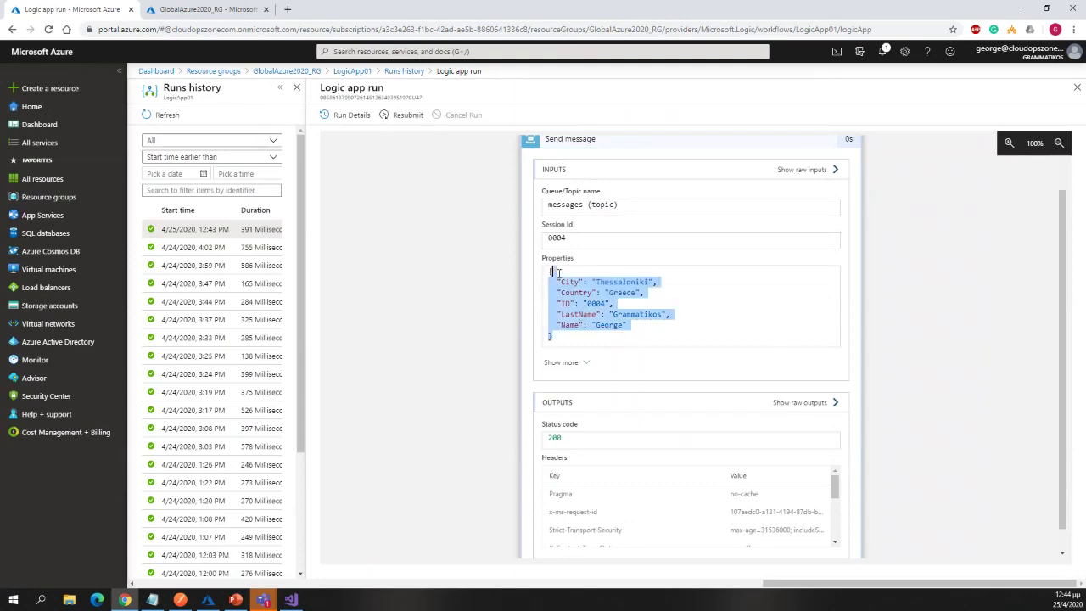
# Step: Return to GlobalAzure2020_RG and check the runs history of LogicApp02
pyautogui.click(363, 73)
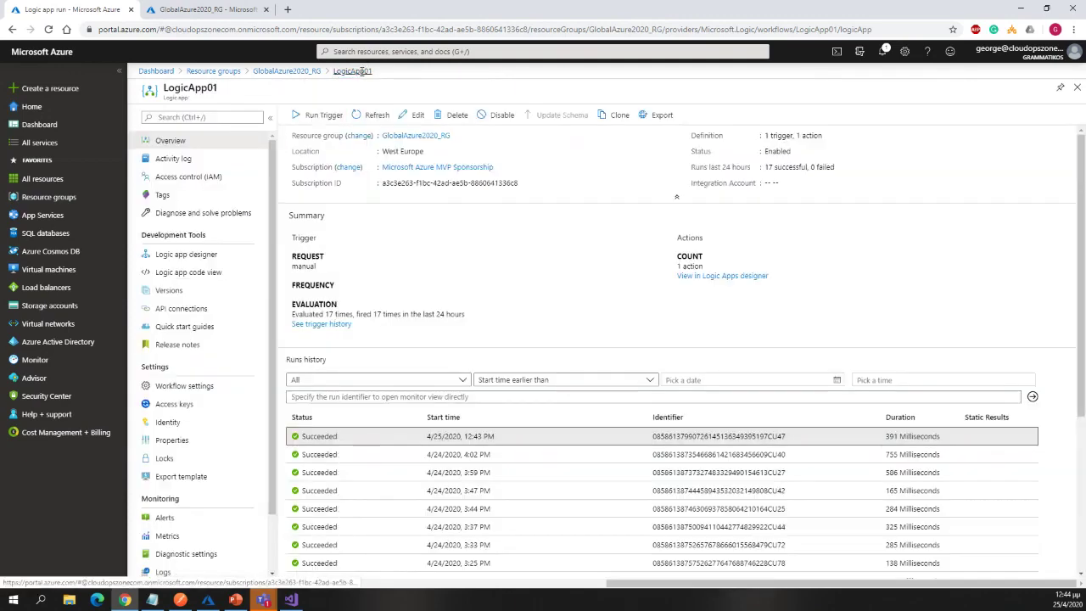
pyautogui.click(305, 73)
pyautogui.click(352, 362)
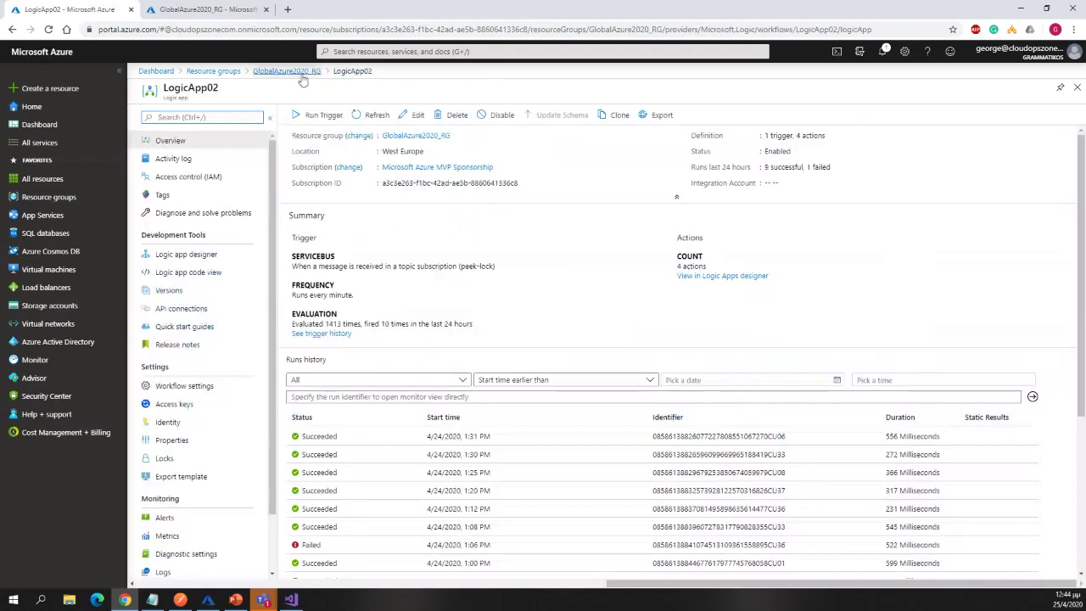
# Step: Open LogicApp03 from GlobalAzure2020_RG, enable it and run its trigger
pyautogui.click(301, 74)
pyautogui.click(349, 379)
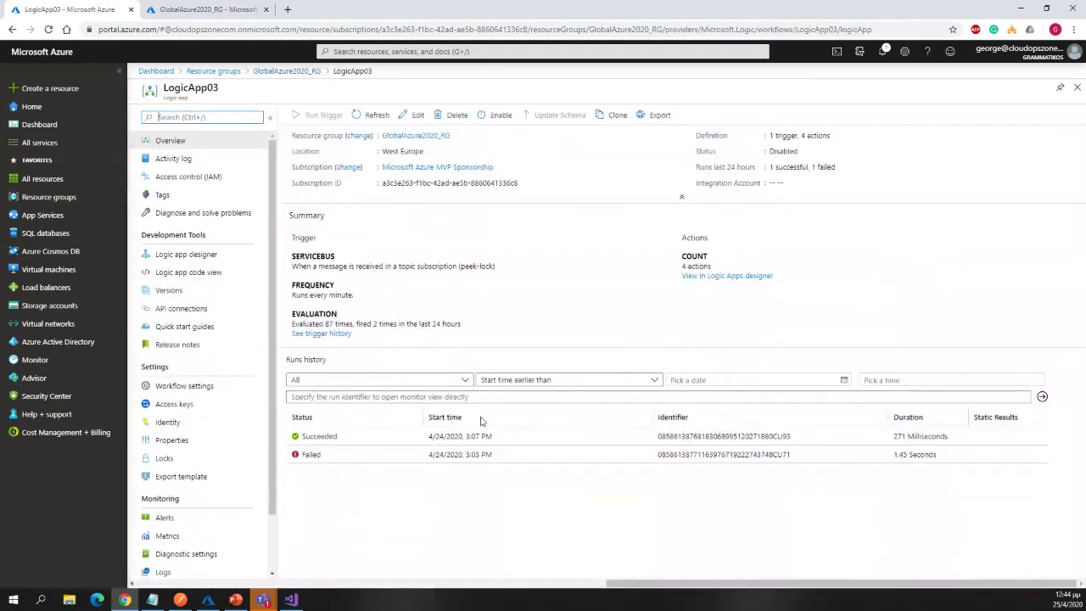
pyautogui.click(371, 115)
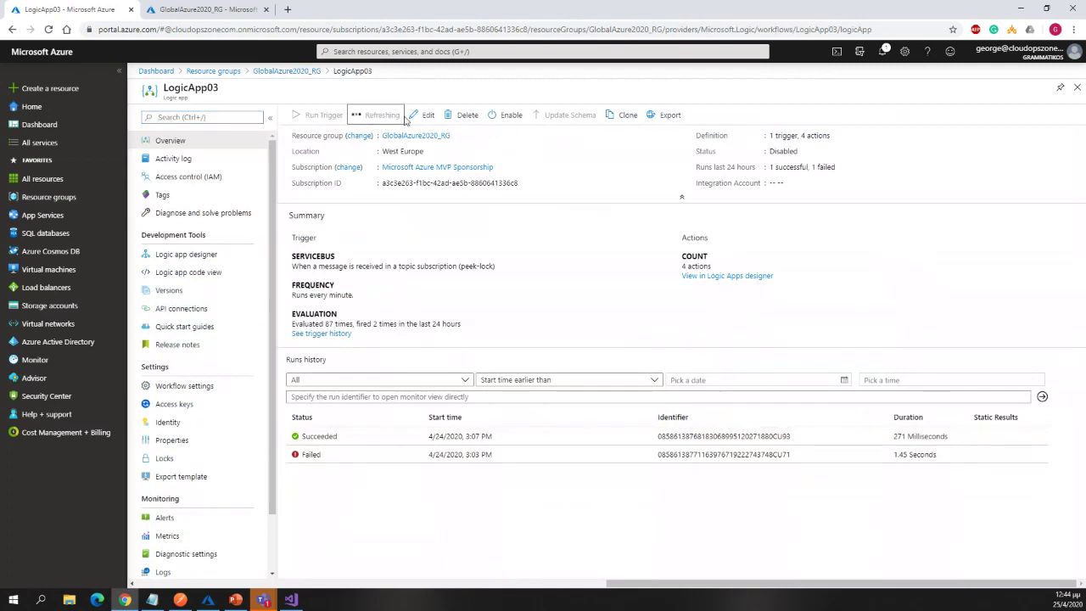
pyautogui.click(506, 117)
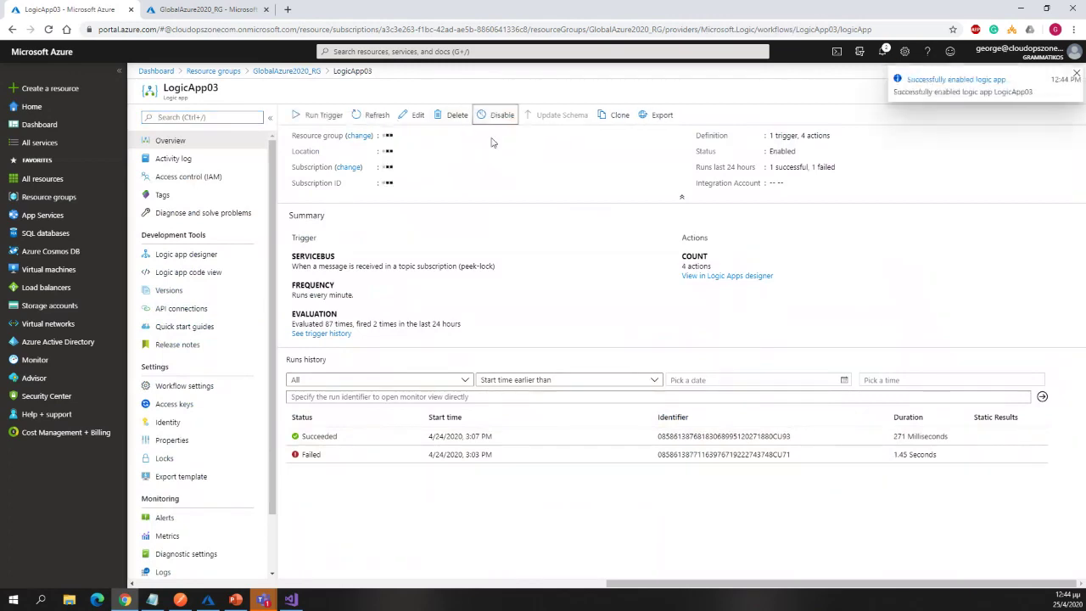
pyautogui.click(367, 116)
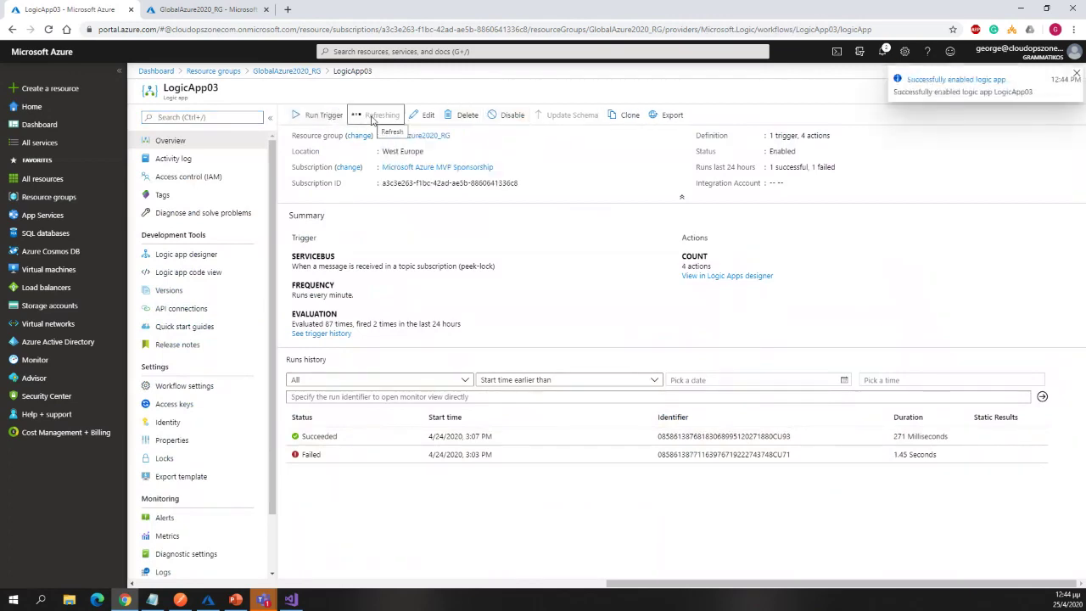
pyautogui.click(322, 119)
pyautogui.click(325, 143)
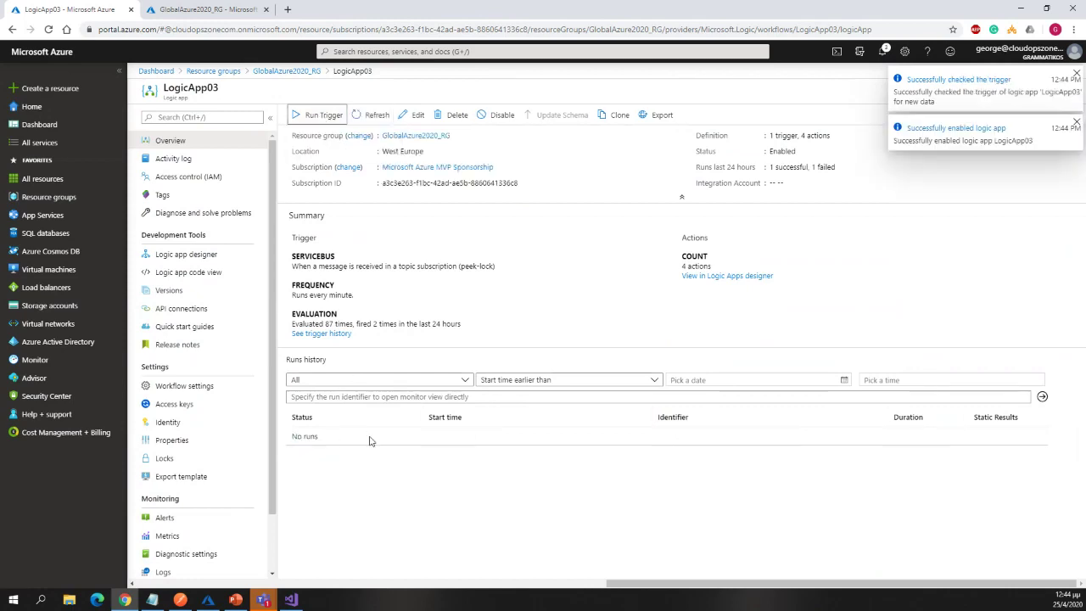
# Step: Switch to Service Bus Explorer, refresh the messages topic's subscriptions and open the Thessaloniki subscription's details
pyautogui.click(213, 602)
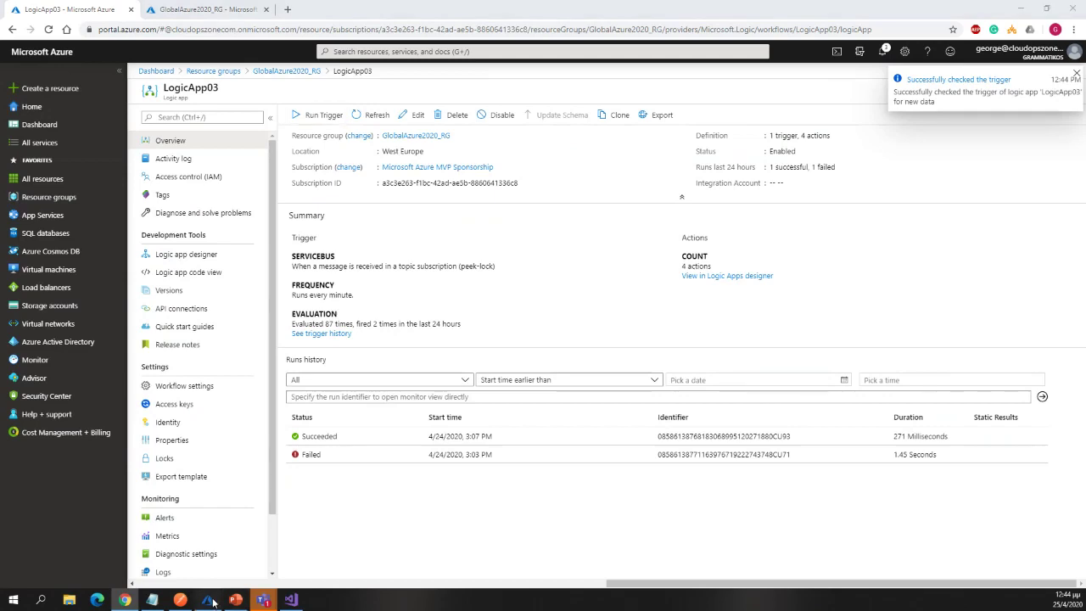
pyautogui.click(212, 602)
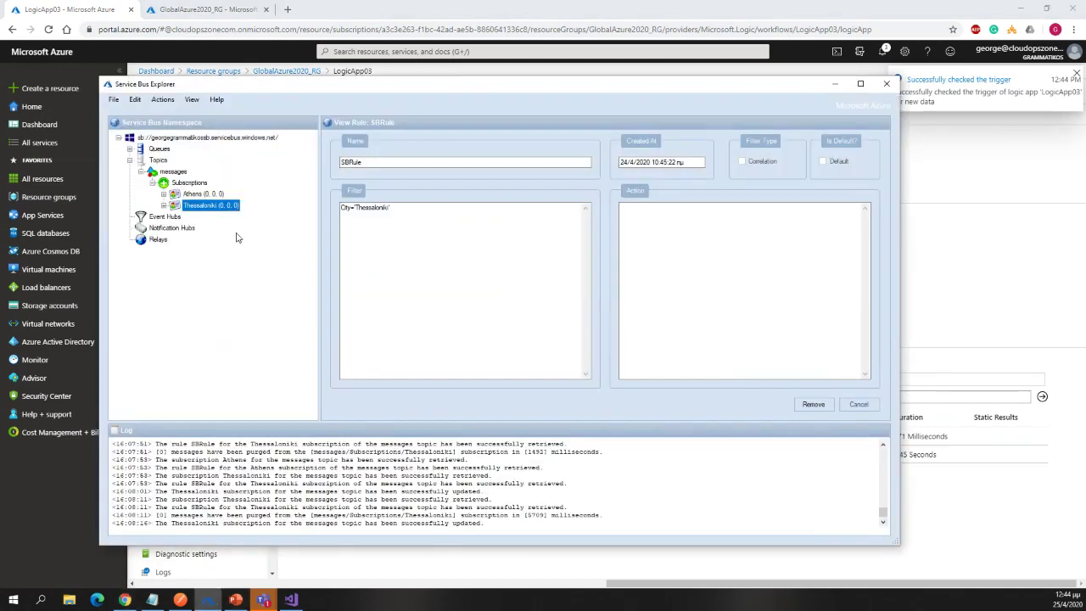
pyautogui.click(191, 182)
pyautogui.rightClick(199, 183)
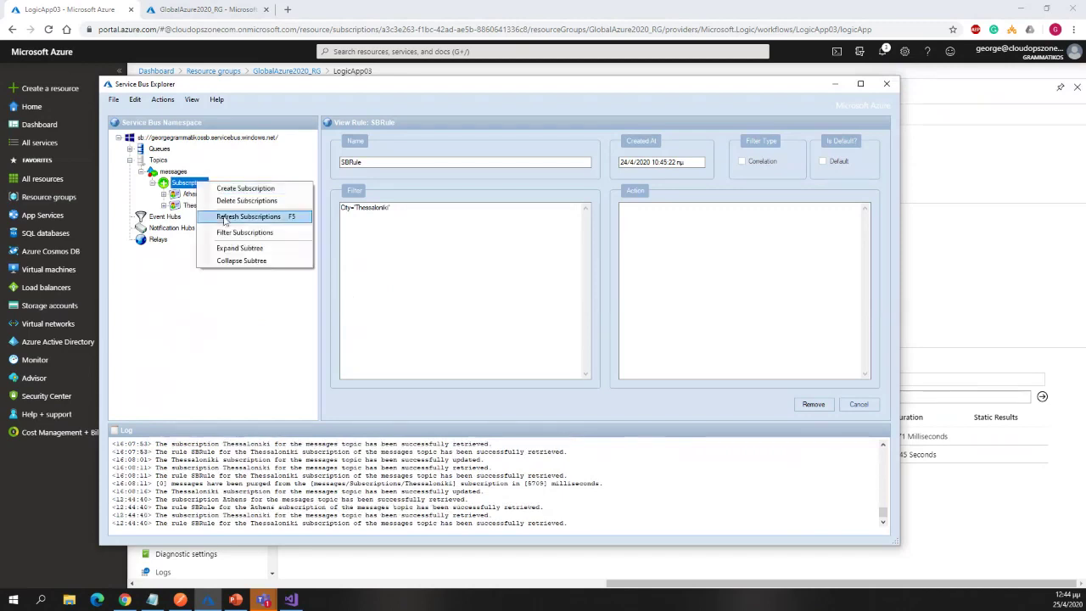
pyautogui.click(225, 218)
pyautogui.moveTo(340, 84); pyautogui.dragTo(419, 92)
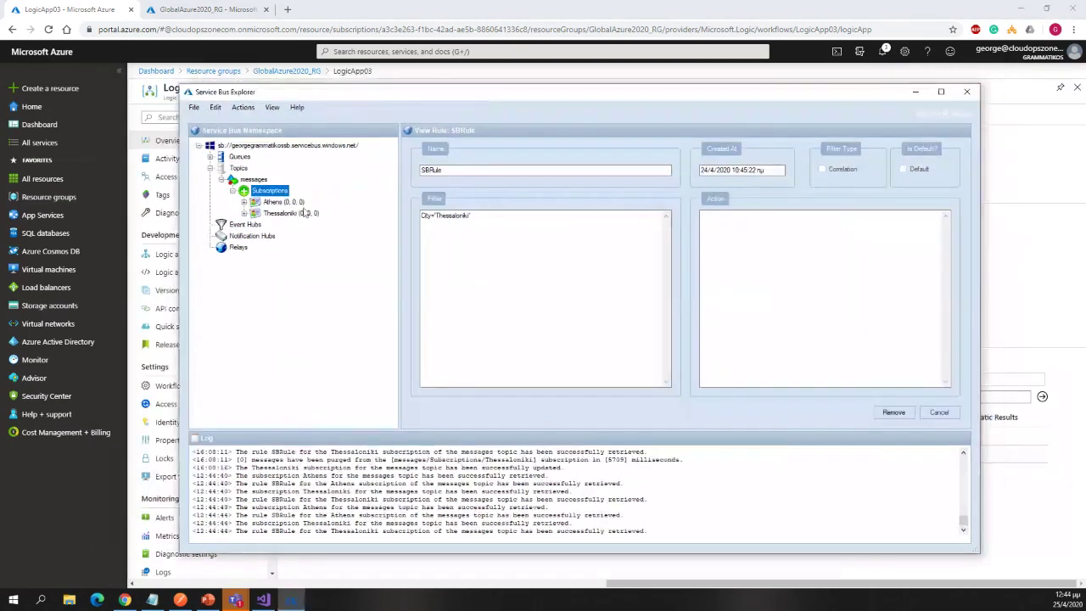
pyautogui.click(249, 215)
pyautogui.doubleClick(250, 216)
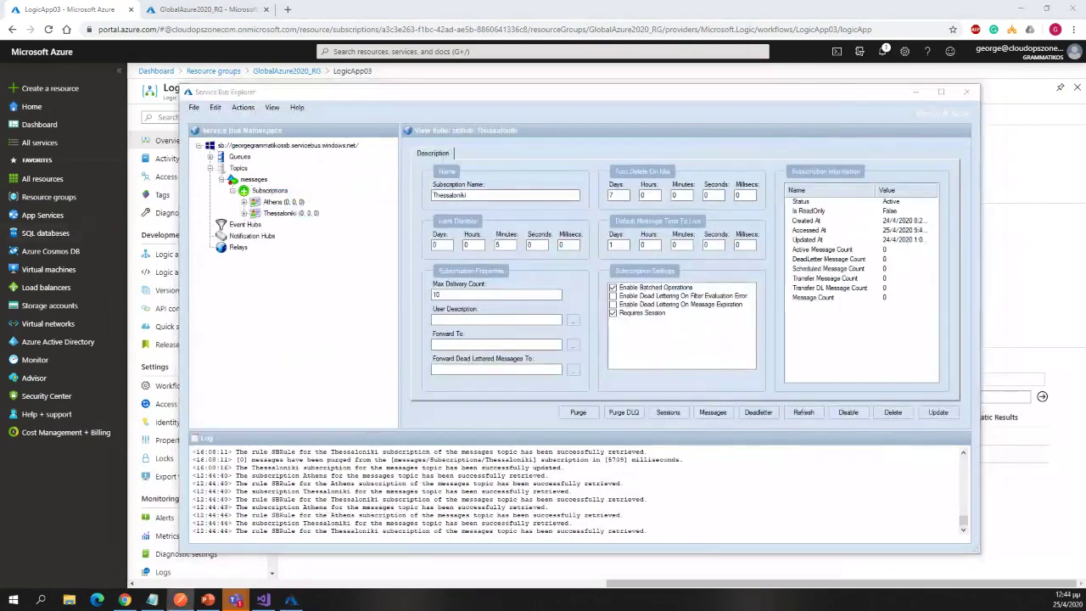
# Step: Refresh the topic's subscriptions again and check the message counts of the Thessaloniki subscription
pyautogui.click(558, 95)
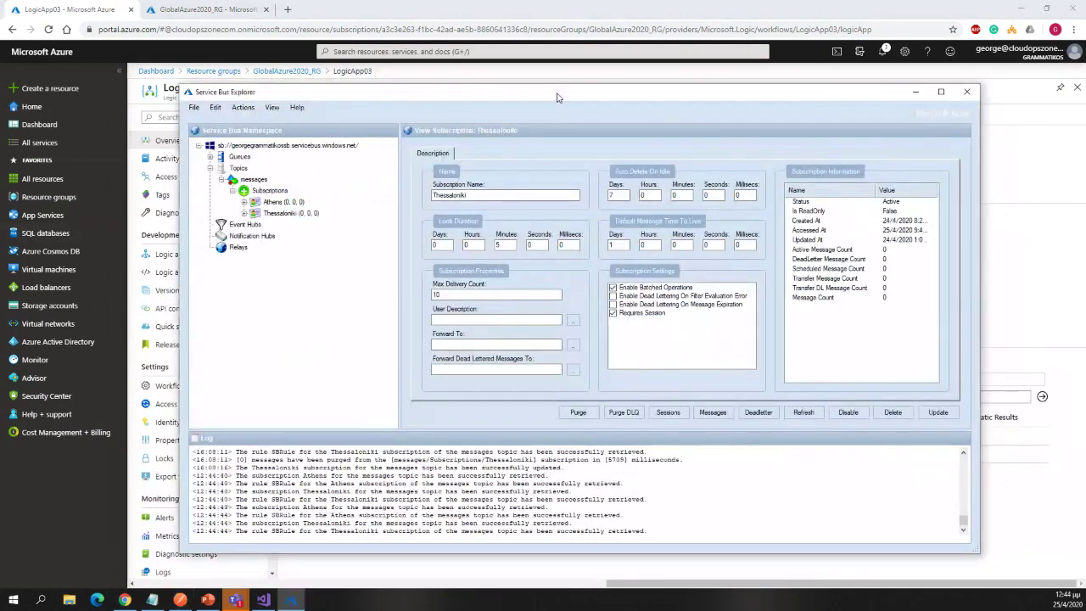
pyautogui.rightClick(269, 191)
pyautogui.click(309, 230)
pyautogui.doubleClick(290, 214)
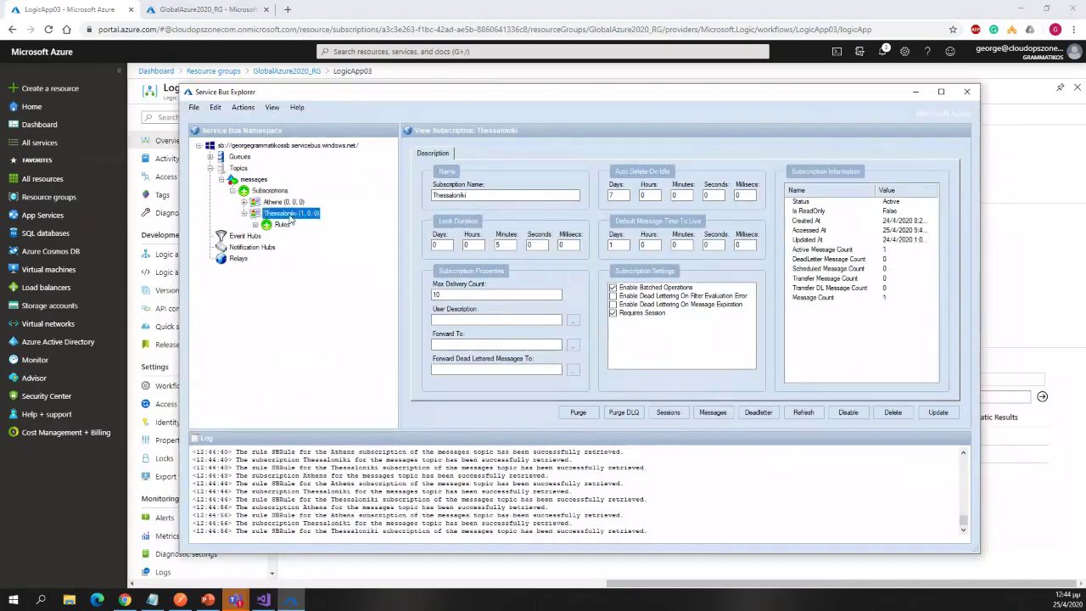
# Step: Open SBRule under the Thessaloniki subscription's rules and examine its city filter expression
pyautogui.click(282, 225)
pyautogui.doubleClick(283, 226)
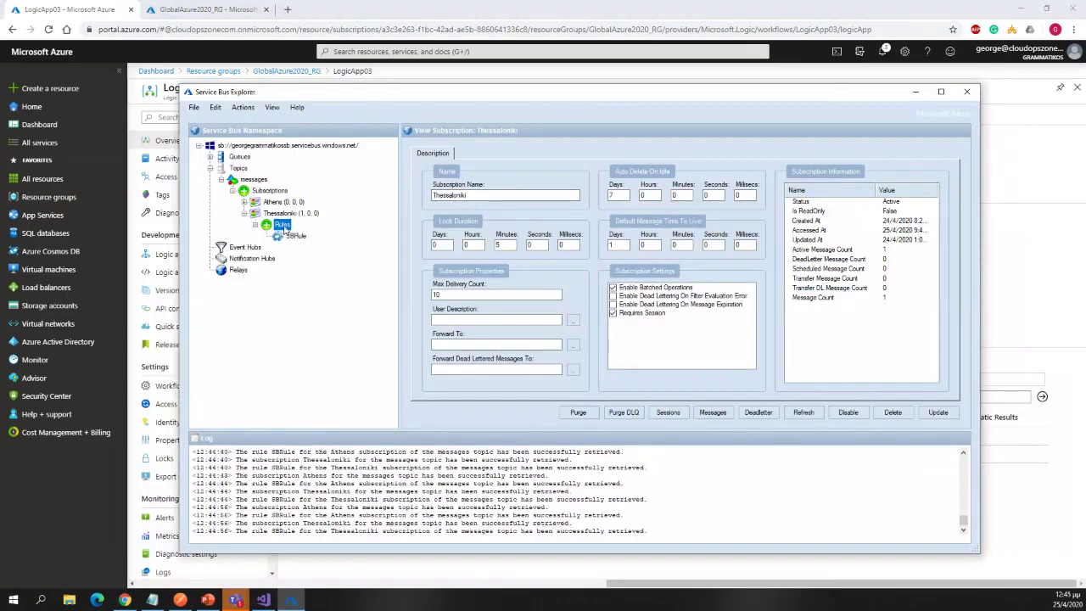
pyautogui.click(294, 237)
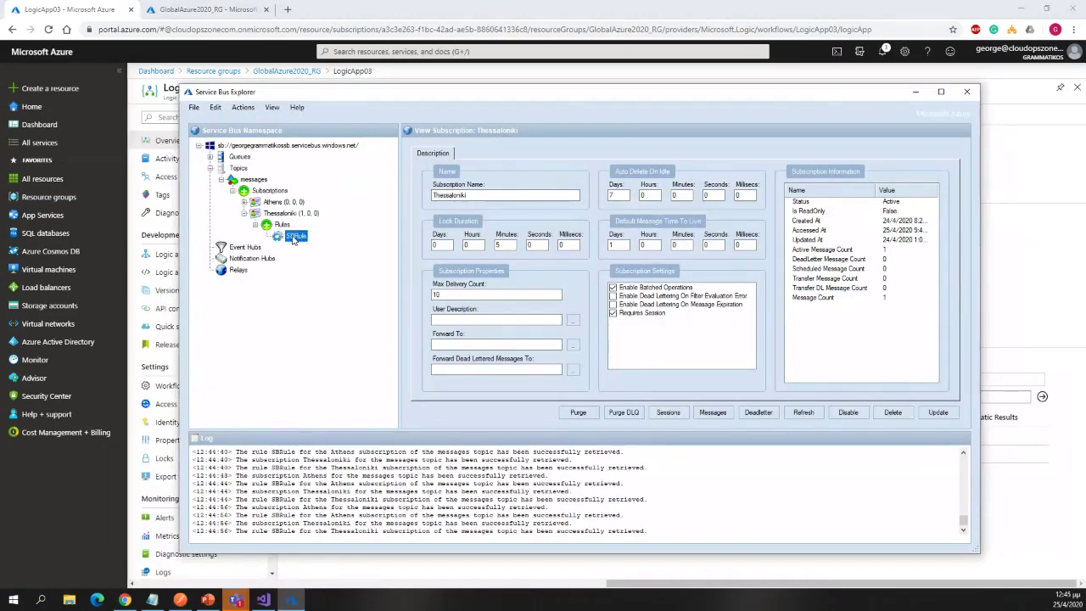
pyautogui.press('Tab')
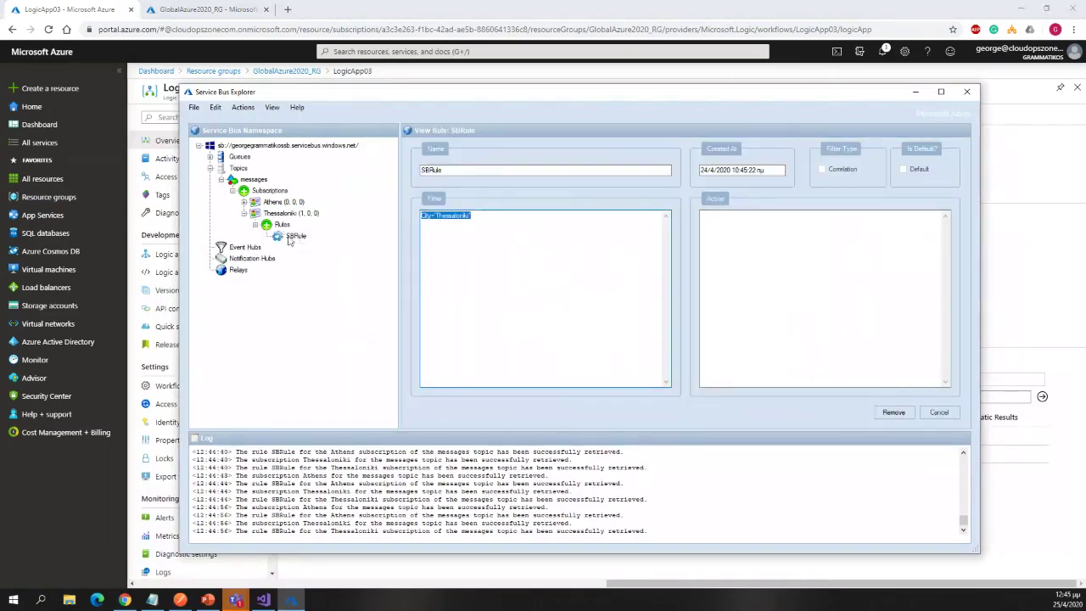
pyautogui.moveTo(482, 215); pyautogui.dragTo(413, 215)
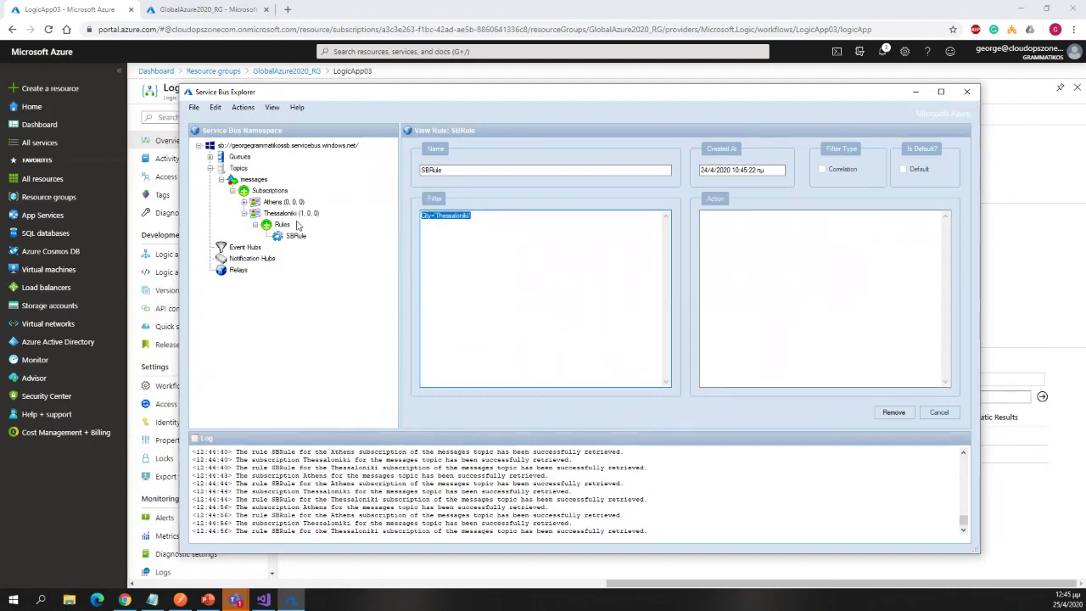
pyautogui.click(420, 226)
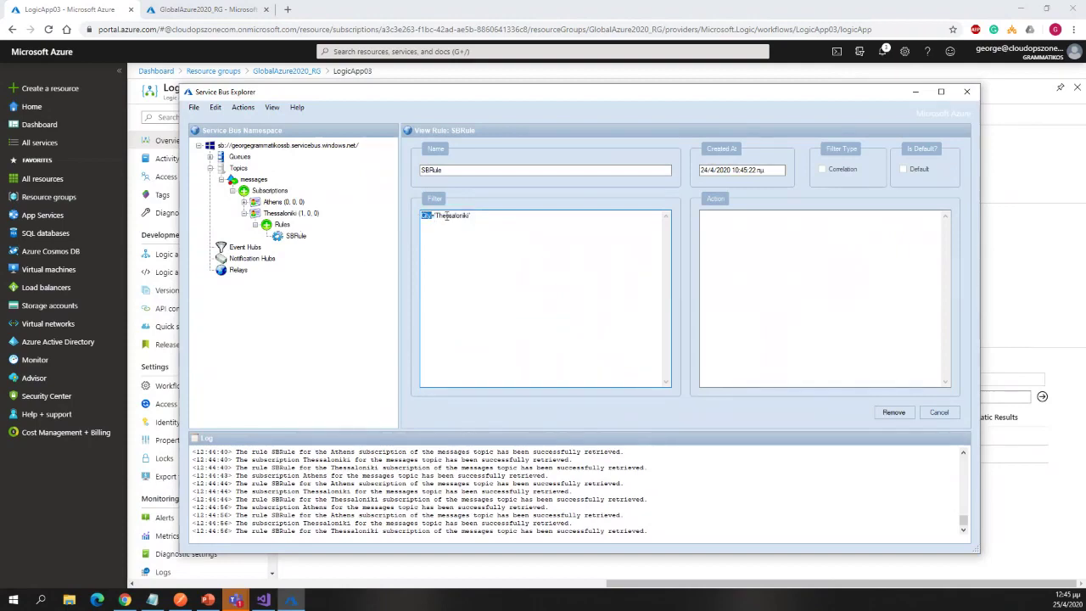
pyautogui.moveTo(421, 219); pyautogui.dragTo(446, 229)
pyautogui.click(446, 229)
# Step: Expand the Athens subscription's rules, open its SBRule and examine the city filter expression
pyautogui.click(285, 204)
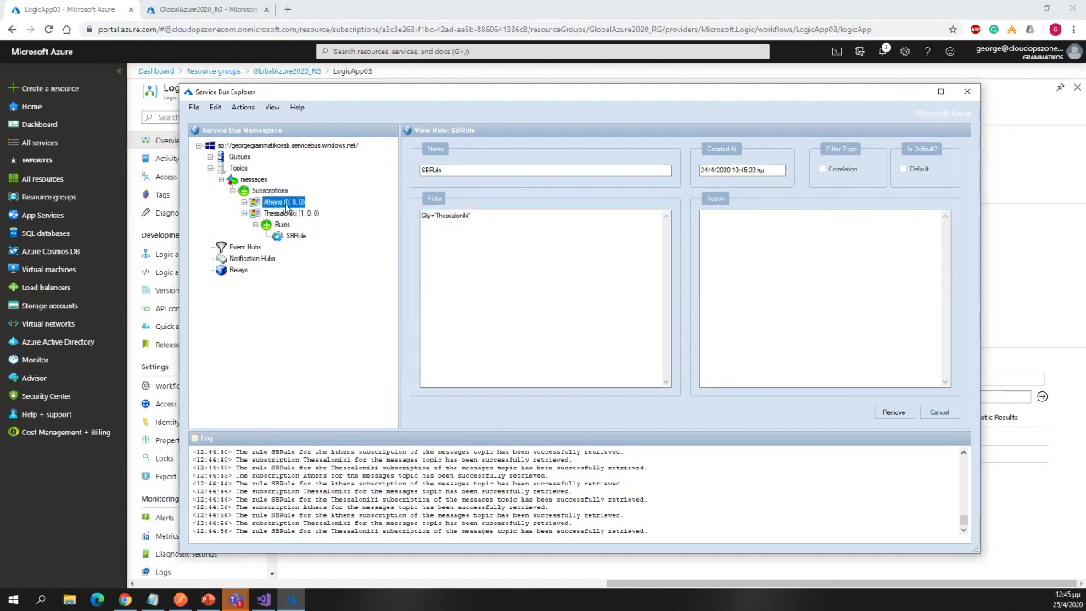
pyautogui.doubleClick(286, 205)
pyautogui.doubleClick(284, 214)
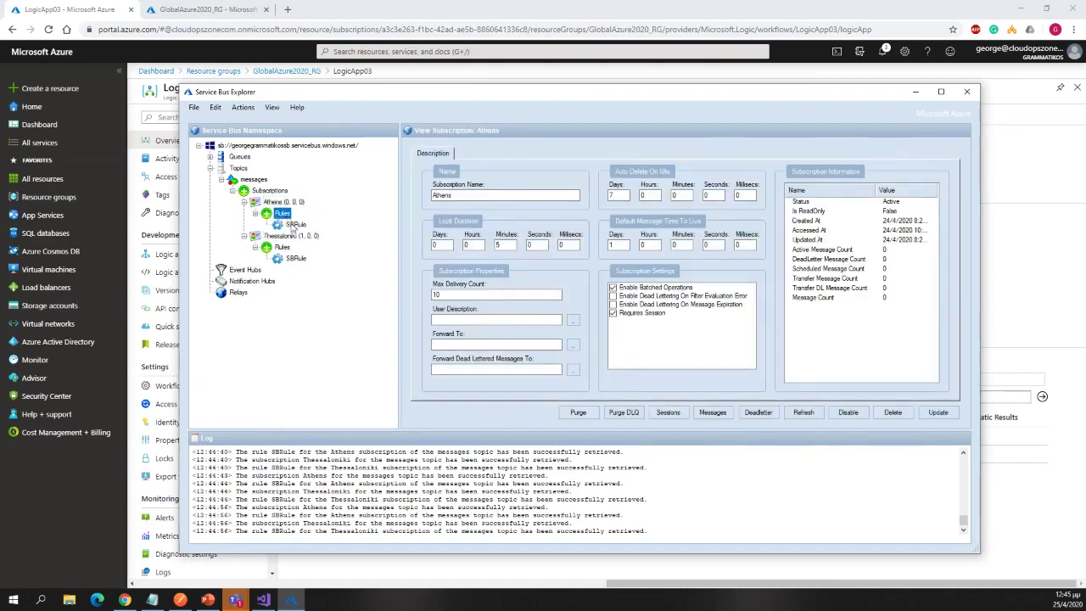
pyautogui.click(295, 224)
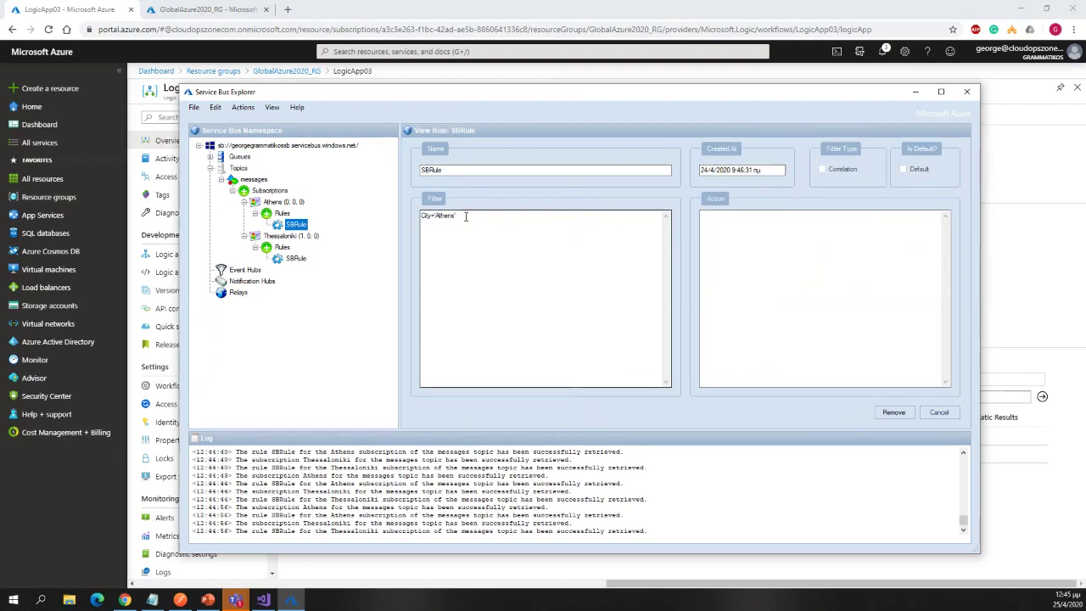
pyautogui.click(429, 242)
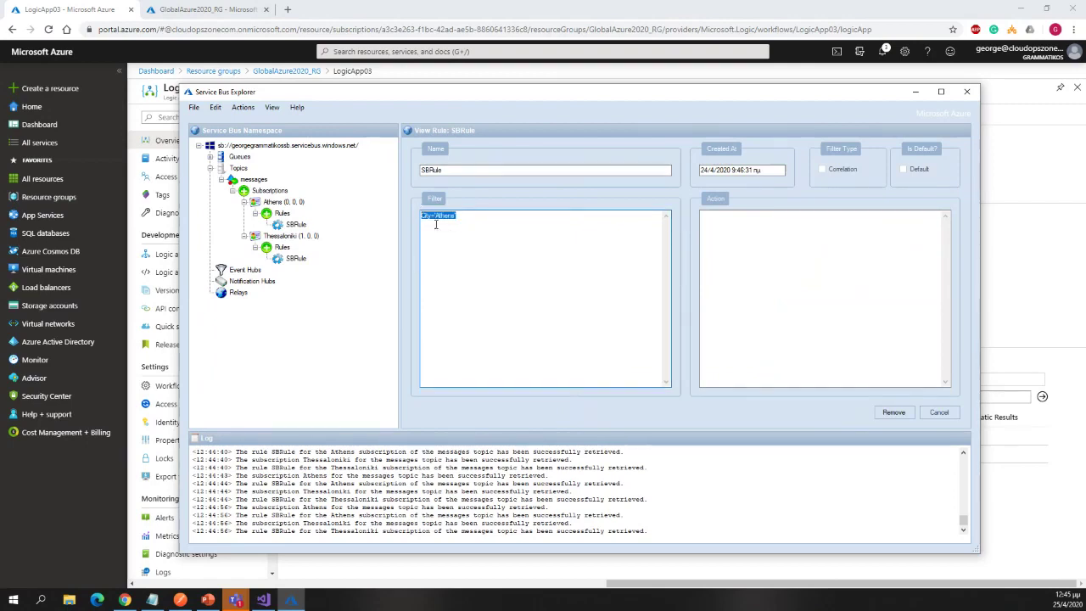
pyautogui.moveTo(434, 216); pyautogui.dragTo(418, 214)
pyautogui.click(475, 225)
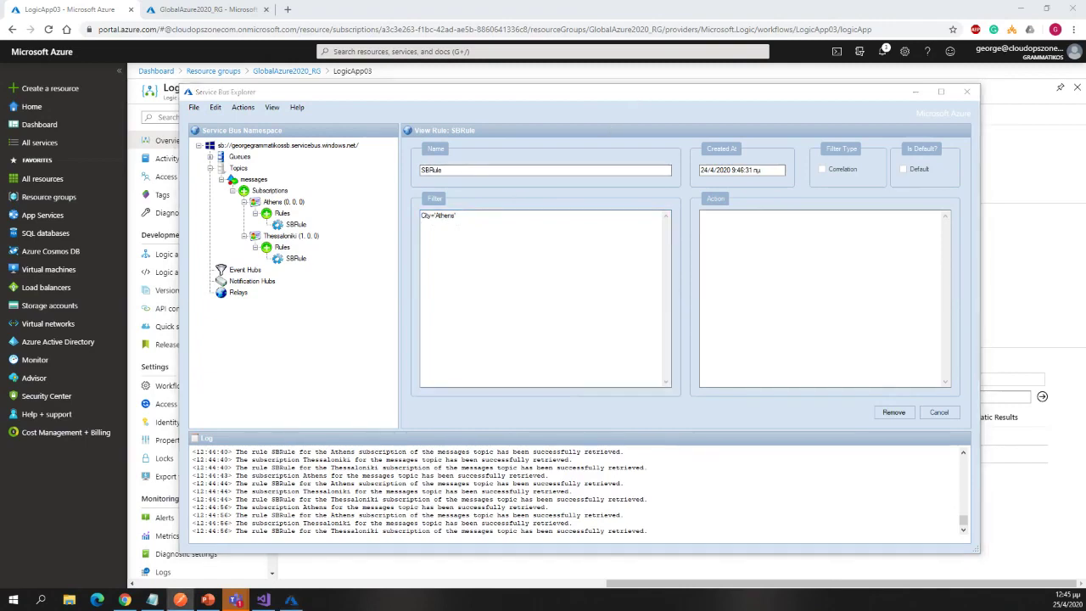
# Step: Refresh the messages topic's subscriptions and reopen the Thessaloniki subscription to check its message counts
pyautogui.rightClick(276, 191)
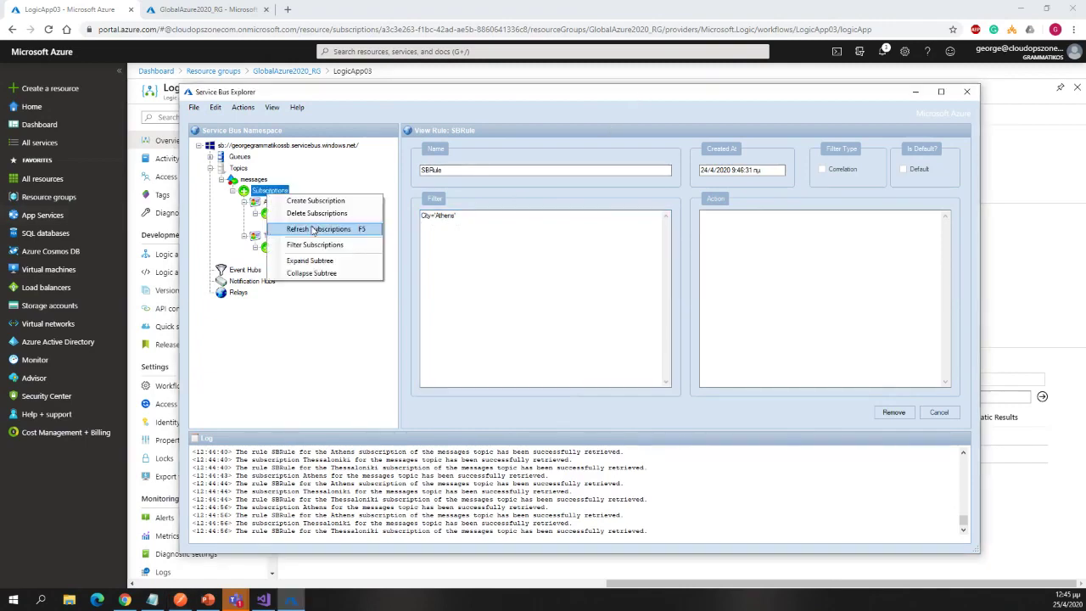
pyautogui.click(313, 229)
pyautogui.click(293, 213)
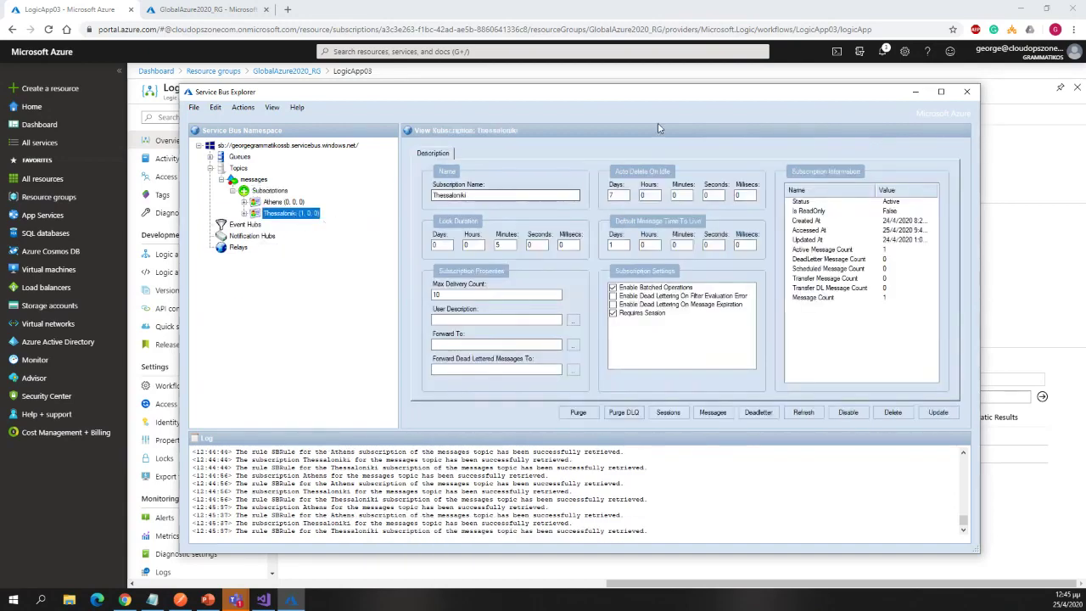
# Step: Switch to the Azure portal, run LogicApp03's trigger manually and refresh its runs history
pyautogui.hotkey('alt', 'Tab')
pyautogui.click(376, 115)
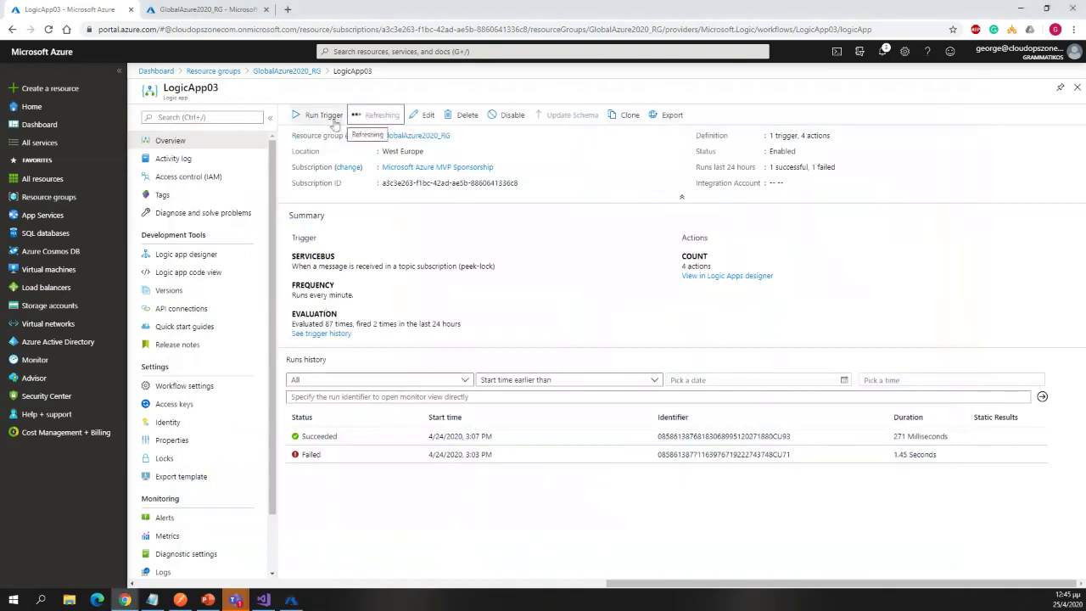
pyautogui.click(324, 116)
pyautogui.click(339, 135)
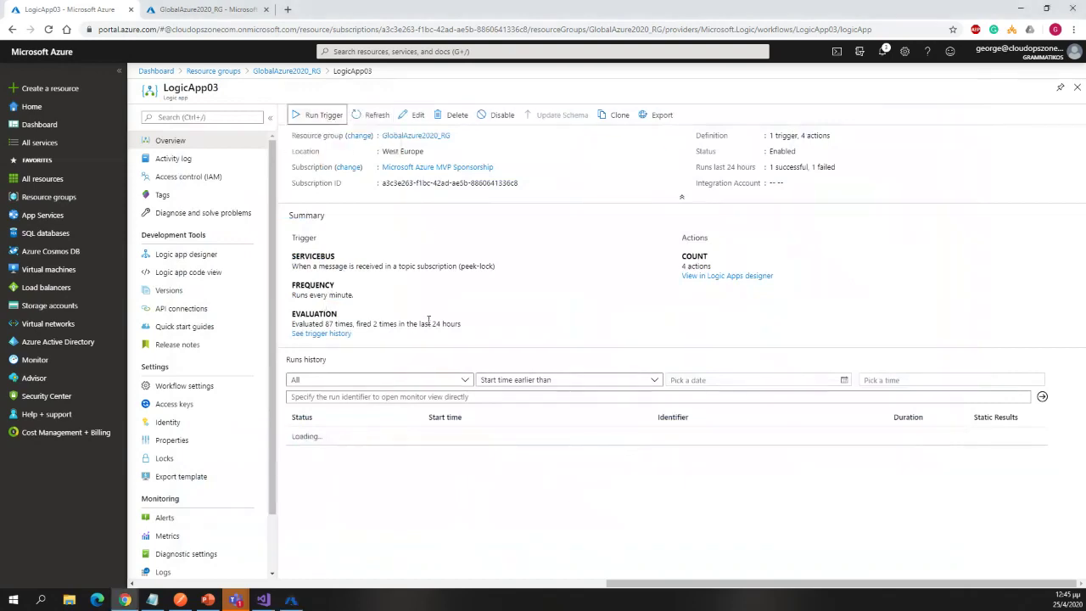
pyautogui.click(379, 114)
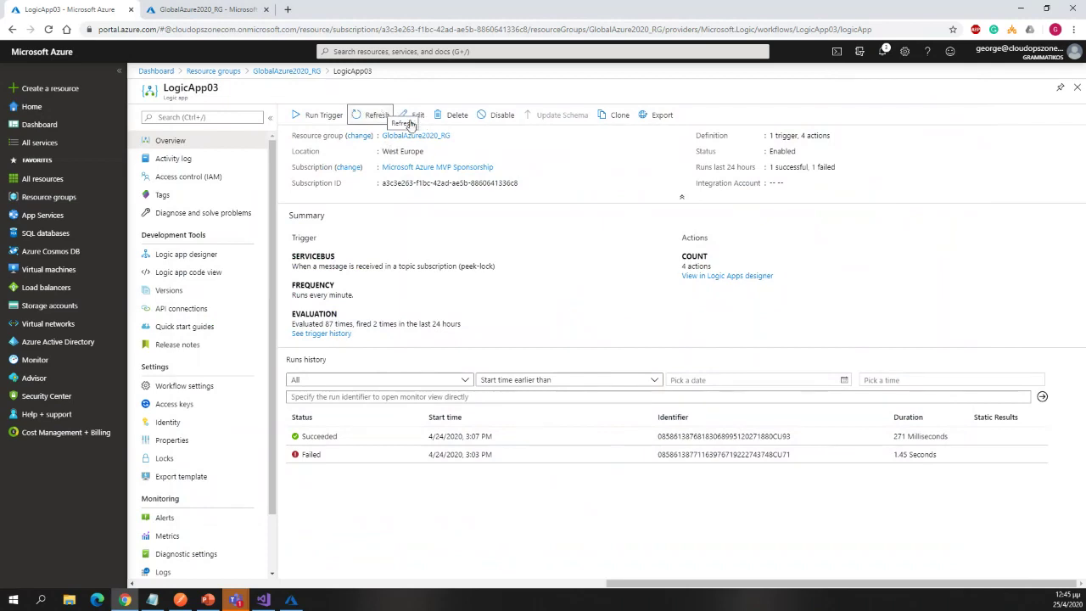
# Step: Open LogicApp03 in the designer, examine its City condition and Complete the message action, and return to the overview
pyautogui.click(416, 117)
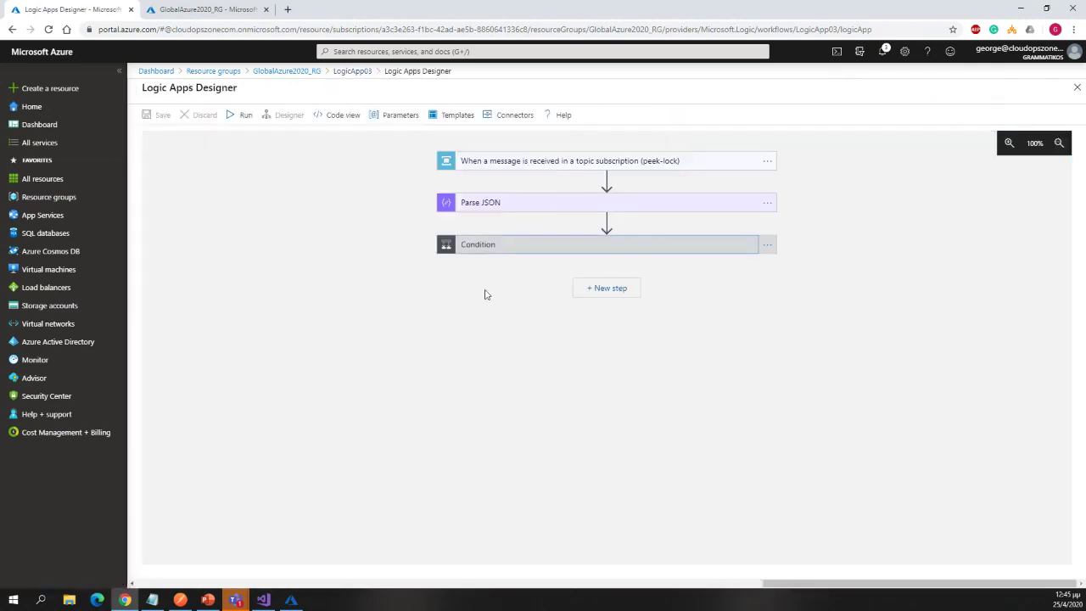
pyautogui.click(376, 443)
pyautogui.scroll(-3, 391, 407)
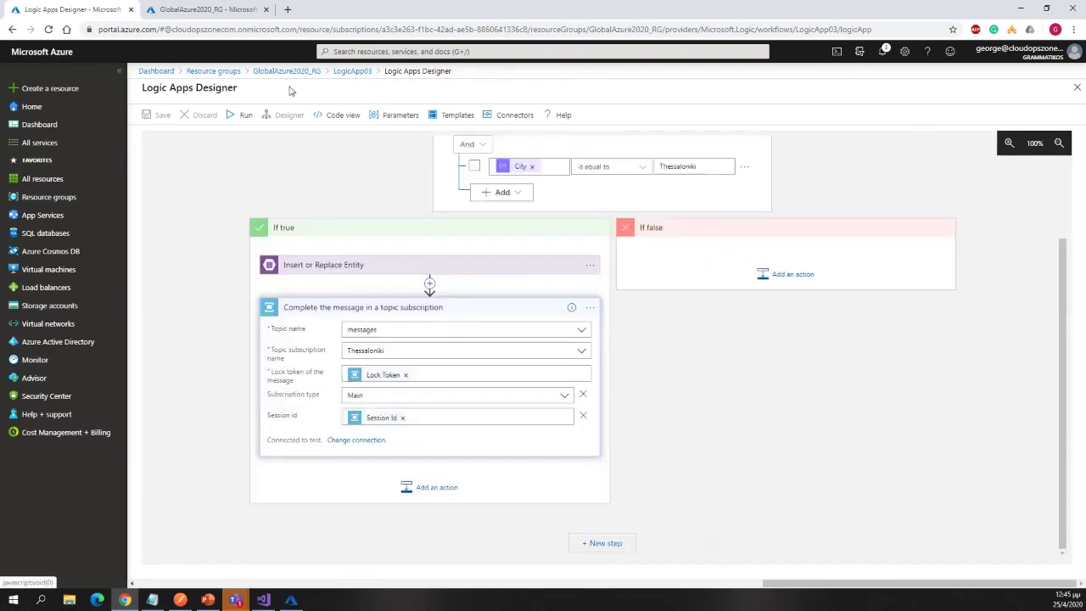
pyautogui.click(355, 73)
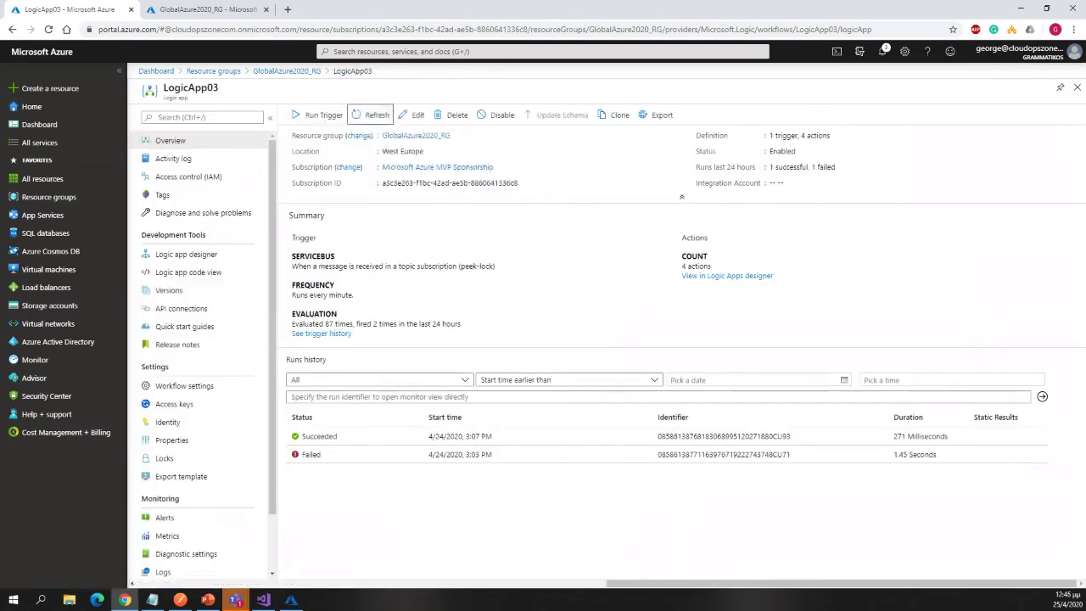
# Step: Switch to Service Bus Explorer, refresh the subscriptions and recheck the Thessaloniki subscription's details after the trigger run
pyautogui.hotkey('alt', 'Tab')
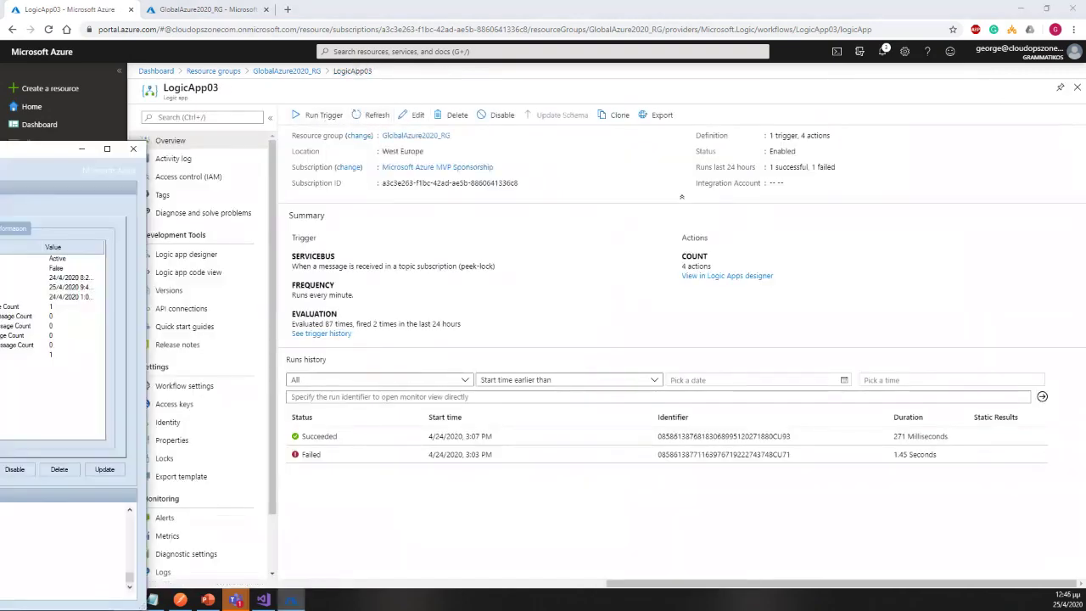
pyautogui.moveTo(0, 148); pyautogui.dragTo(715, 101)
pyautogui.click(182, 194)
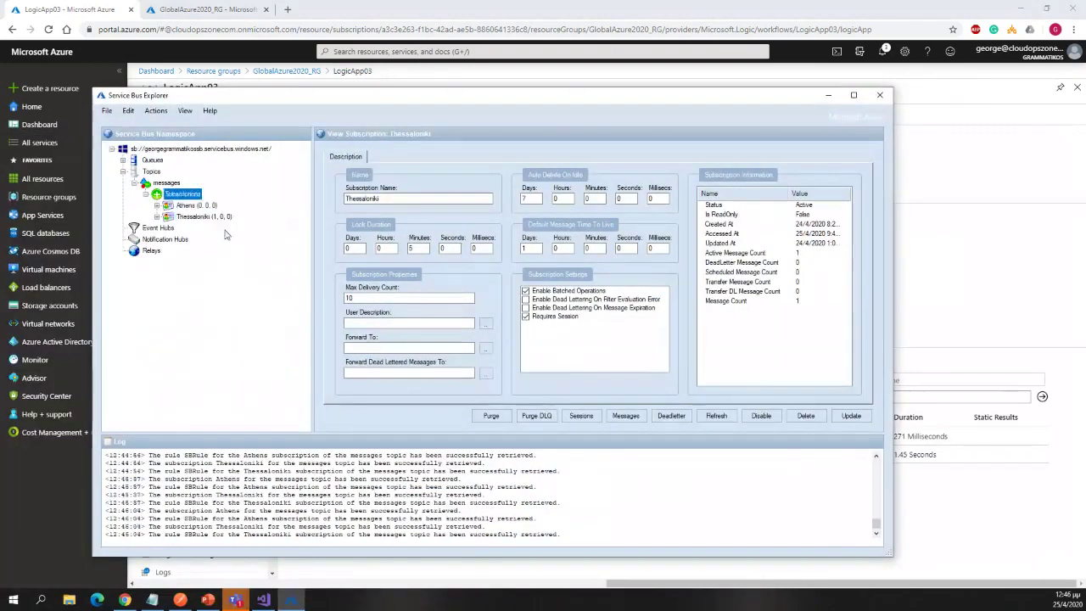
pyautogui.click(204, 216)
pyautogui.moveTo(507, 98); pyautogui.dragTo(0, 110)
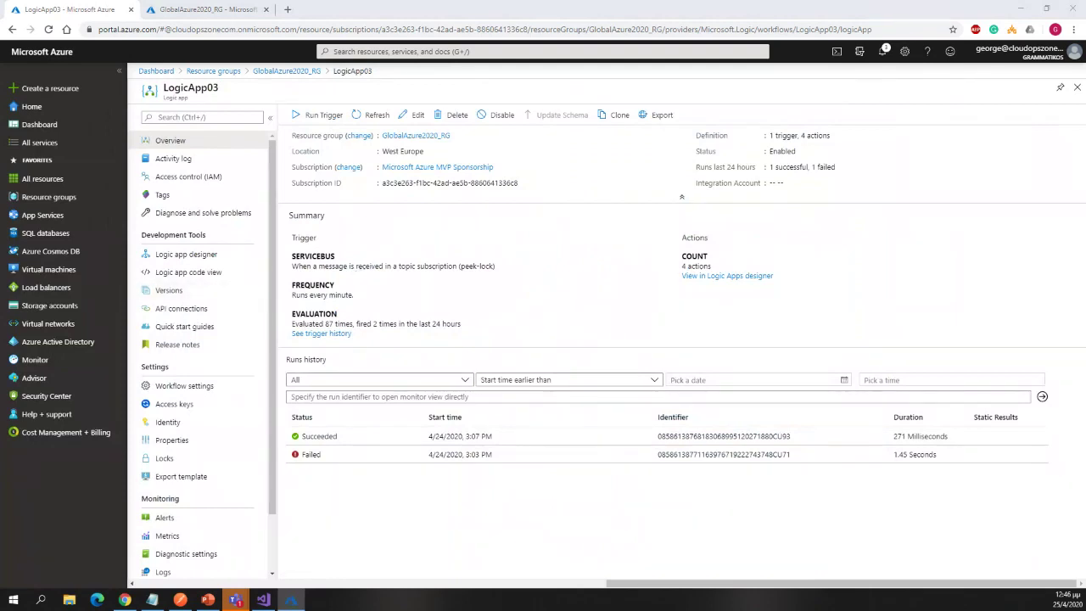
# Step: Start a new Service Bus namespace connection in Service Bus Explorer and choose Enter connection string as its source
pyautogui.click(291, 600)
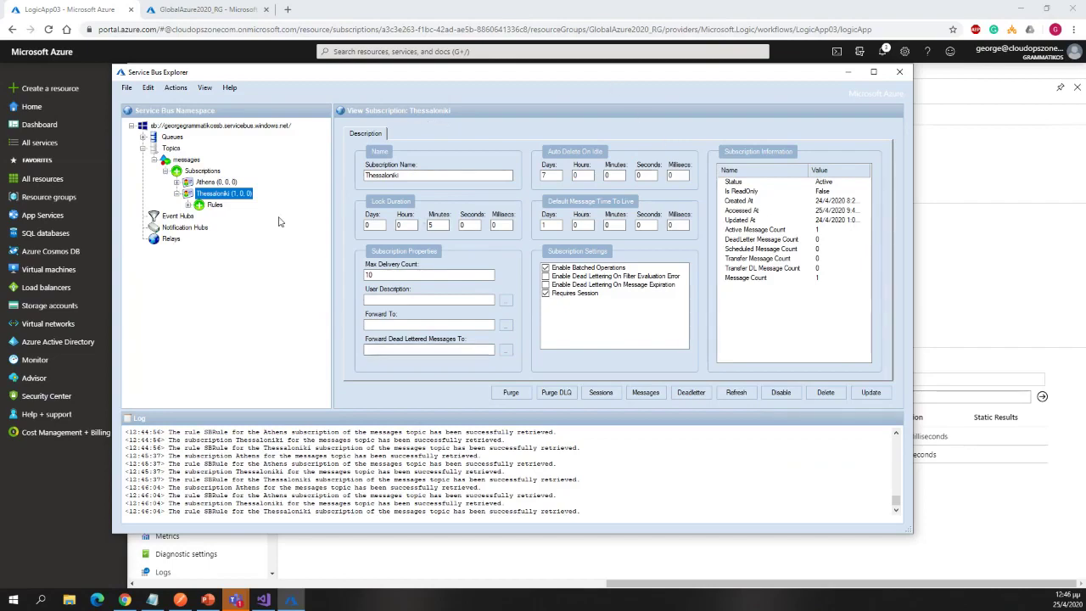
pyautogui.click(127, 88)
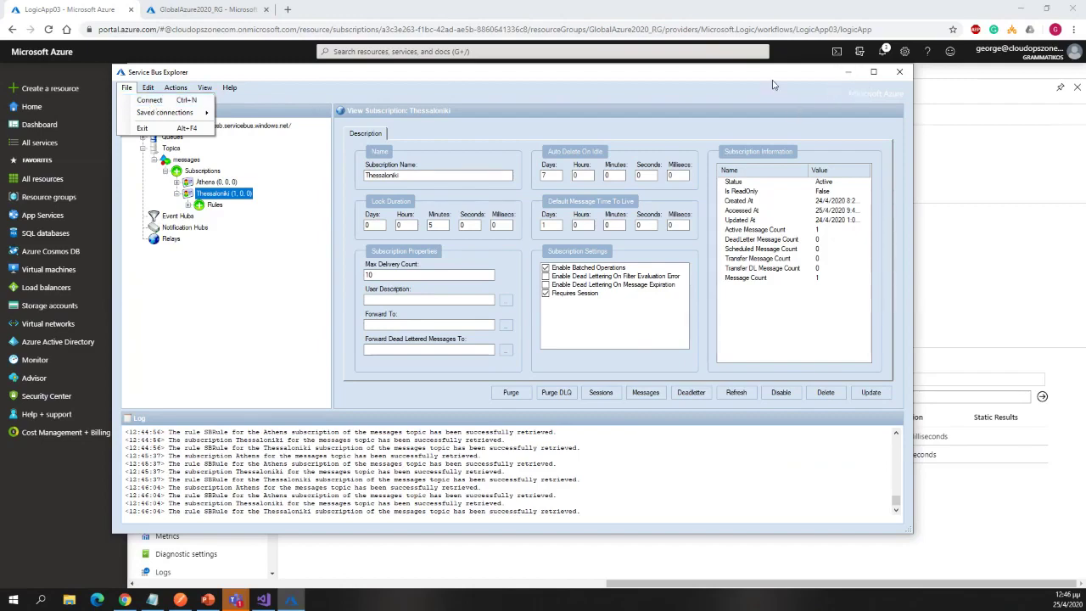
pyautogui.moveTo(773, 84); pyautogui.dragTo(820, 142)
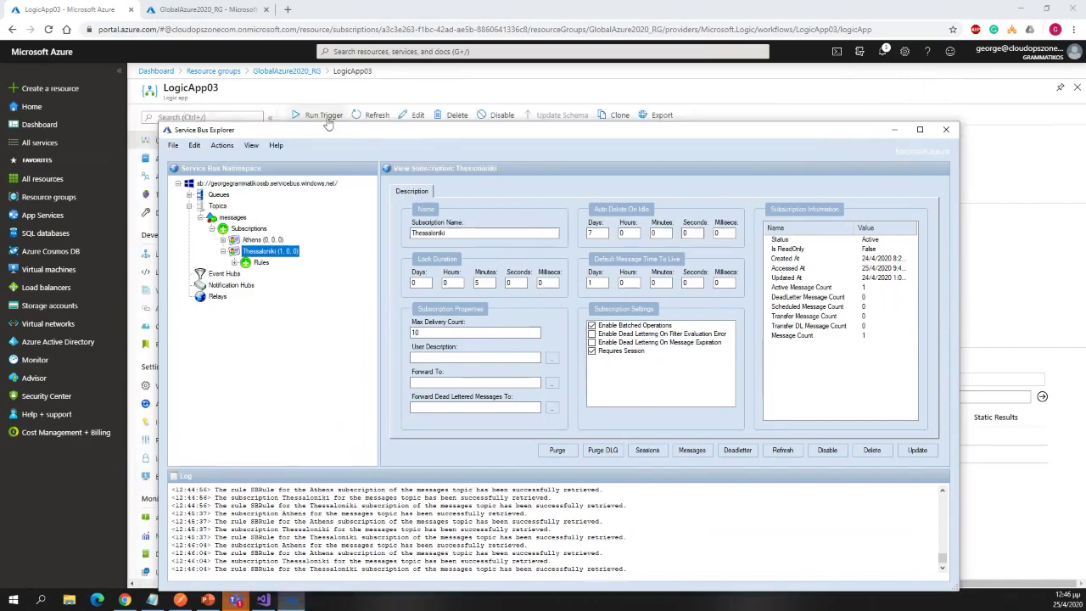
pyautogui.click(218, 72)
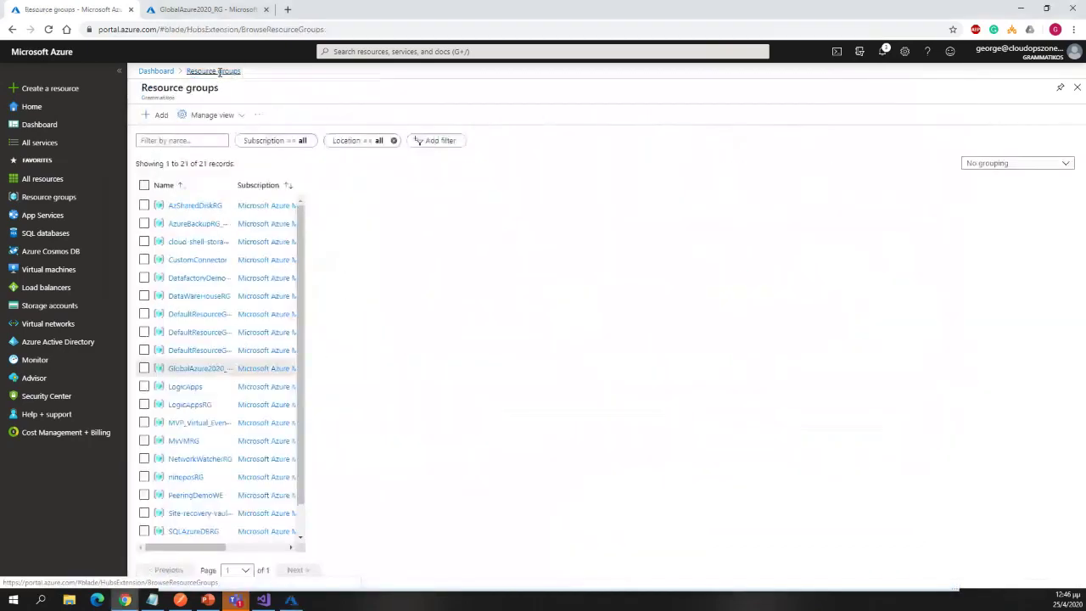
pyautogui.click(195, 368)
pyautogui.click(290, 601)
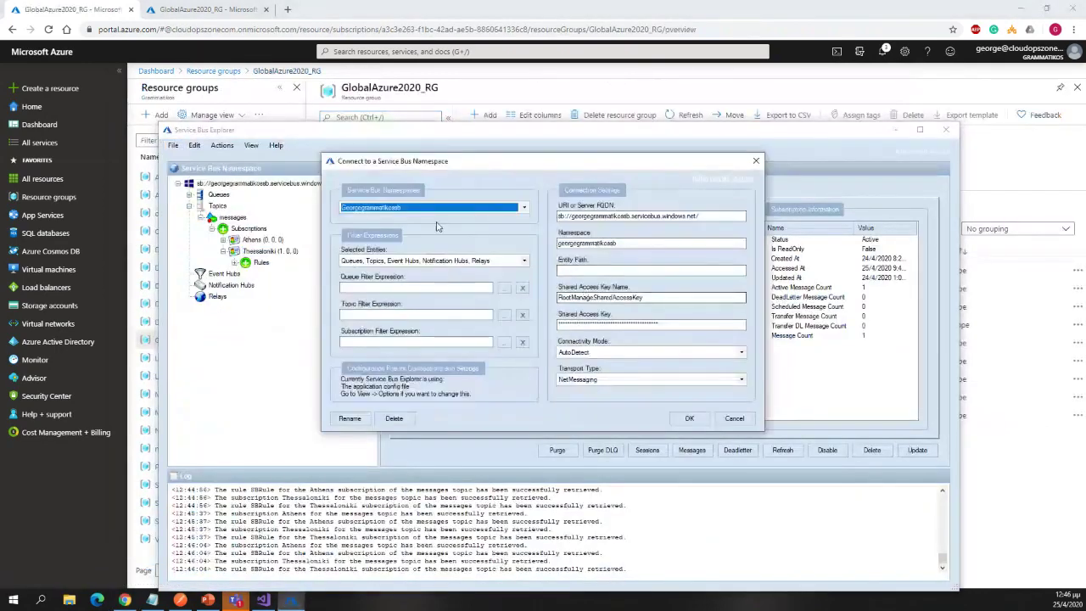
pyautogui.click(437, 209)
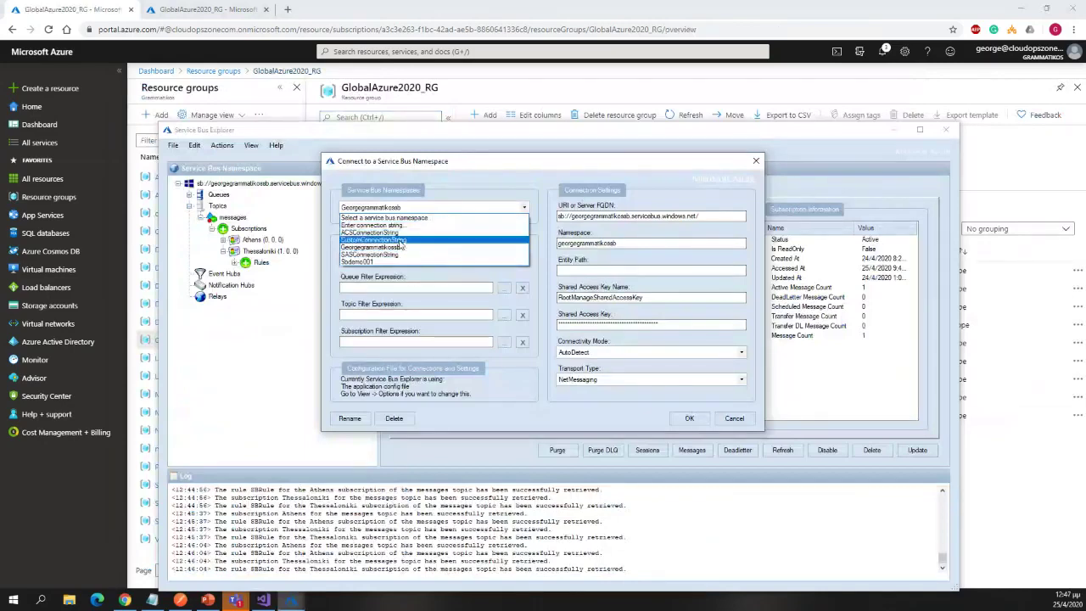
pyautogui.click(403, 226)
pyautogui.click(402, 225)
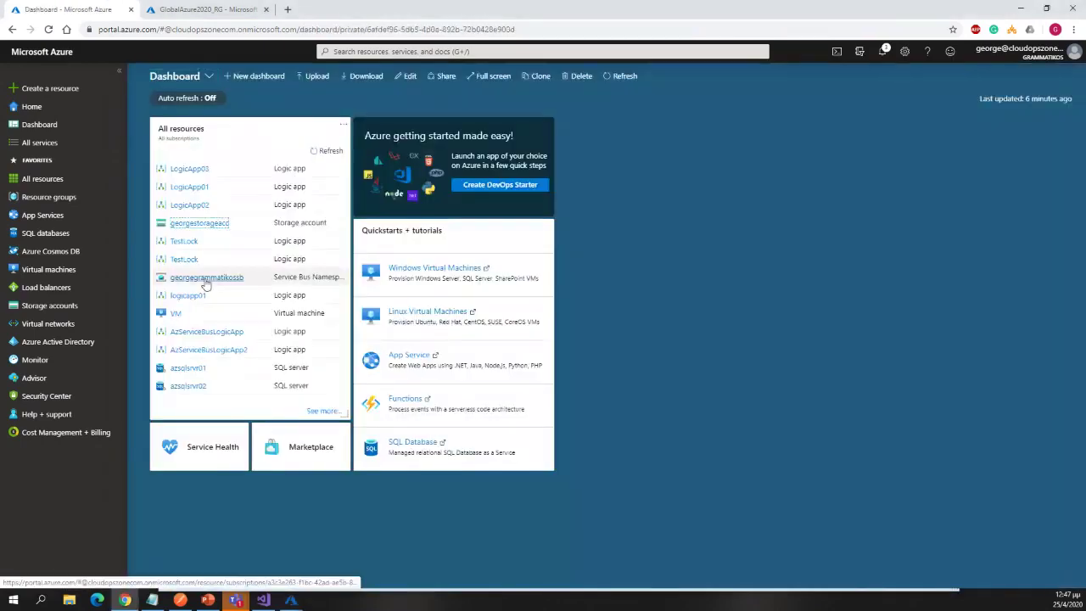
# Step: Copy the primary connection string of RootManageSharedAccessKey from the existing Service Bus namespace's shared access policies in the Azure portal
pyautogui.click(205, 278)
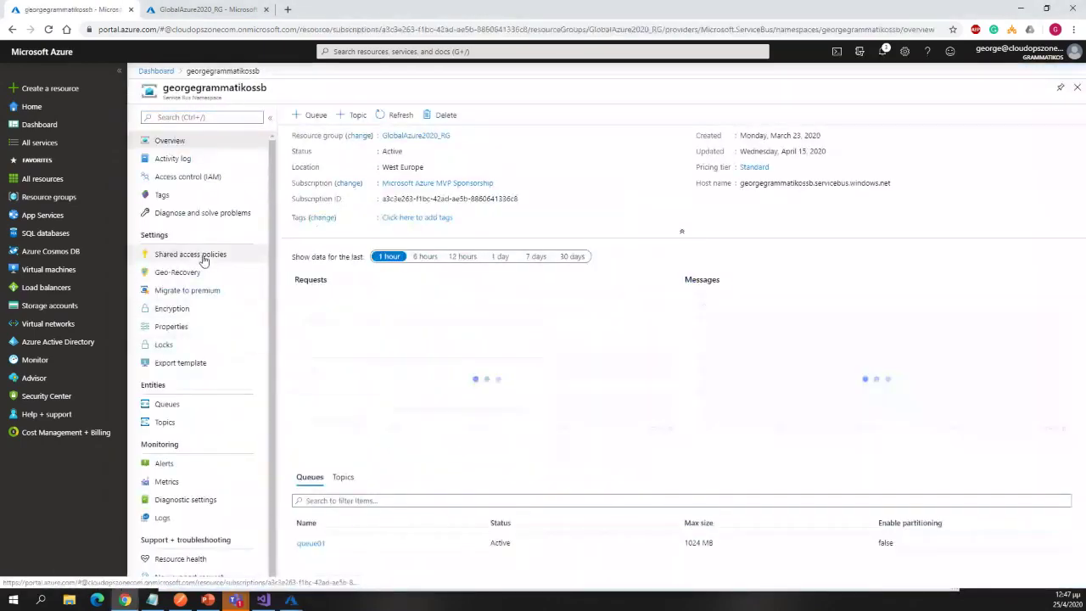
pyautogui.click(207, 257)
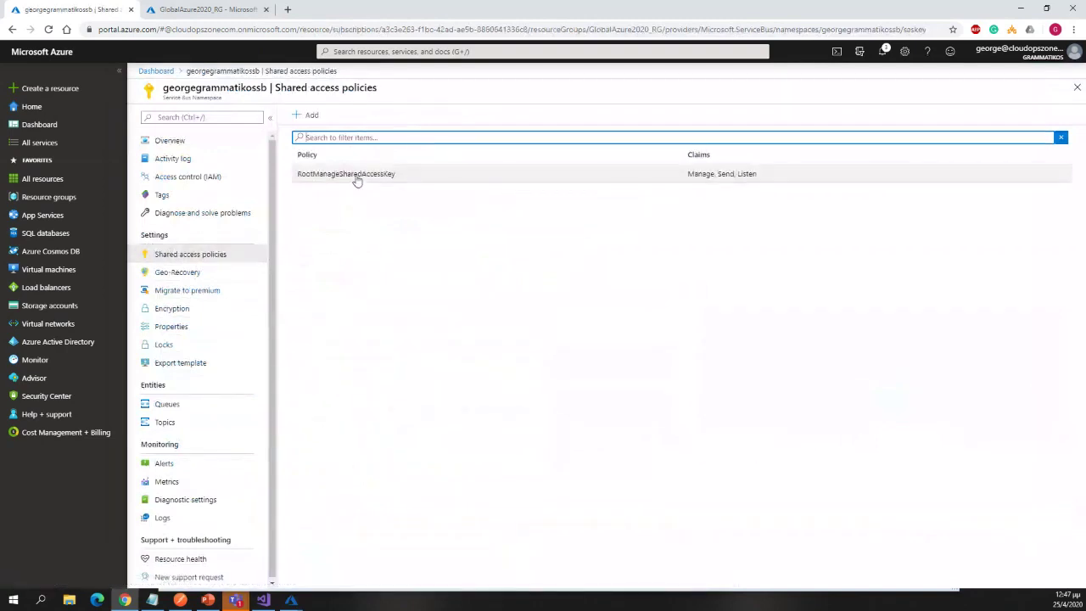
pyautogui.click(393, 177)
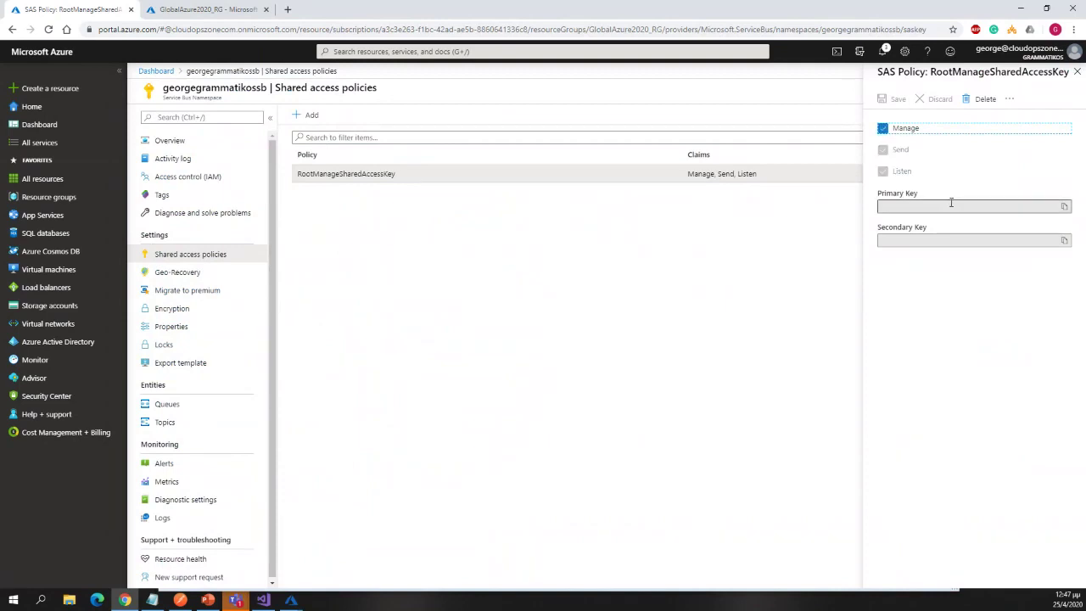
pyautogui.click(1064, 274)
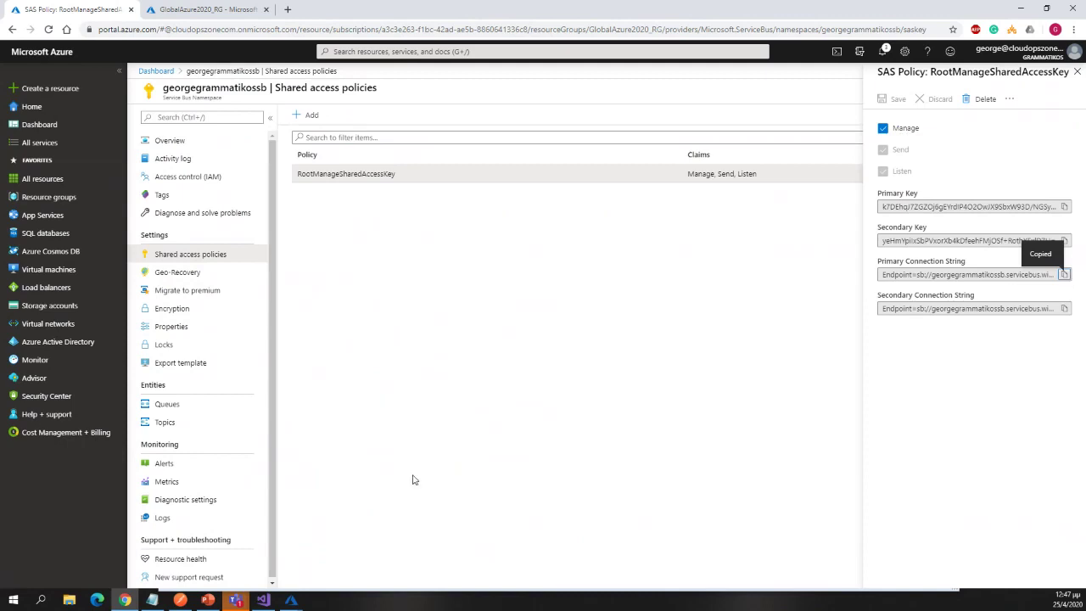
# Step: Return to Service Bus Explorer's connection dialog, paste the primary connection string and connect to the namespace
pyautogui.moveTo(291, 600)
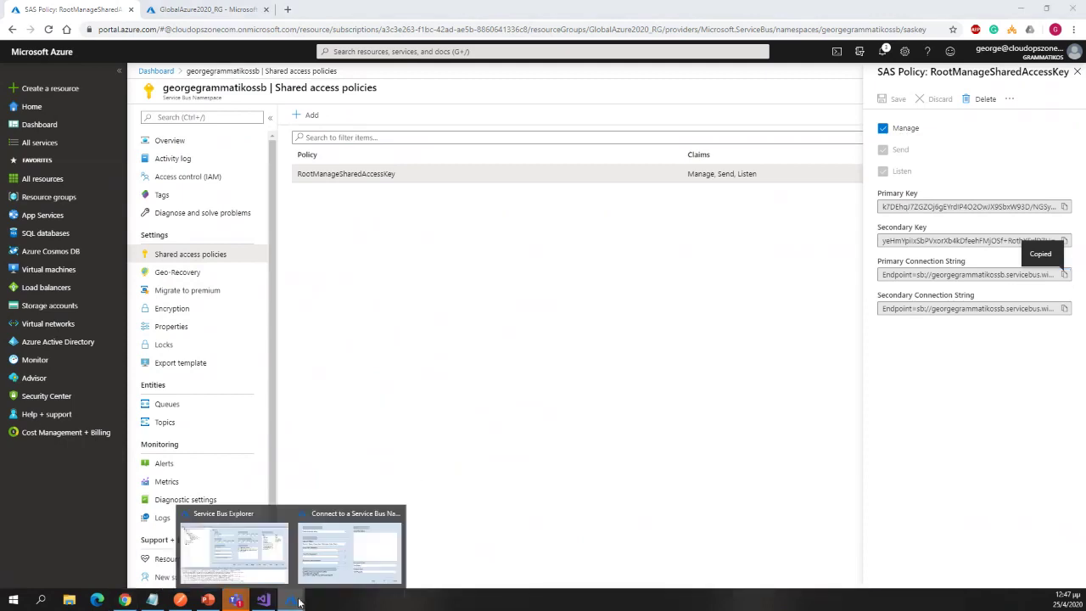
pyautogui.click(345, 527)
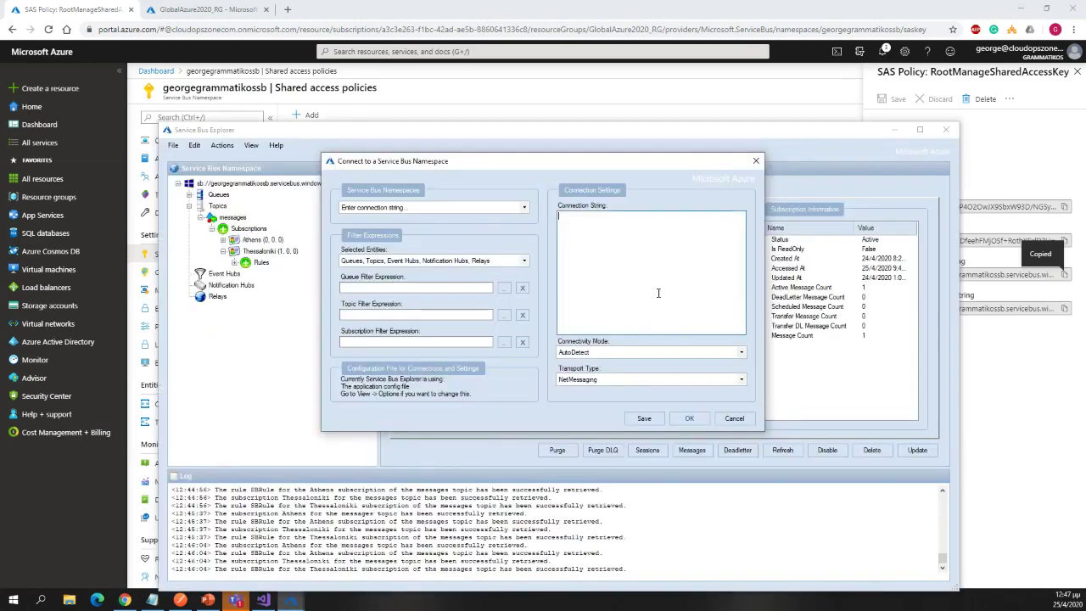
pyautogui.hotkey('ctrl', 'v')
pyautogui.click(629, 322)
pyautogui.click(680, 416)
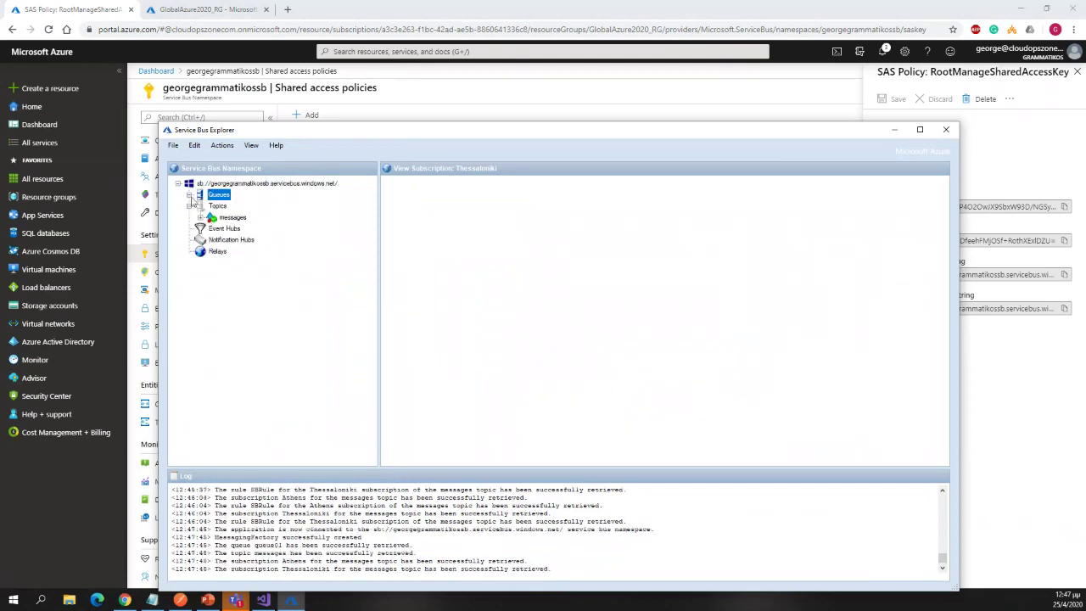
# Step: Open the messages topic's subscriptions and inspect the topic's default message time to live
pyautogui.click(247, 228)
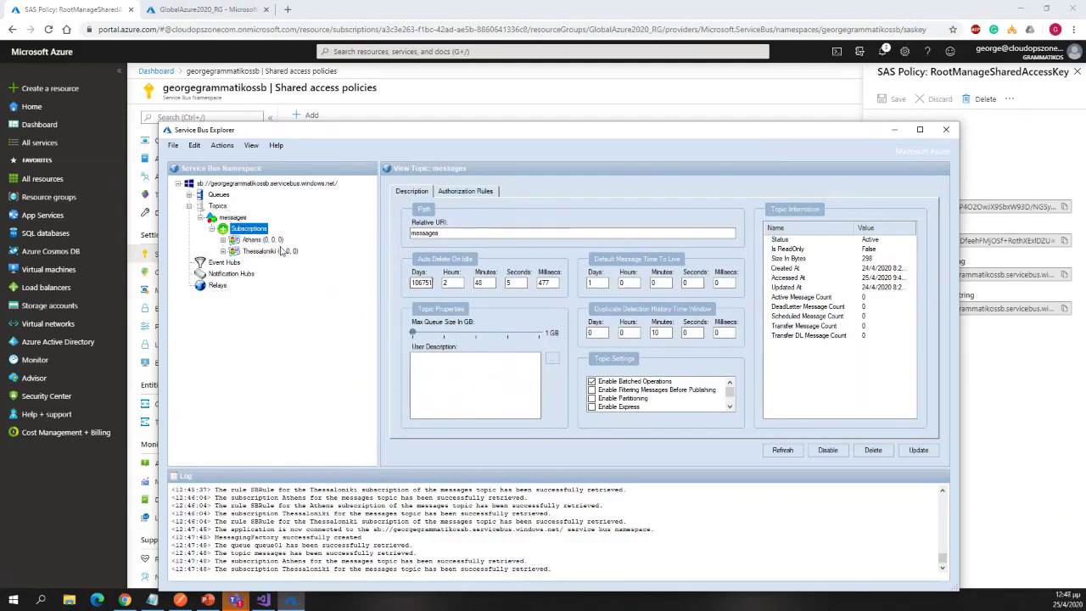
pyautogui.click(598, 283)
pyautogui.press('Tab')
pyautogui.press('Tab')
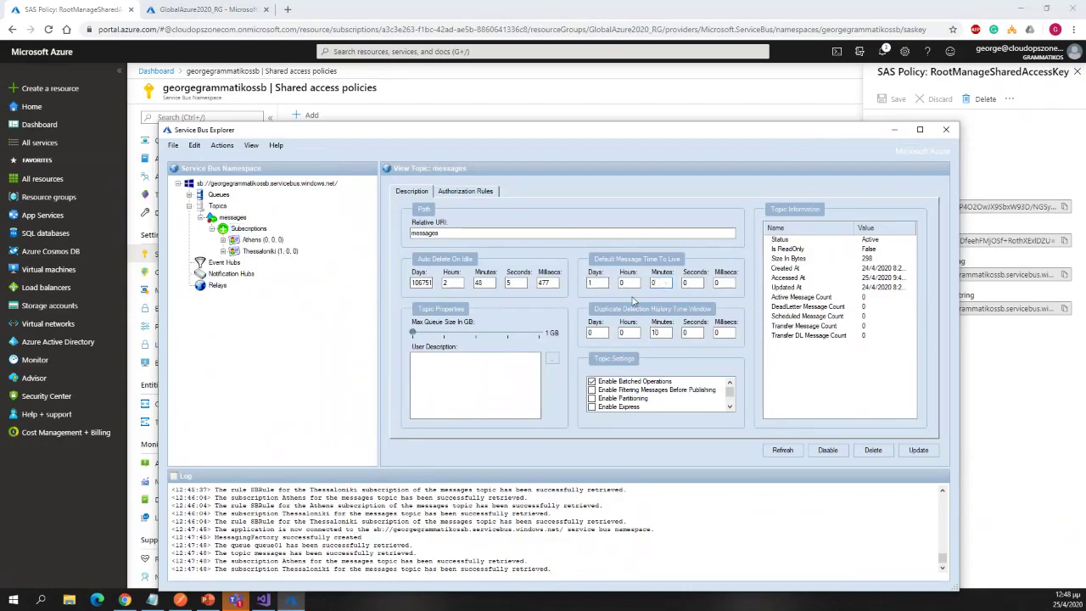
# Step: Retrieve the top 10 messages from the Thessaloniki subscription in Peek mode and examine the message list and properties
pyautogui.click(265, 251)
pyautogui.rightClick(267, 251)
pyautogui.click(333, 423)
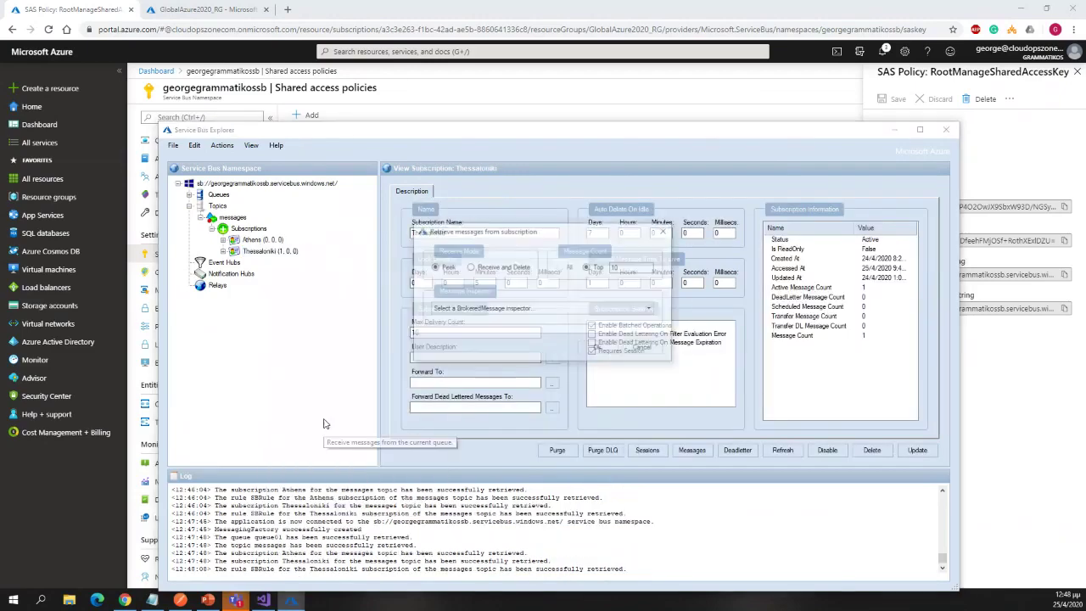
pyautogui.press('Return')
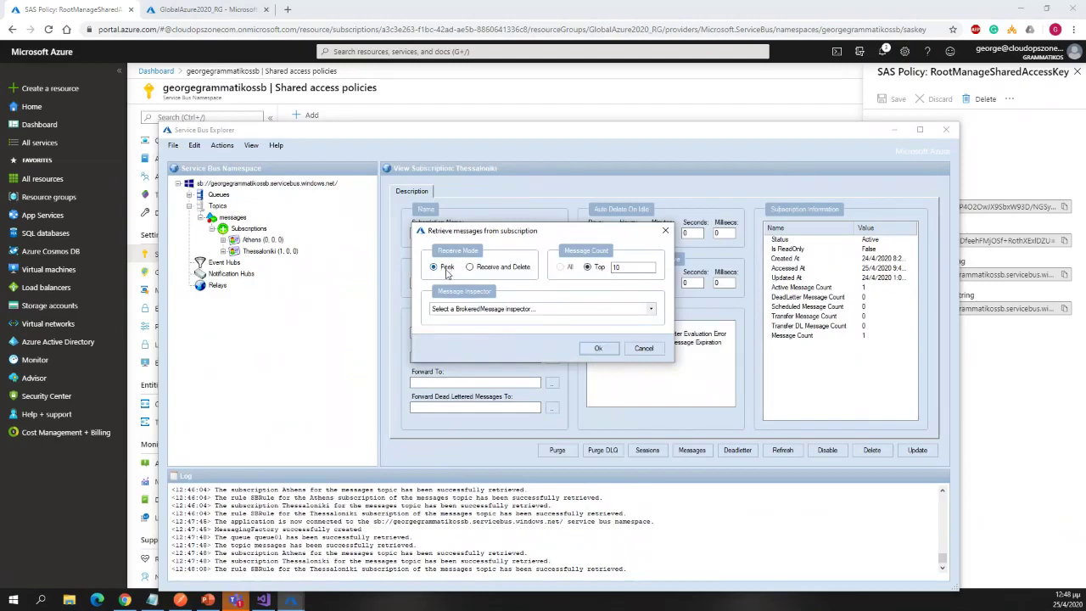
pyautogui.click(597, 349)
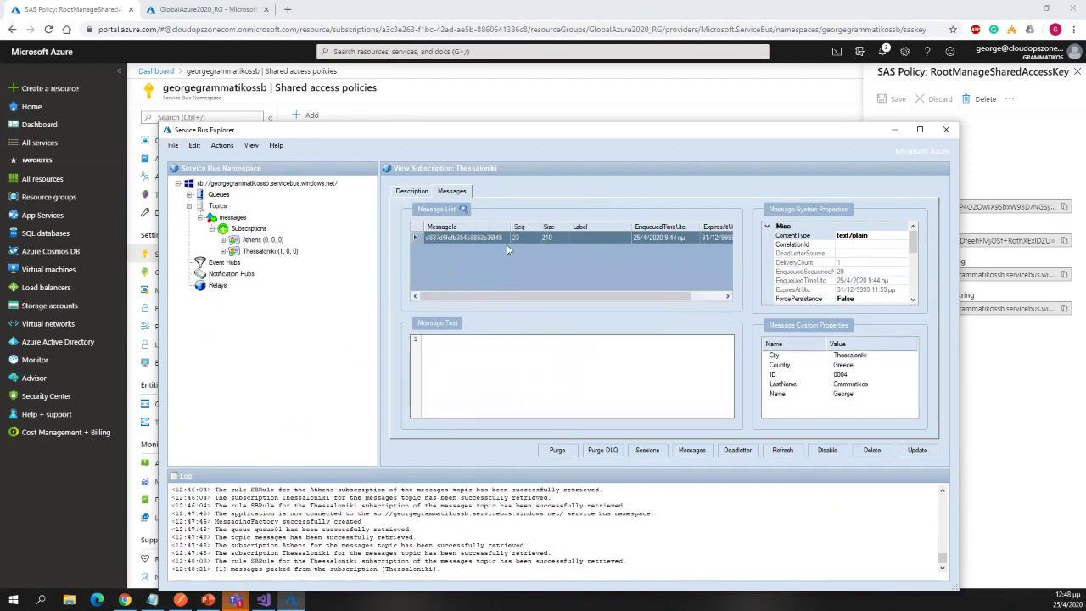
pyautogui.moveTo(681, 296)
pyautogui.mouseDown()
pyautogui.moveTo(713, 299)
pyautogui.moveTo(672, 299)
pyautogui.mouseUp()
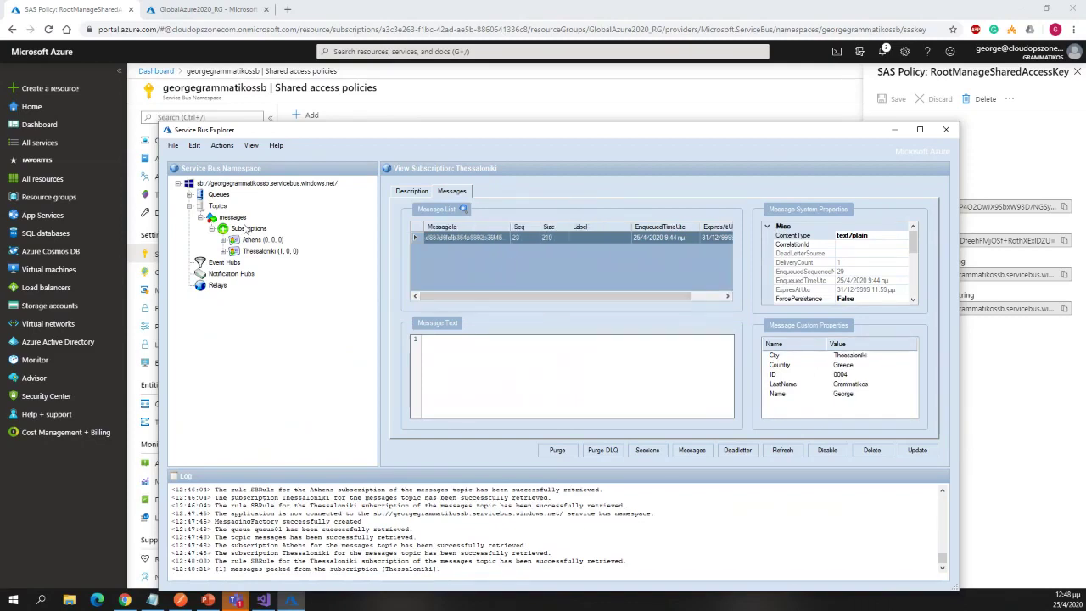
# Step: Open the Send Messages window for the messages topic and show the available message formats
pyautogui.rightClick(245, 229)
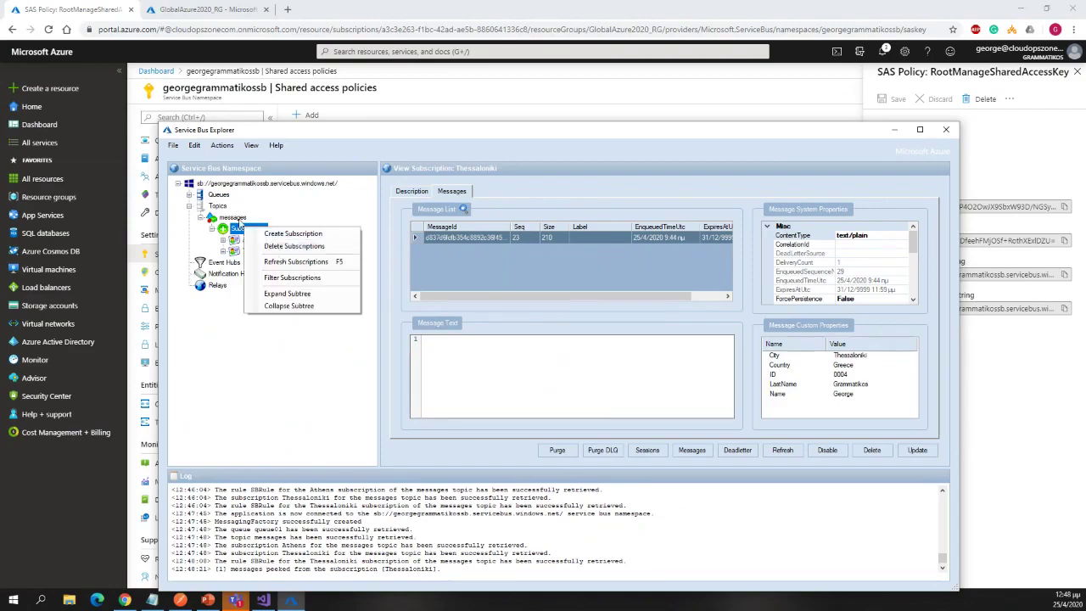
pyautogui.click(240, 220)
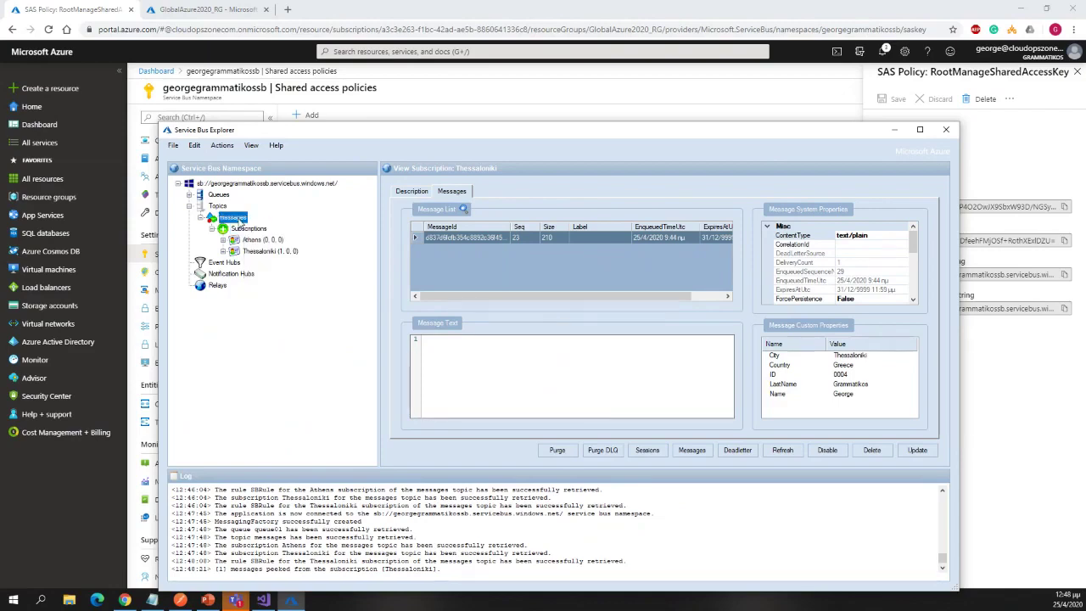
pyautogui.rightClick(241, 220)
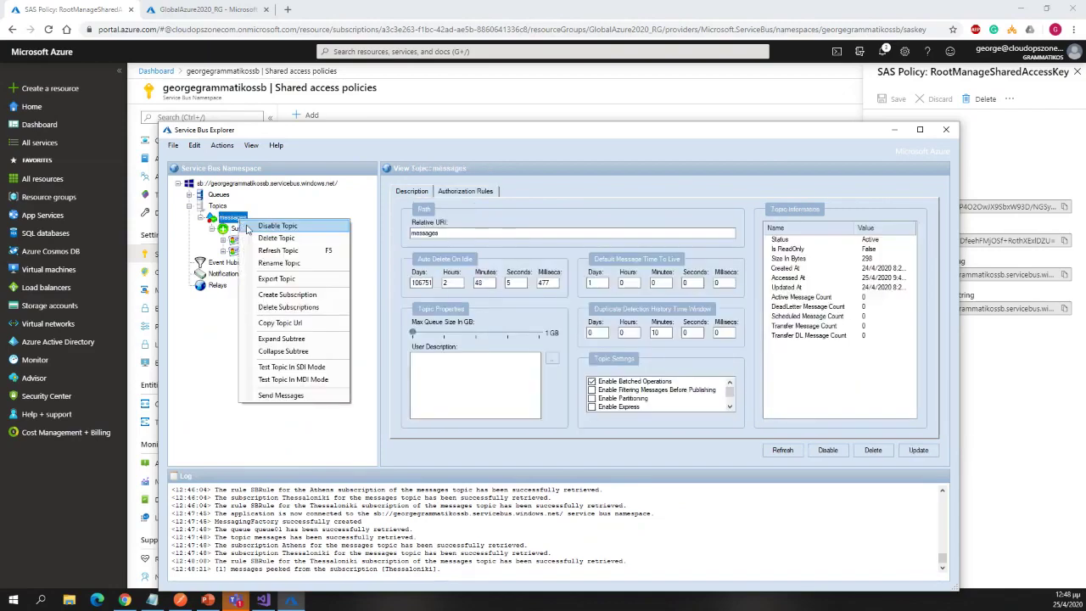
pyautogui.click(308, 394)
pyautogui.click(376, 336)
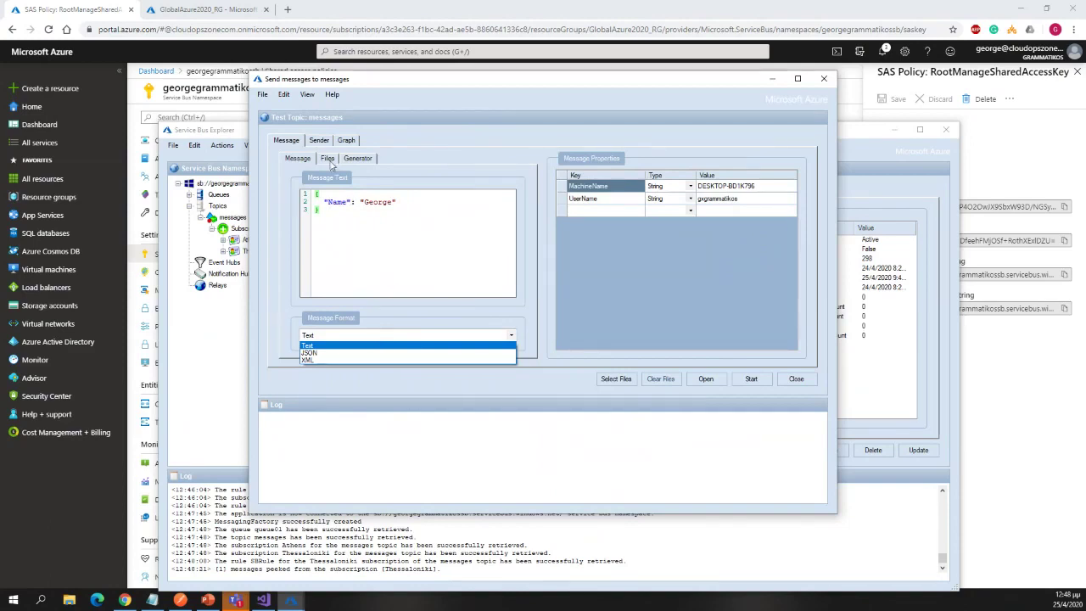
# Step: Set the message format to JSON, send the message to the messages topic, and close the send window
pyautogui.click(339, 353)
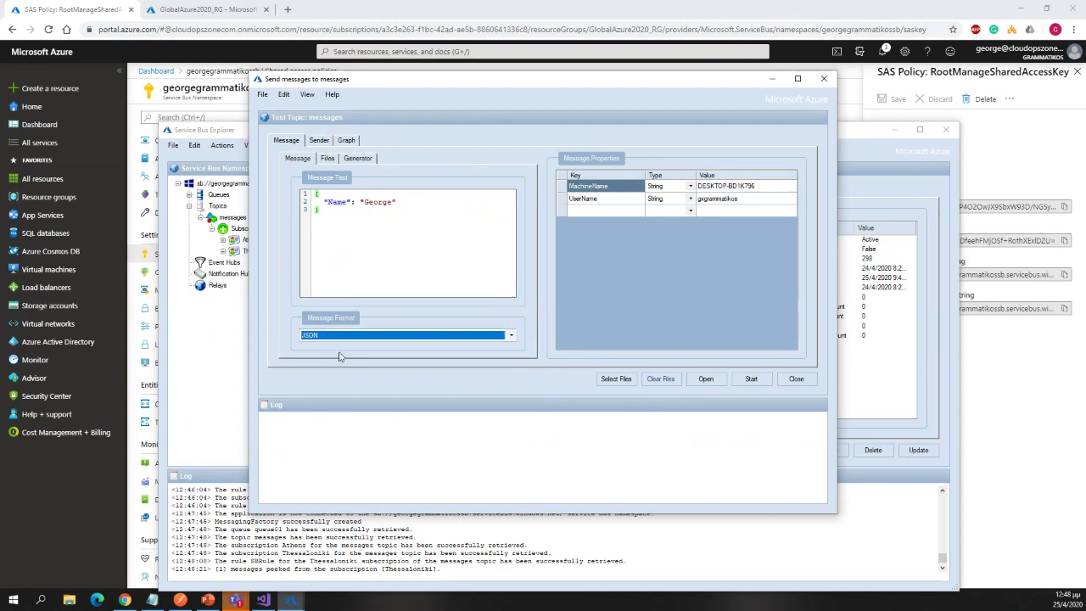
pyautogui.click(362, 255)
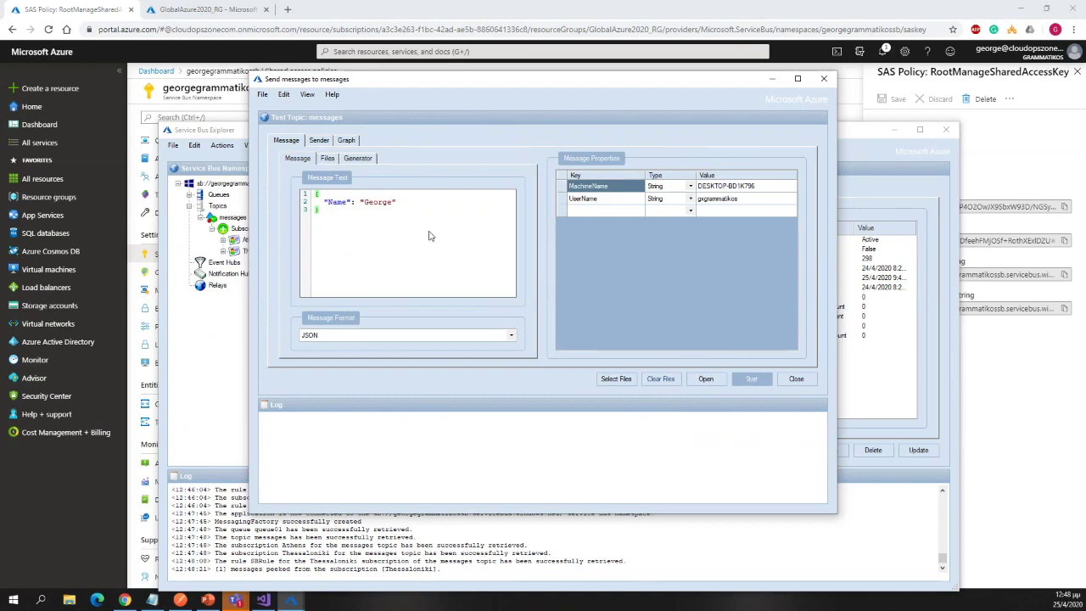
pyautogui.click(766, 385)
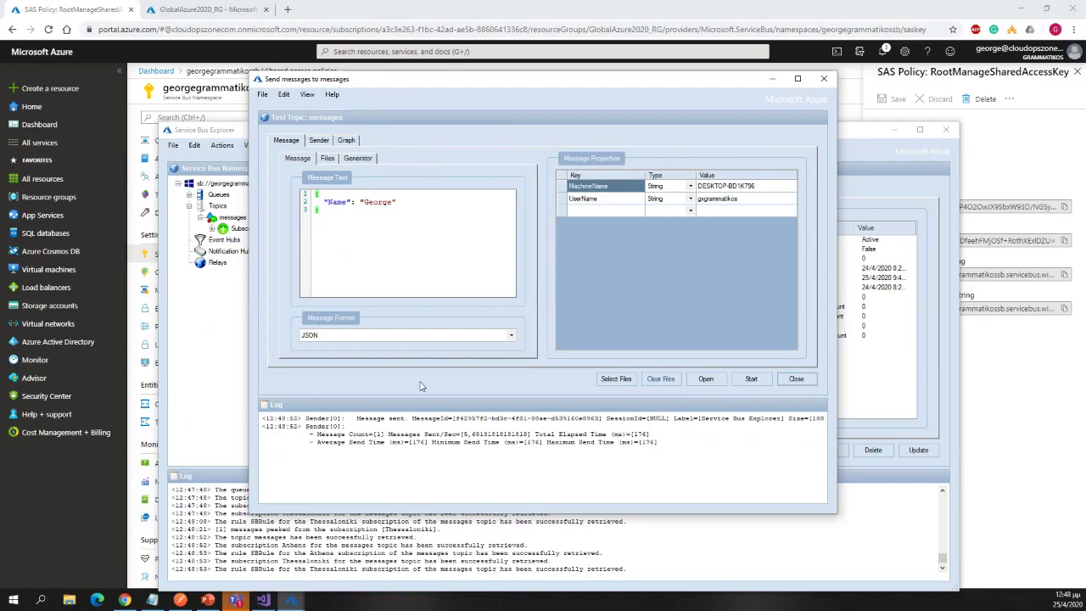
pyautogui.click(550, 434)
pyautogui.click(549, 442)
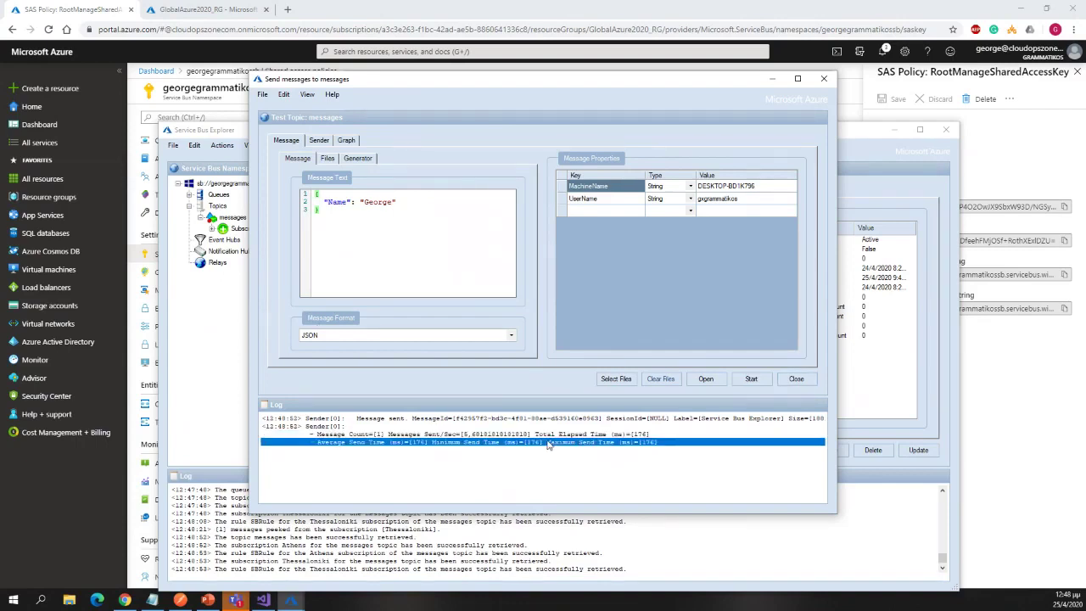
pyautogui.click(821, 79)
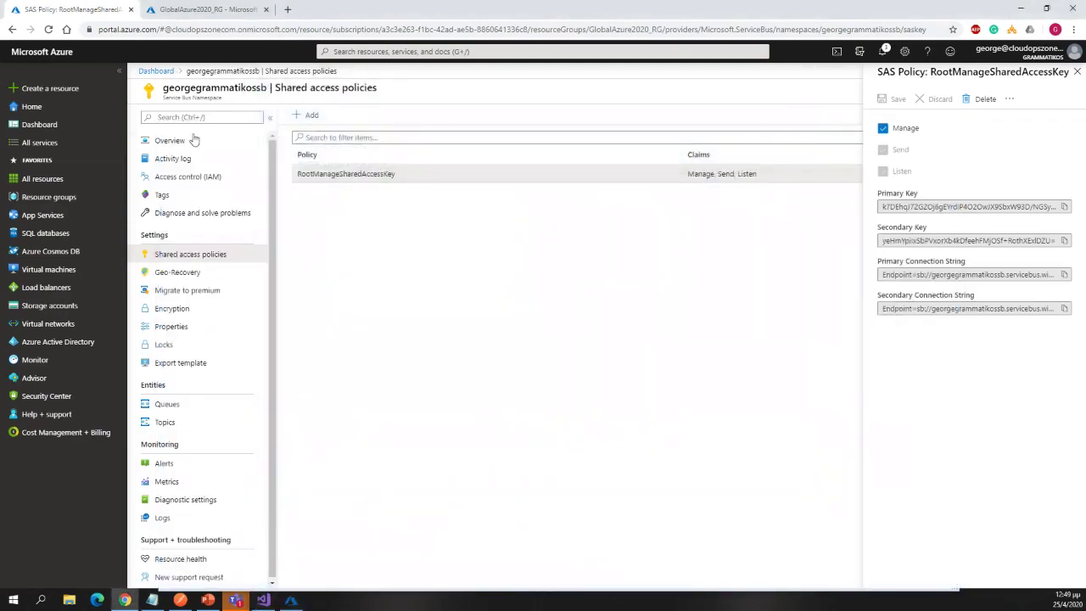
# Step: In the Azure portal, open LogicApp03 from GlobalAzure2020_RG, run its topic subscription trigger and refresh the overview
pyautogui.click(59, 198)
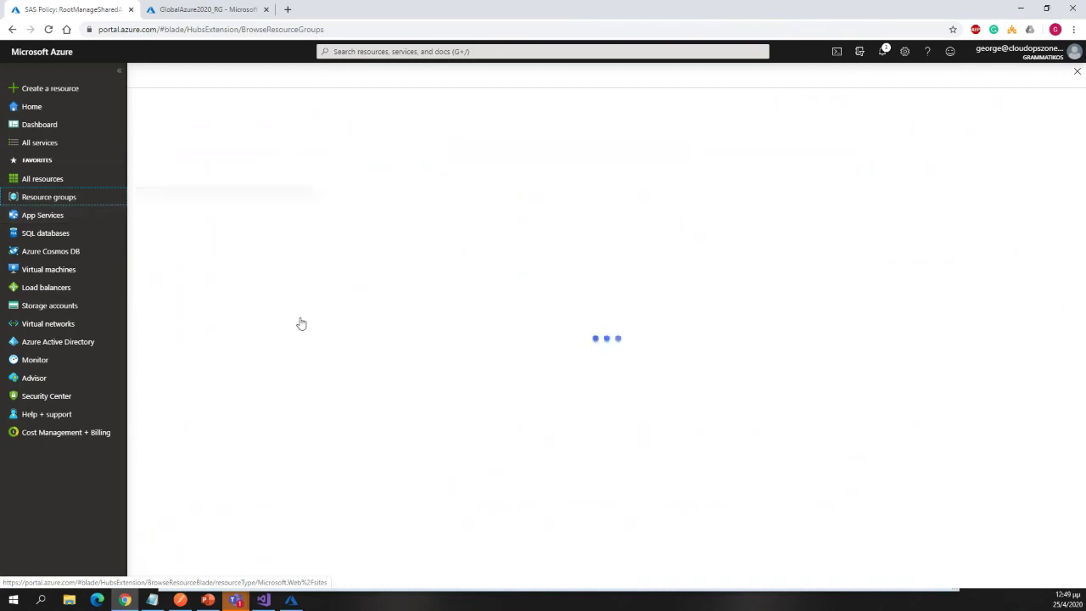
pyautogui.click(203, 370)
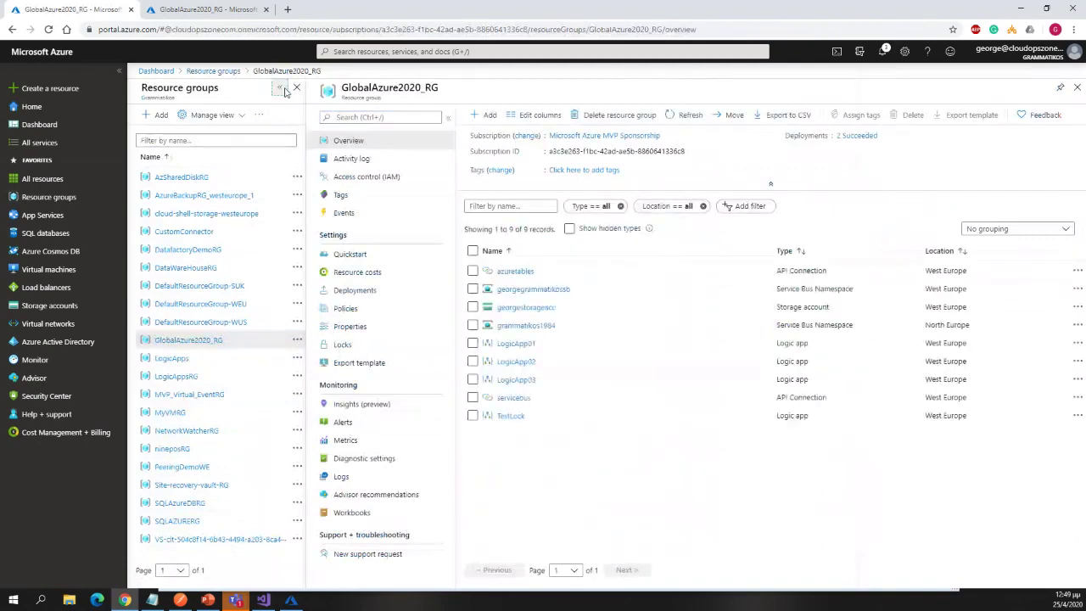
pyautogui.click(351, 380)
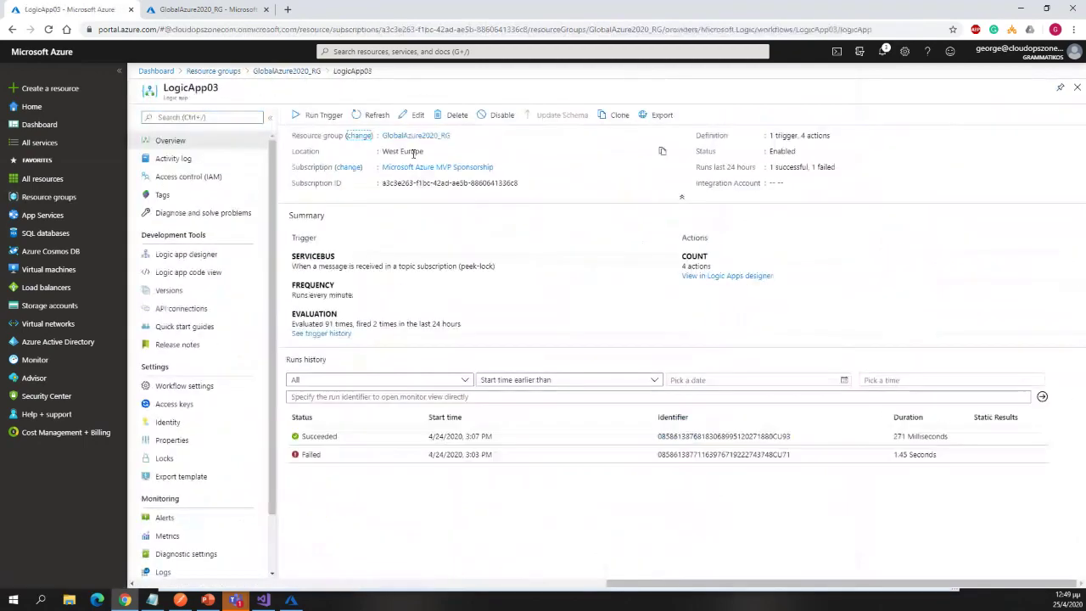
pyautogui.click(318, 115)
pyautogui.click(323, 133)
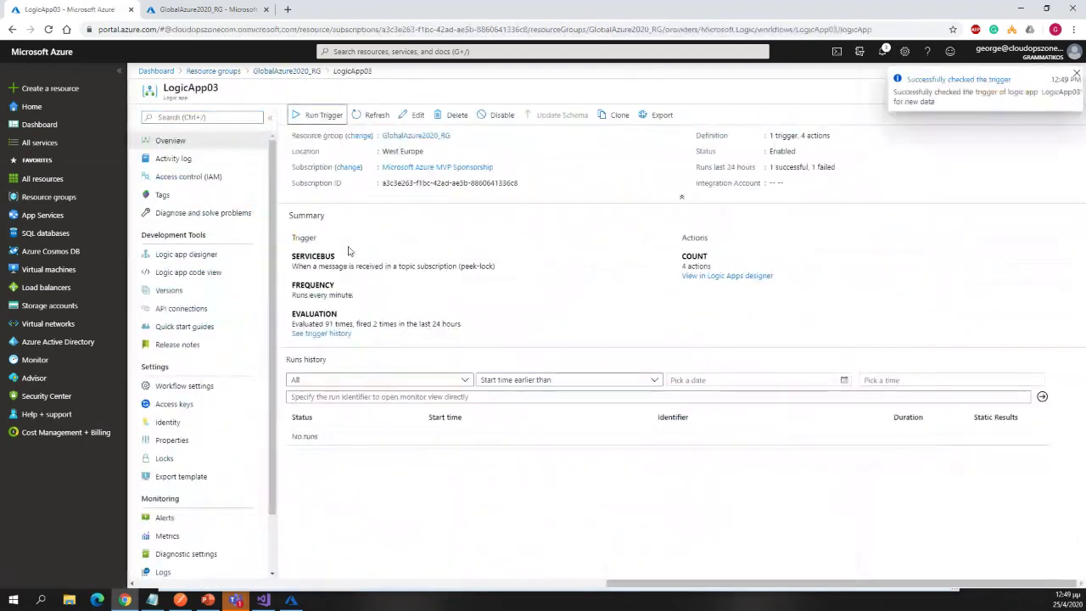
pyautogui.click(372, 115)
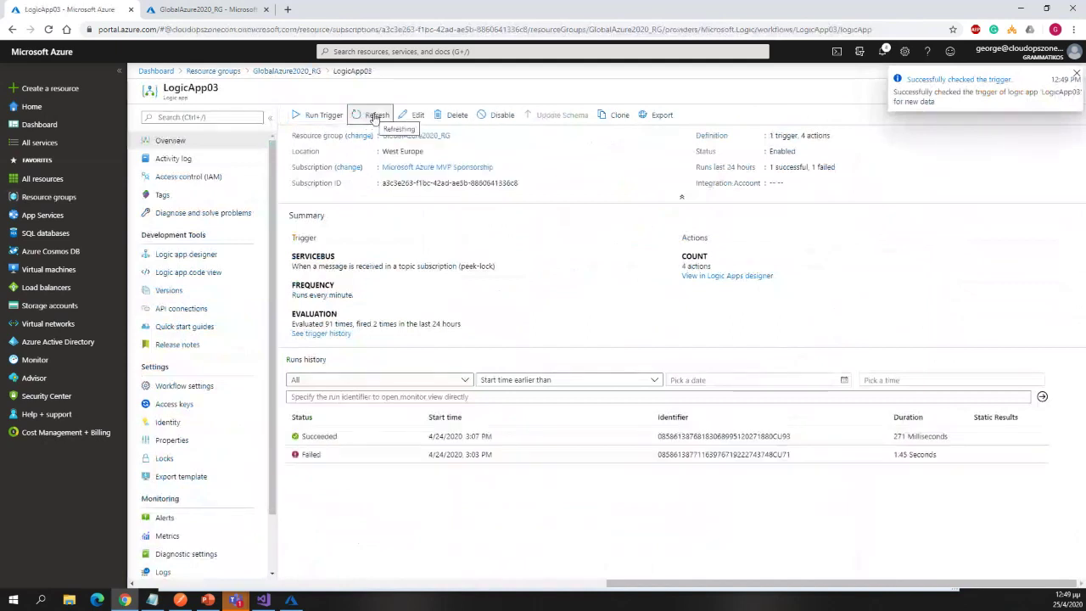
# Step: Switch to Service Bus Explorer and refresh the messages topic's subscriptions to check their message counts
pyautogui.click(293, 601)
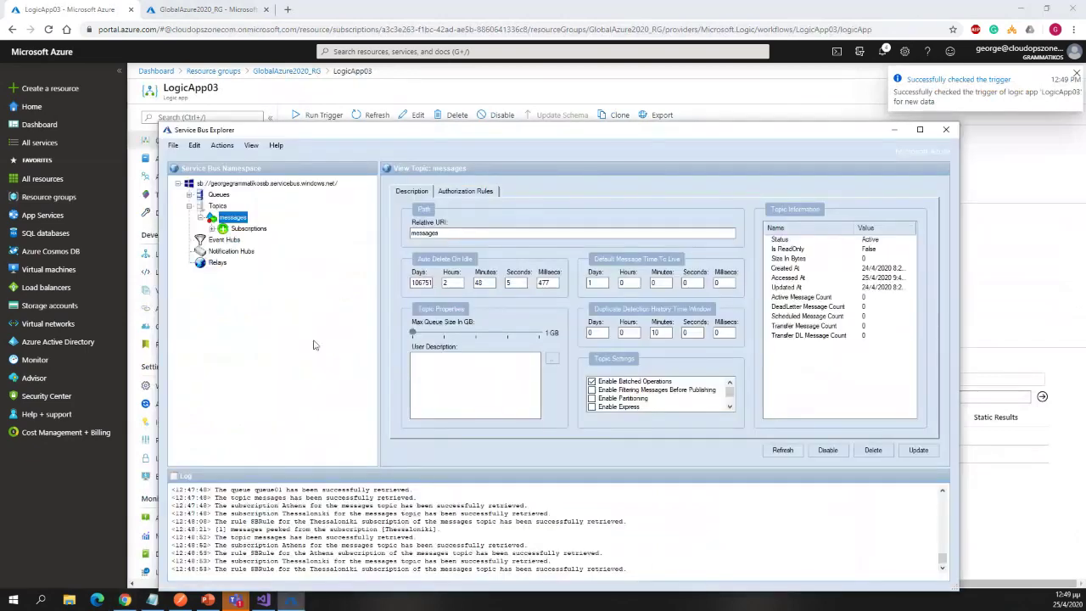
pyautogui.doubleClick(248, 228)
pyautogui.rightClick(262, 229)
pyautogui.click(306, 262)
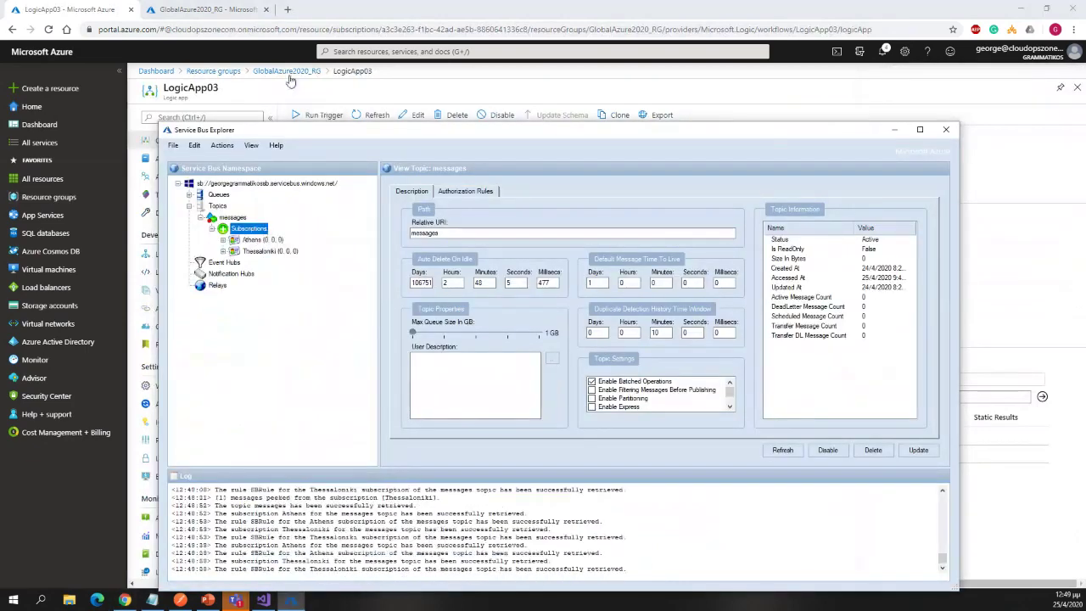
# Step: Return to GlobalAzure2020_RG in the Azure portal, open the TestLock logic app and disable it
pyautogui.click(290, 74)
pyautogui.click(290, 72)
pyautogui.click(344, 414)
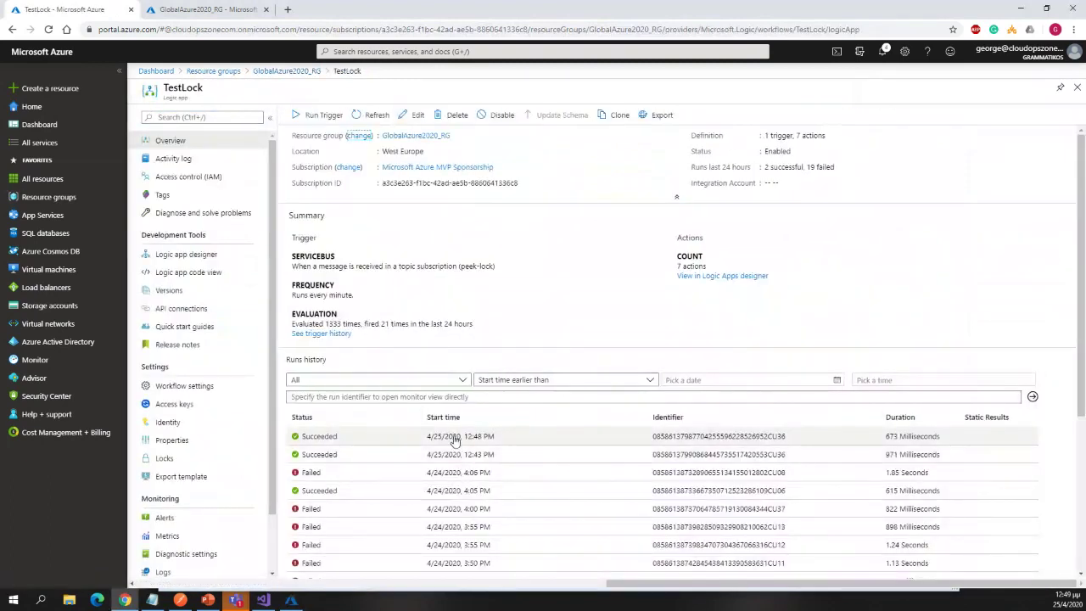
pyautogui.click(486, 117)
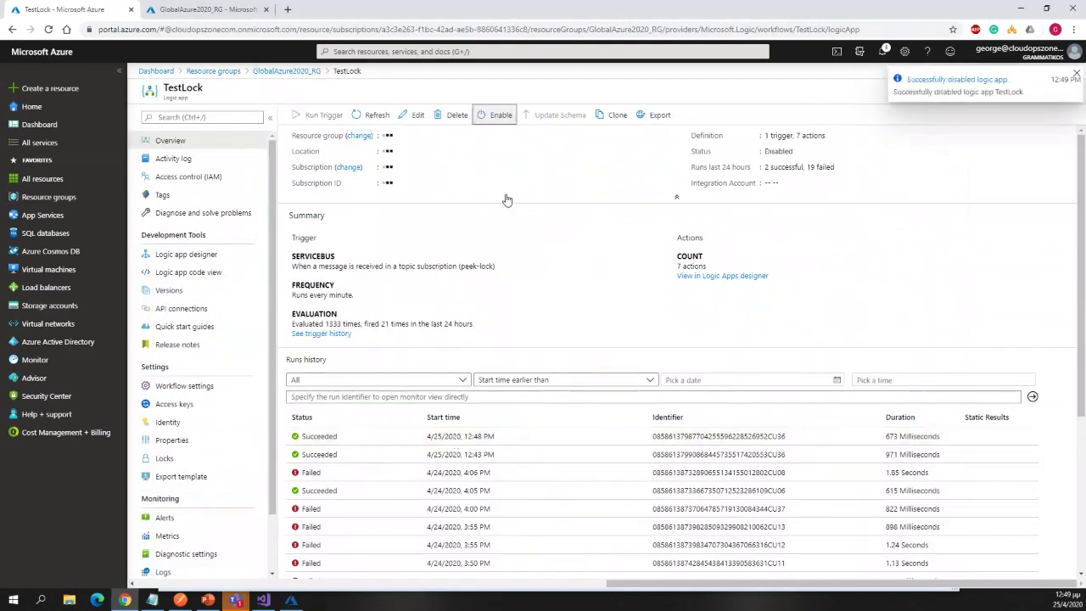
# Step: Reopen LogicApp03 from GlobalAzure2020_RG and run its topic subscription trigger twice, refreshing the runs history between the attempts
pyautogui.click(287, 71)
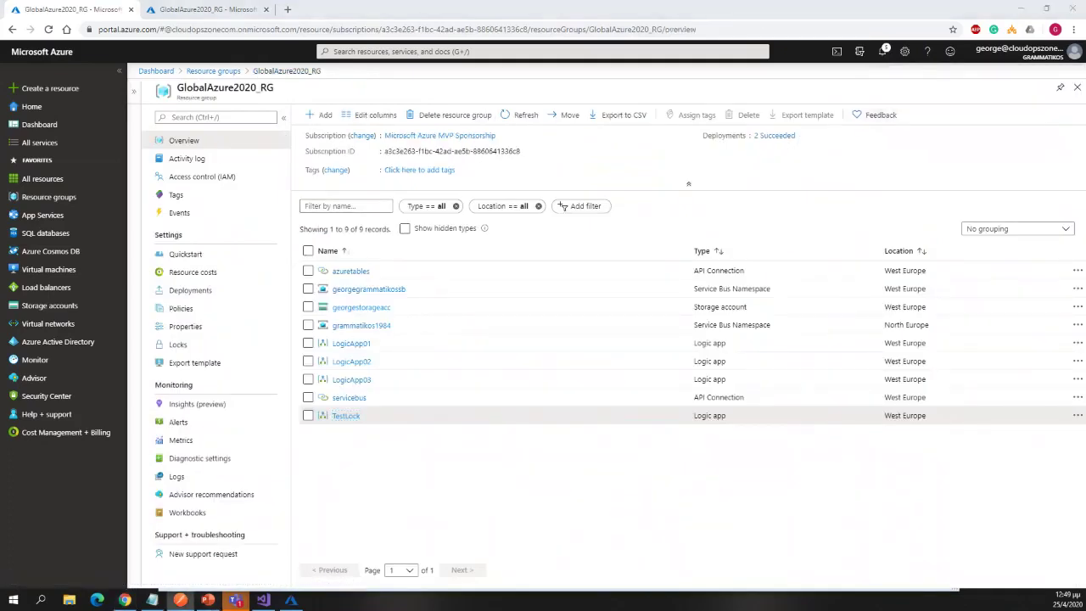
pyautogui.click(347, 480)
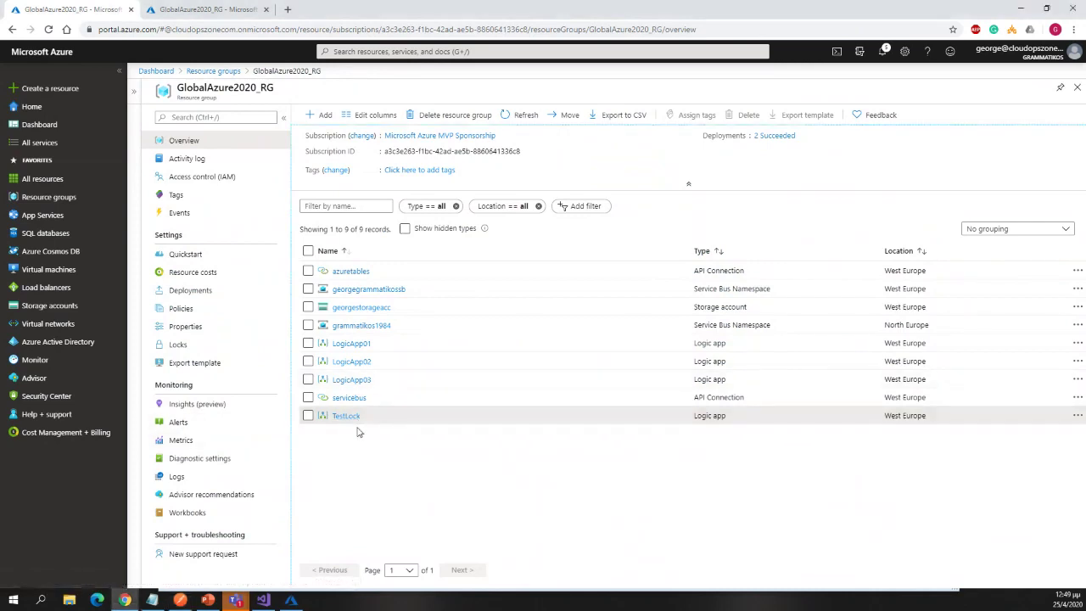
pyautogui.click(363, 381)
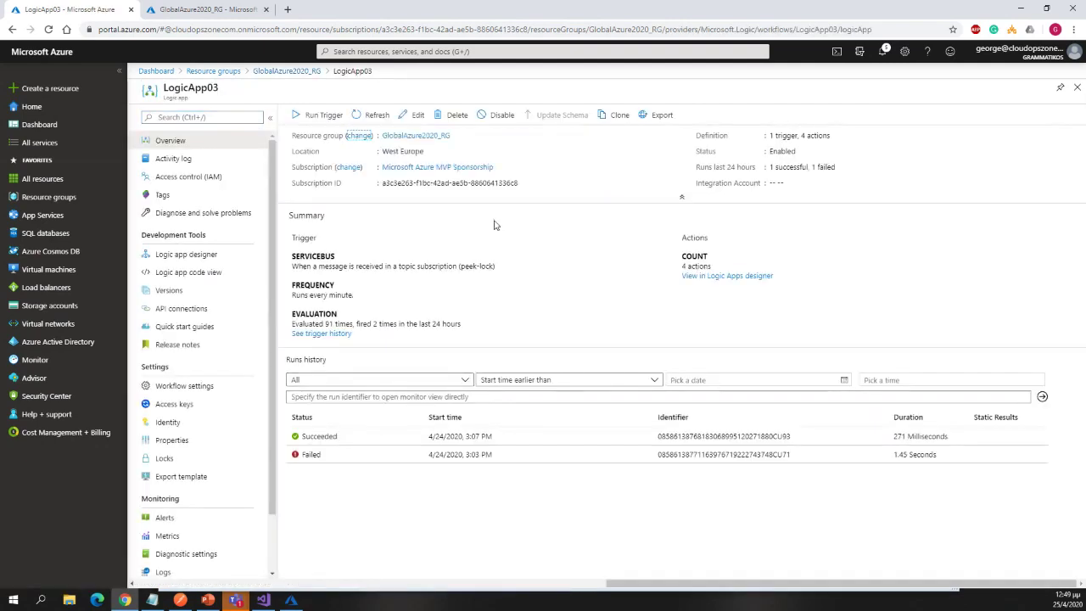
pyautogui.click(362, 116)
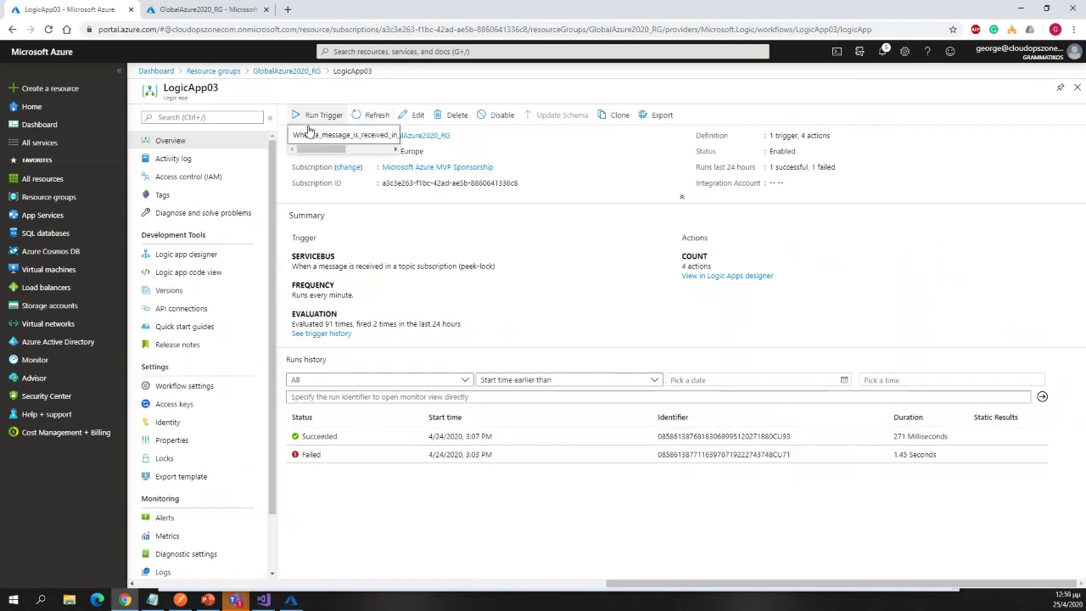
pyautogui.click(316, 115)
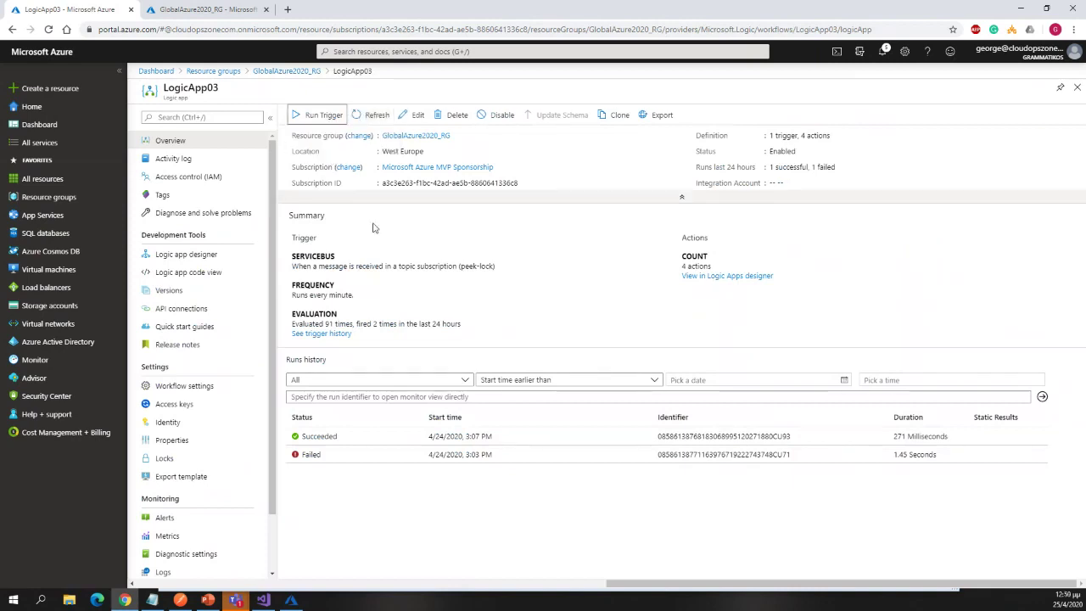
pyautogui.click(367, 115)
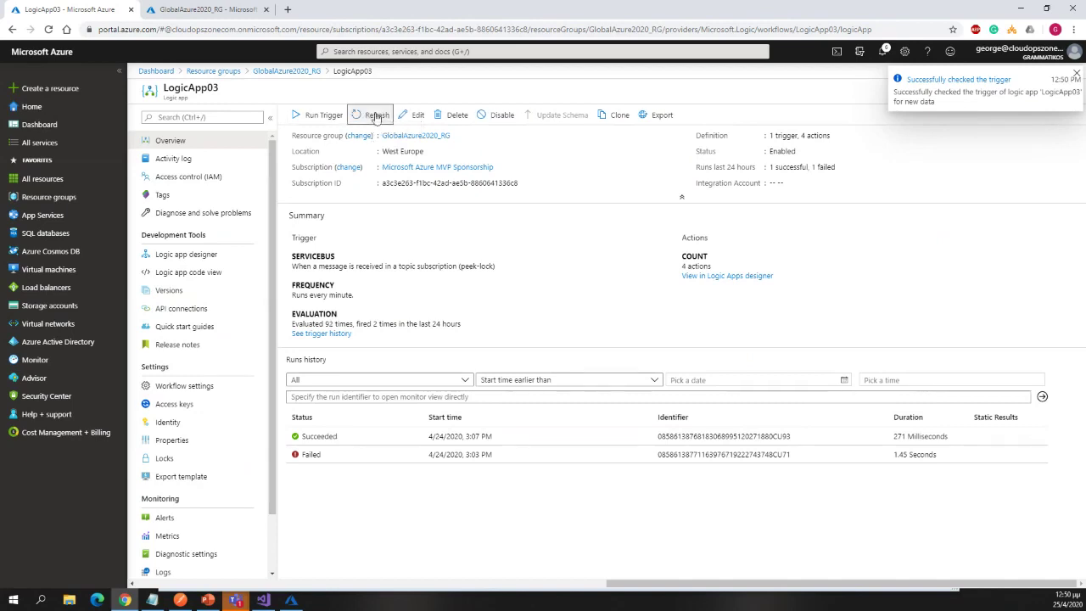
pyautogui.click(351, 117)
pyautogui.click(319, 119)
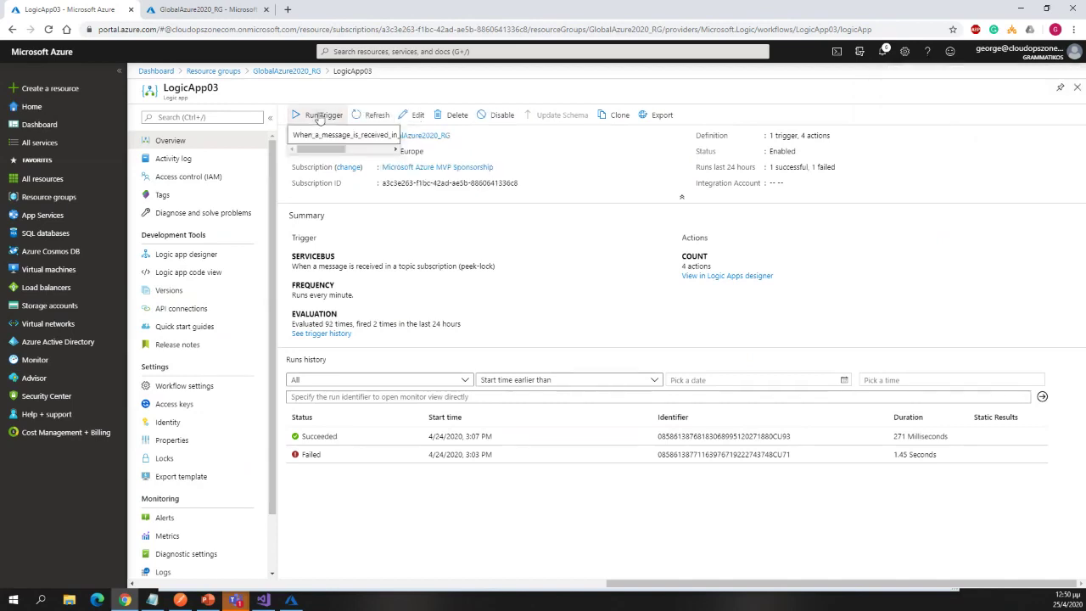
pyautogui.click(320, 136)
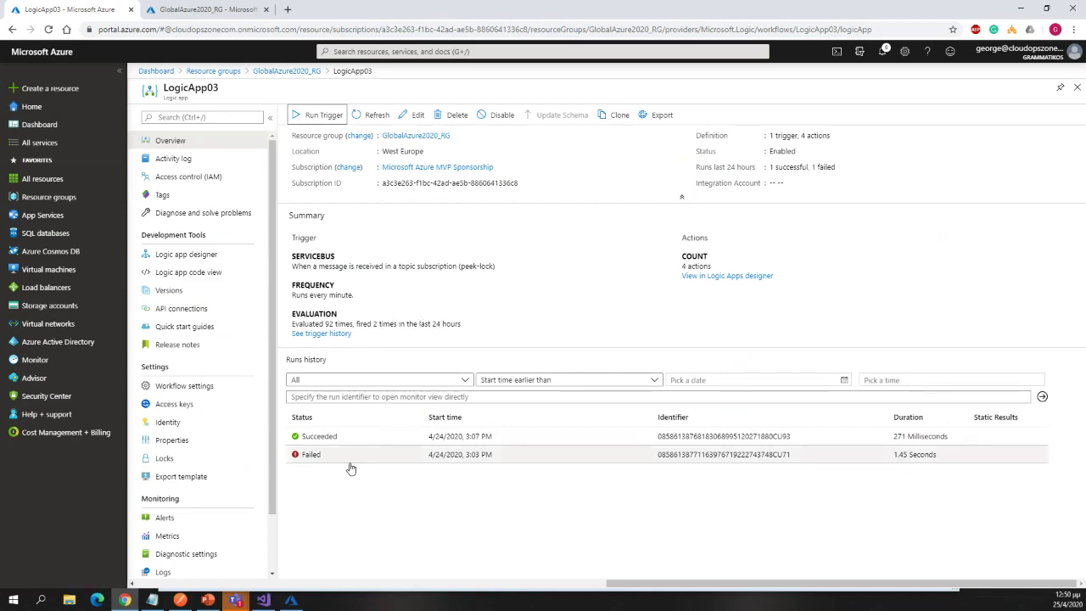
# Step: Try twice in Cloud Shell to create SBRule with New-AzServiceBusRule and SQL expression "City='Thessaloniki'" for the messages topic's Thessaloniki subscription
pyautogui.click(227, 10)
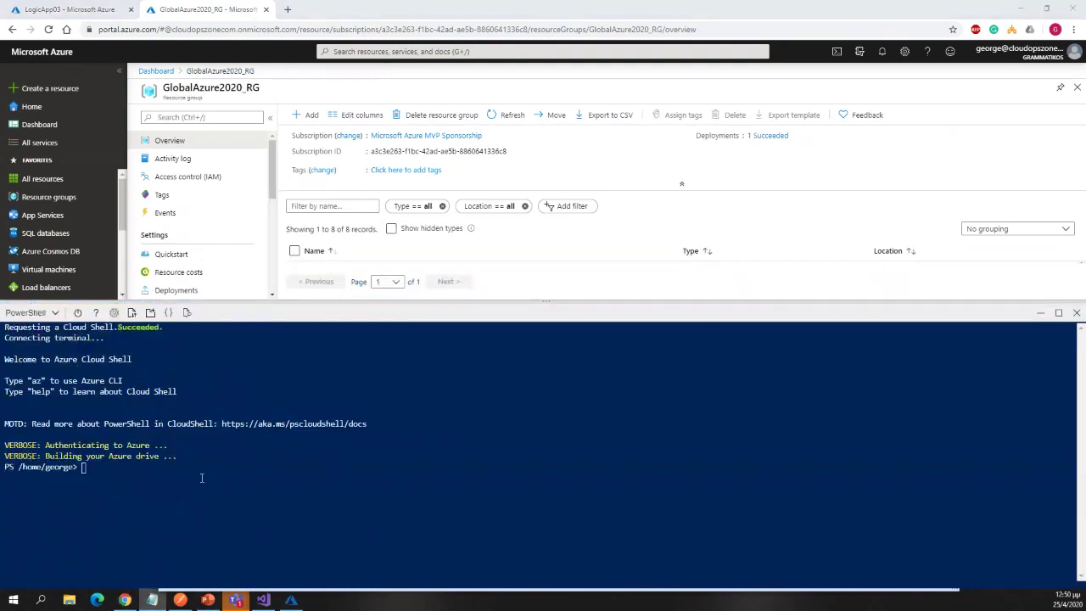
pyautogui.rightClick(157, 480)
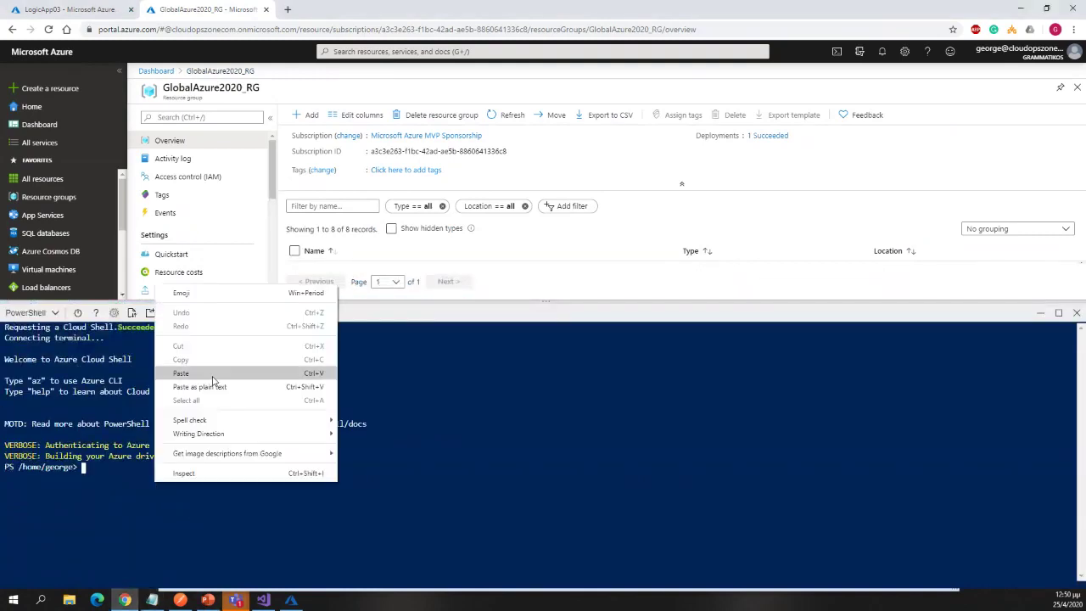
pyautogui.click(212, 376)
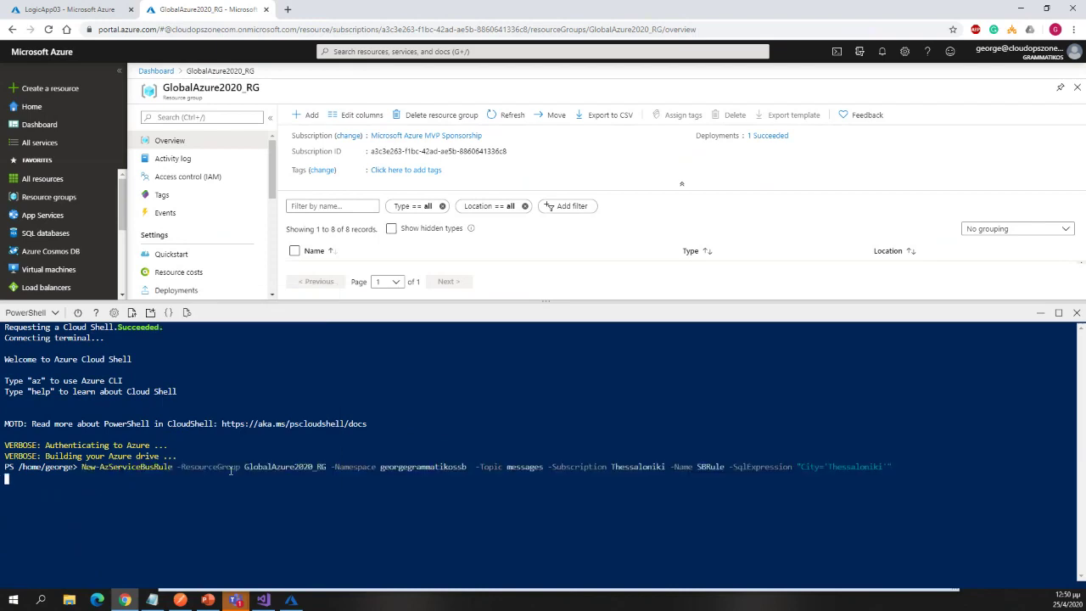
pyautogui.rightClick(286, 504)
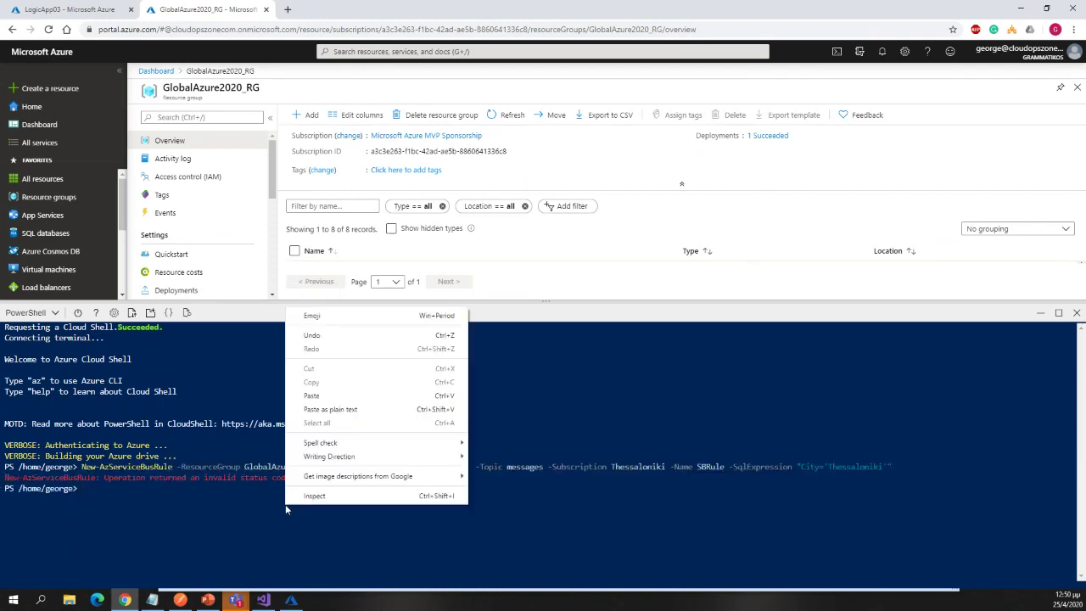
pyautogui.click(366, 395)
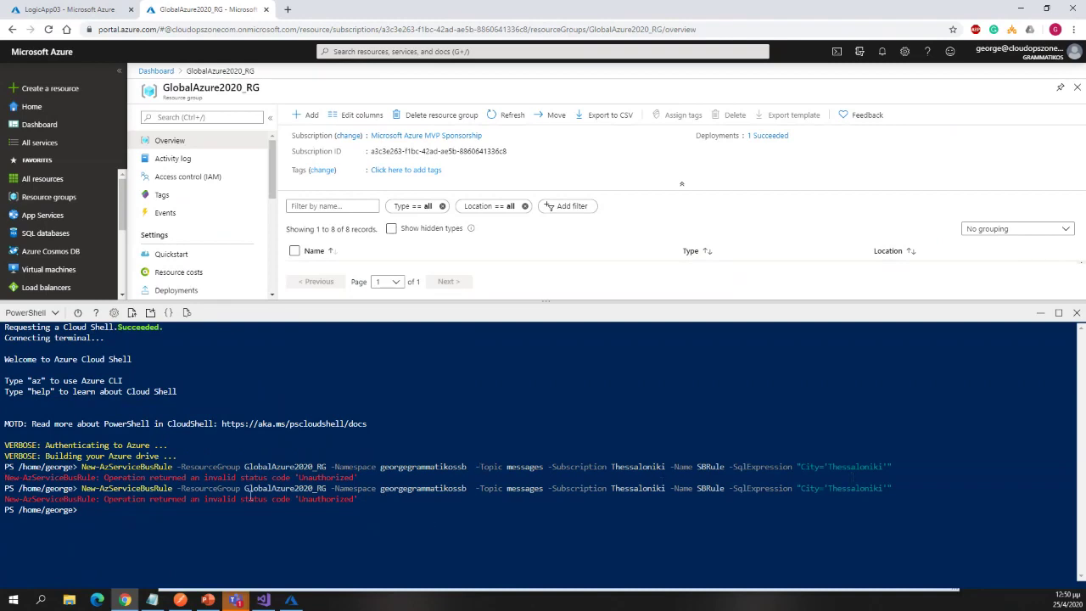
pyautogui.moveTo(371, 501); pyautogui.dragTo(11, 500)
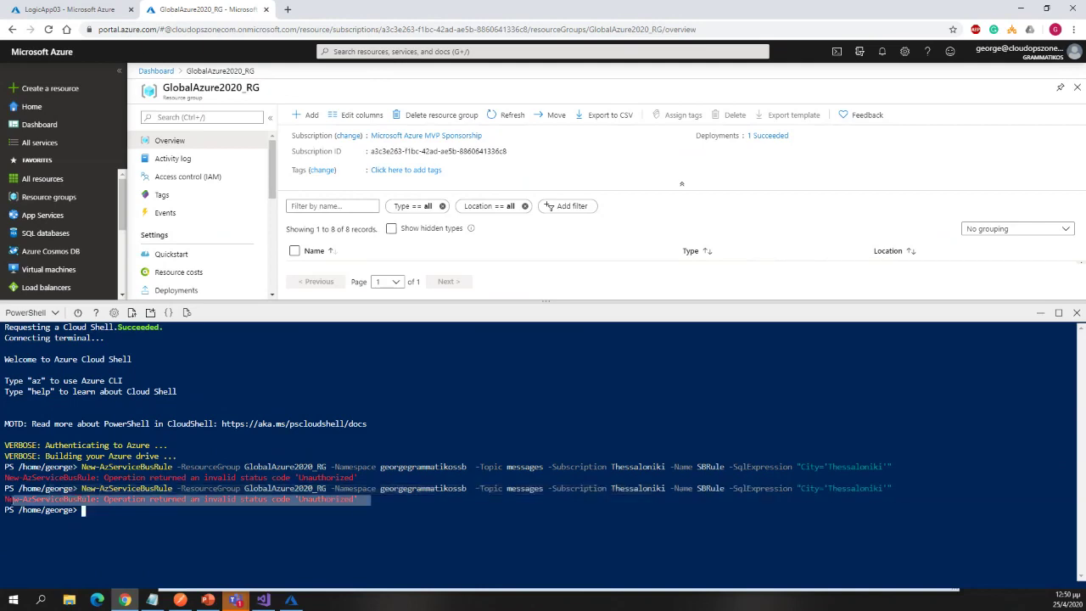
pyautogui.click(129, 510)
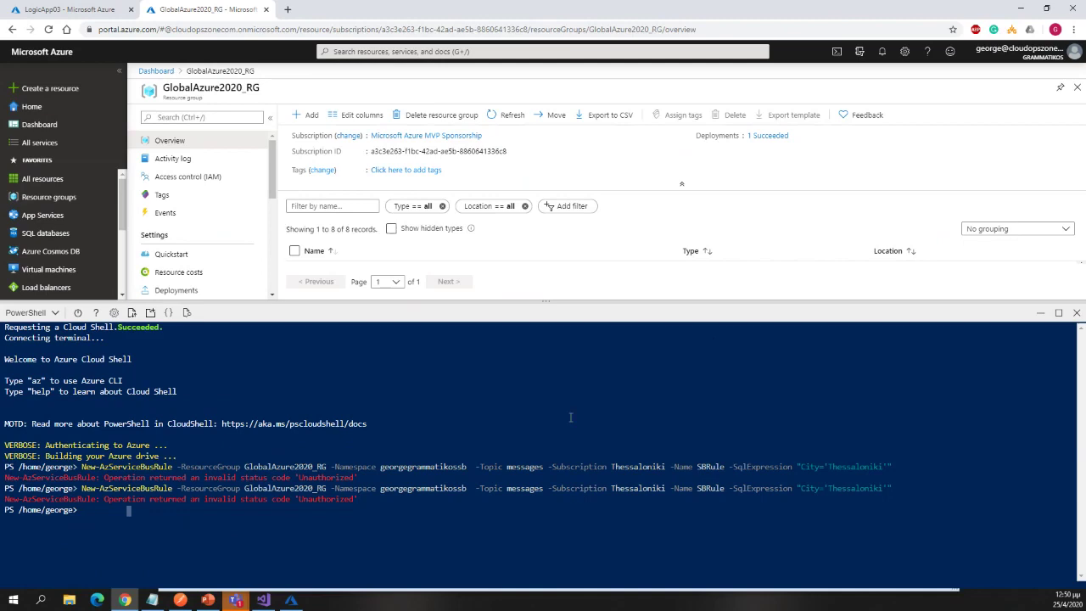
# Step: Switch to Service Bus Explorer, open the form for adding a rule to the Thessaloniki subscription, and cancel it
pyautogui.click(291, 601)
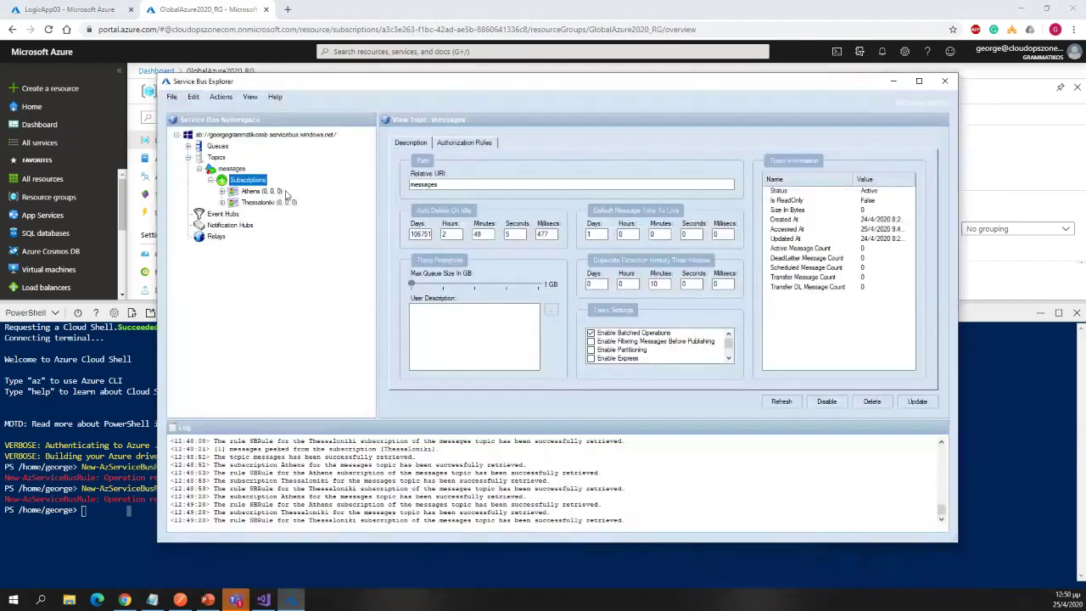
pyautogui.click(263, 202)
pyautogui.rightClick(259, 213)
pyautogui.click(305, 242)
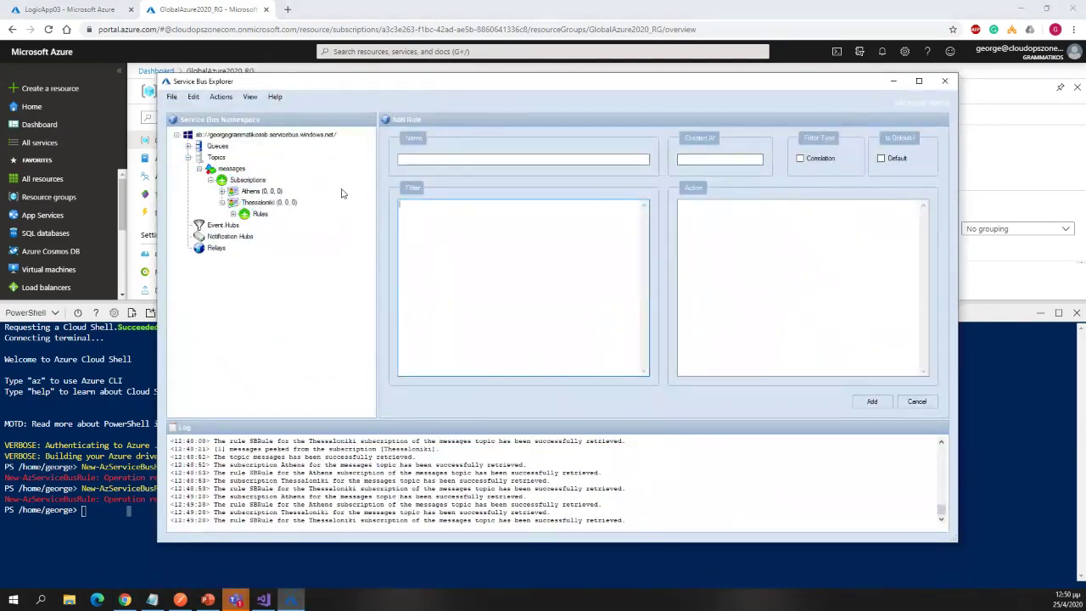
pyautogui.click(916, 402)
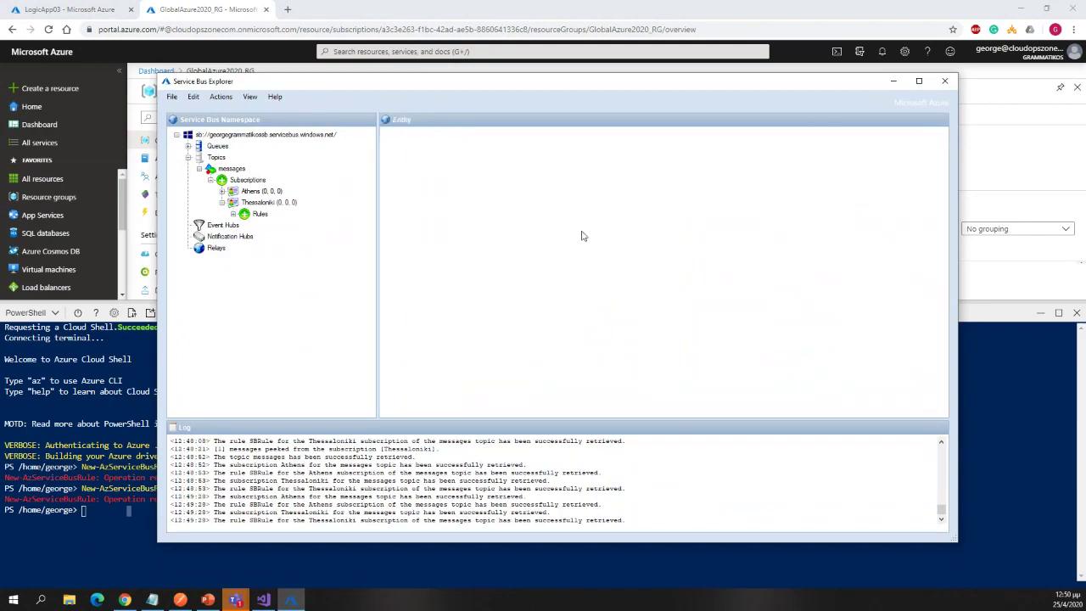
# Step: Switch to the PowerPoint presentation and show the Thank You slide
pyautogui.click(210, 605)
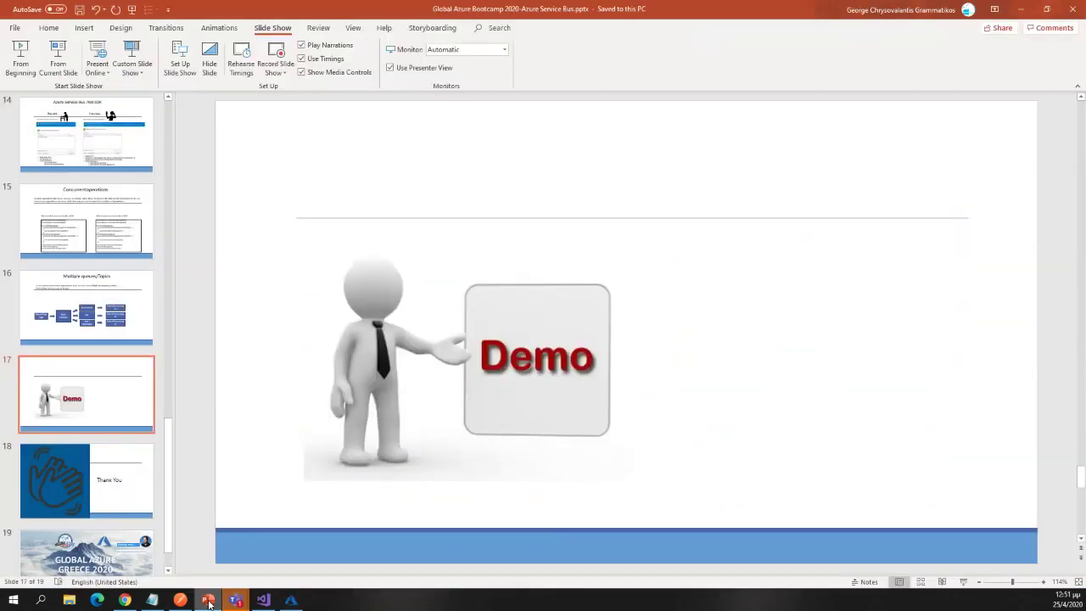
pyautogui.click(126, 480)
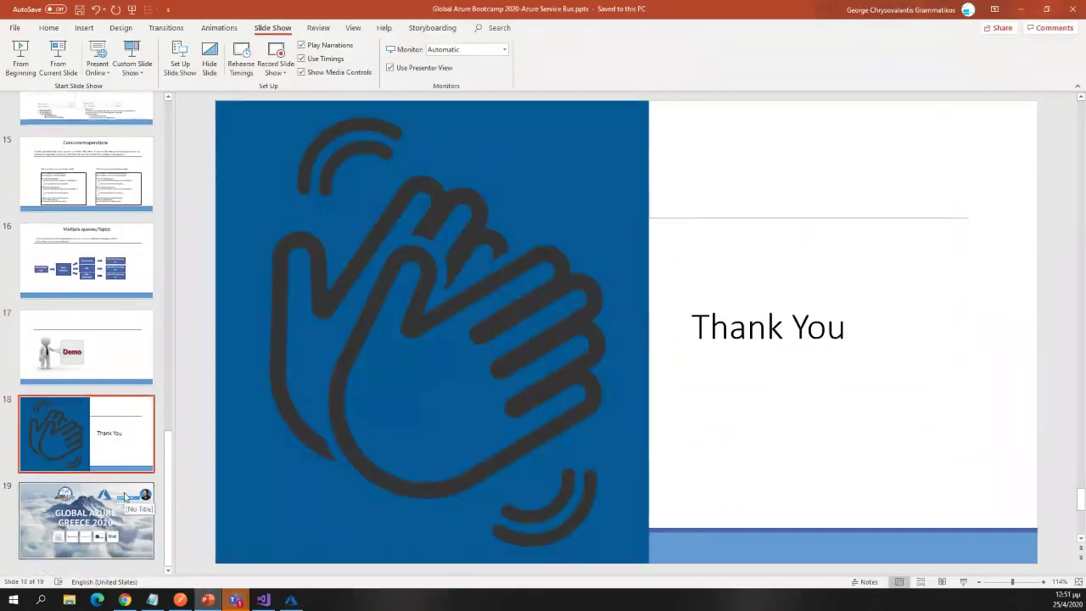